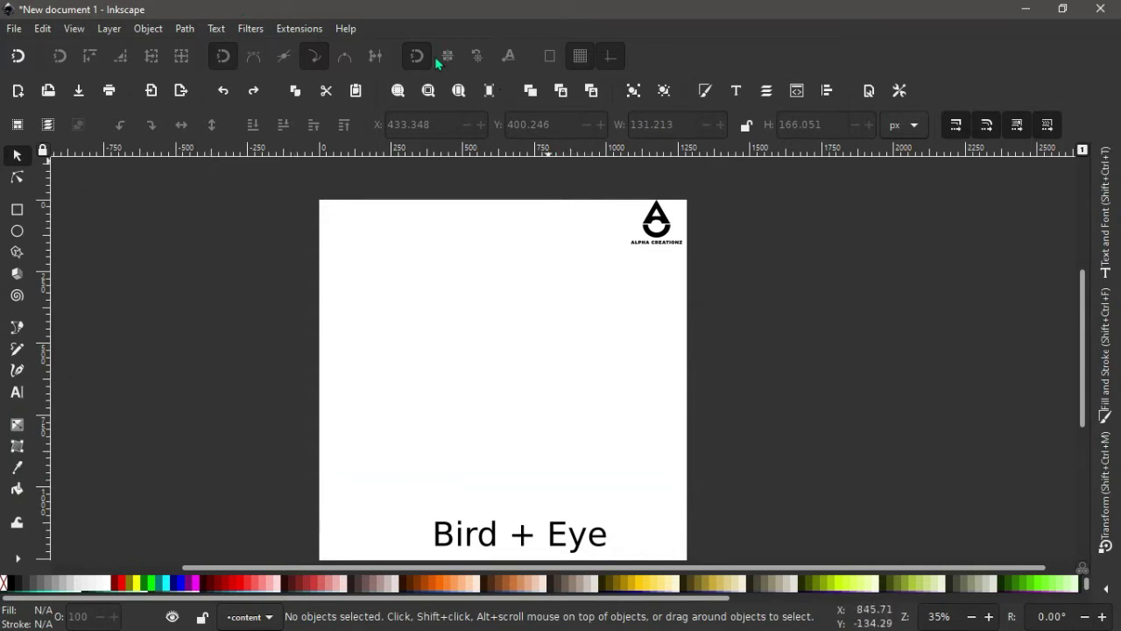
- Check the interface theme and icon settings in the preferences
click(74, 29)
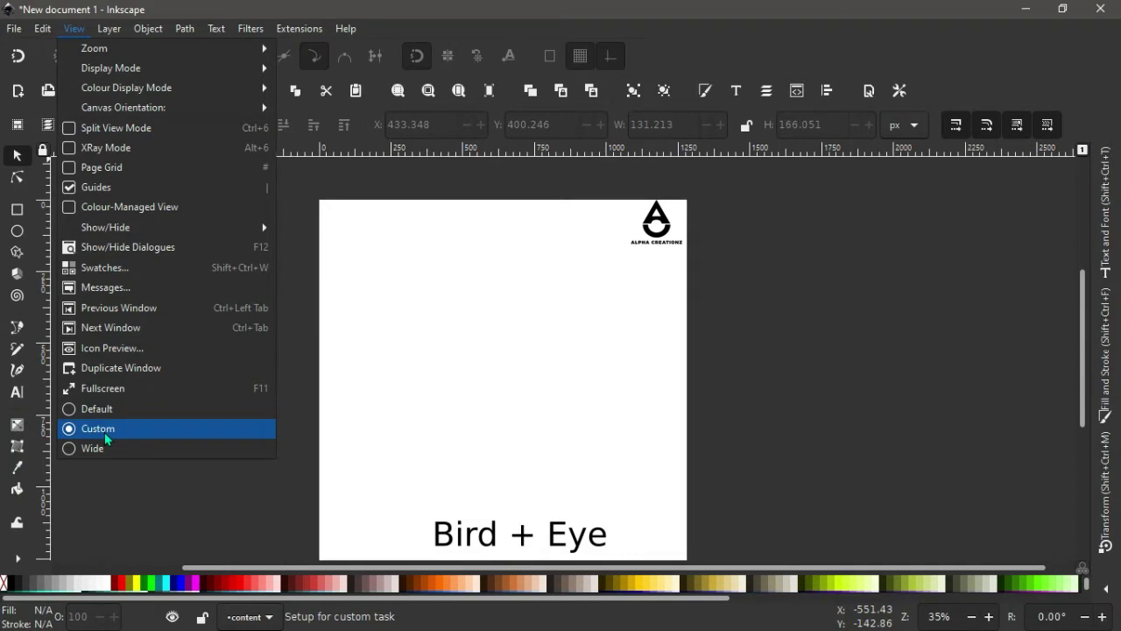
mouse_move(36, 35)
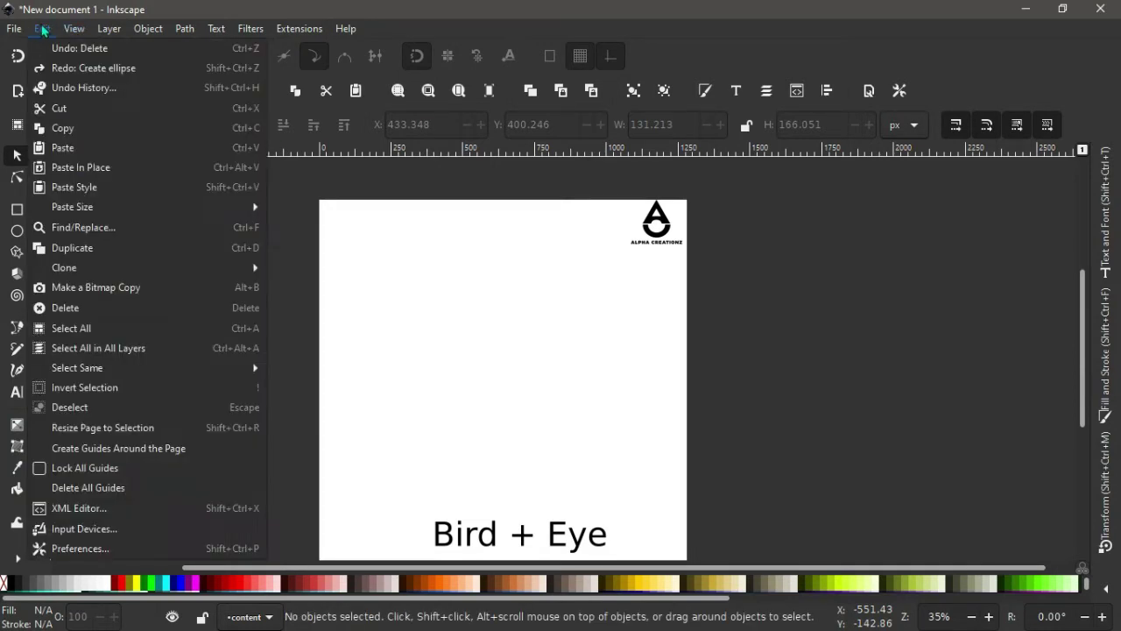
click(94, 549)
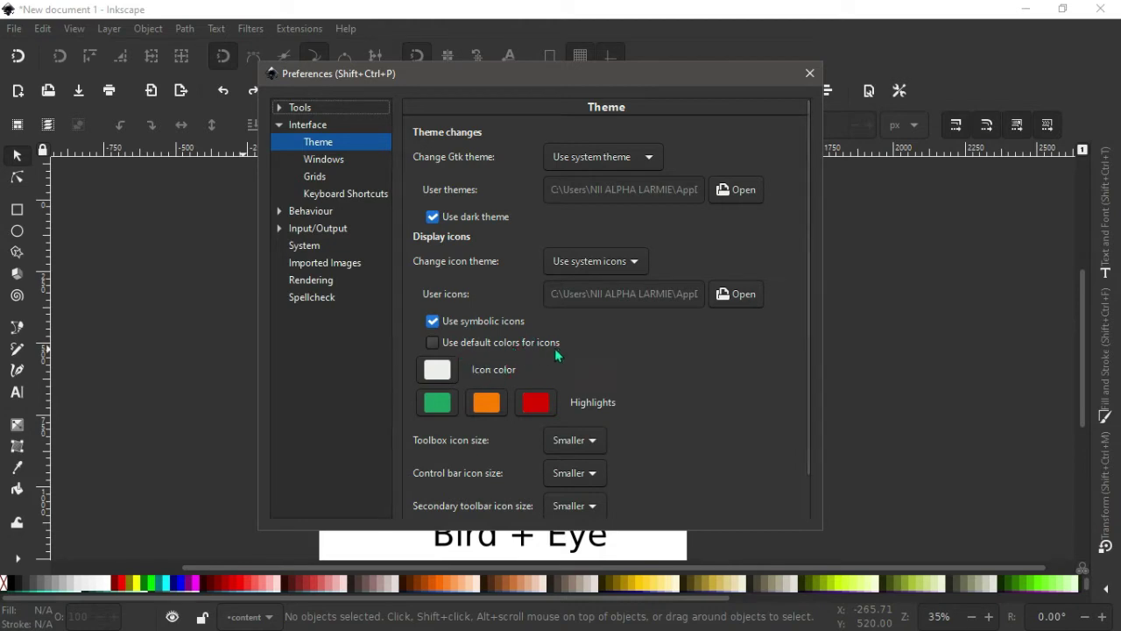
click(810, 74)
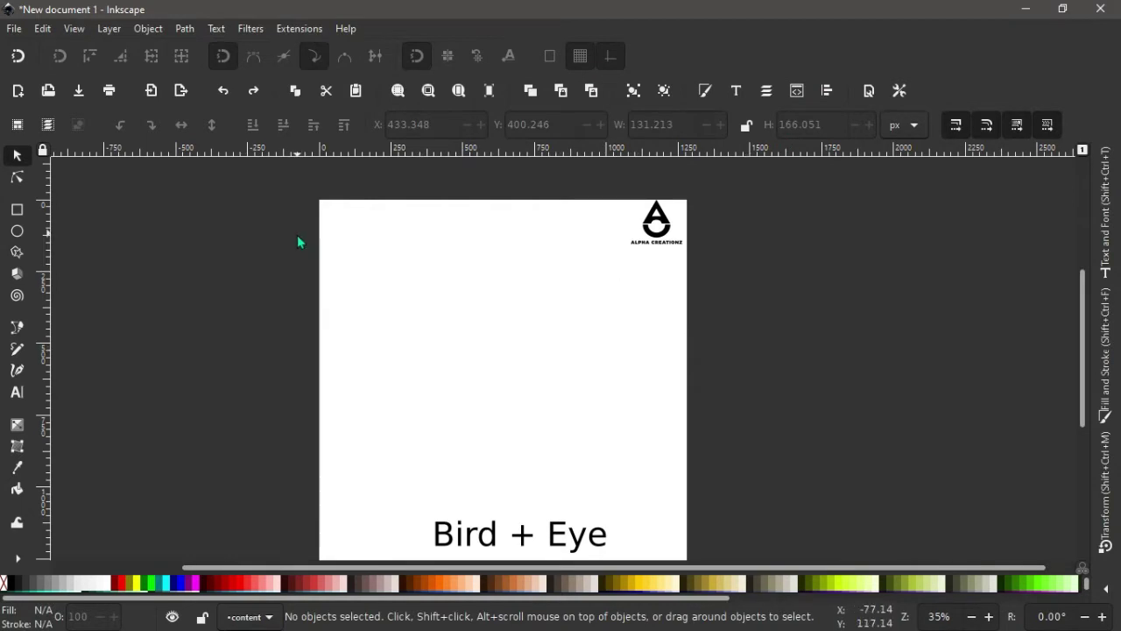
- Inspect the page size and background colour settings in the document properties
click(12, 29)
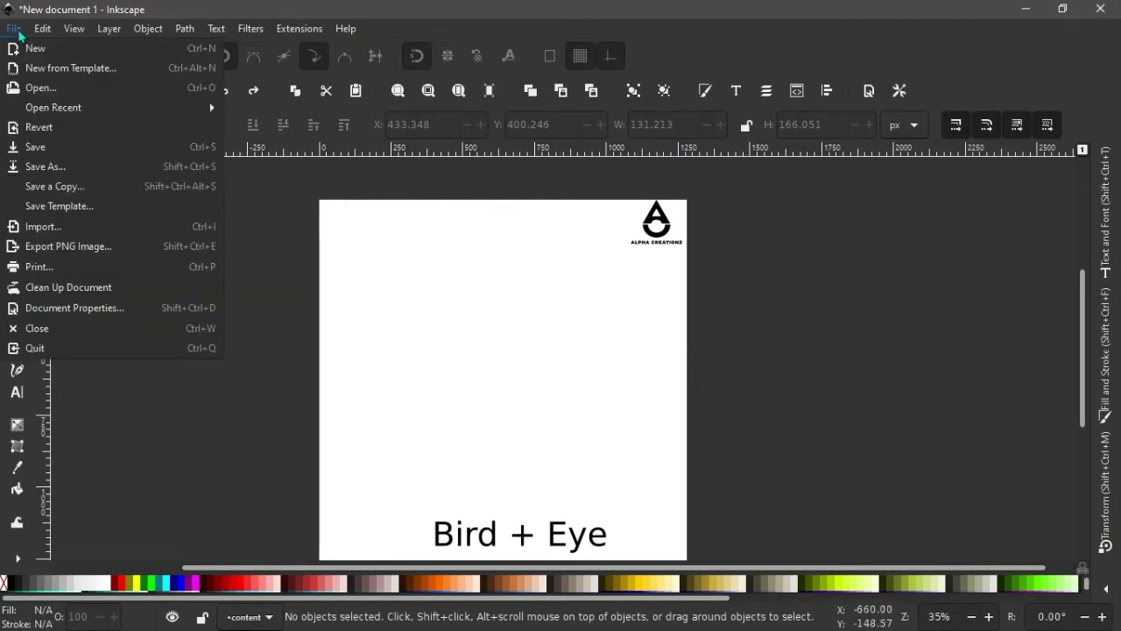
click(49, 308)
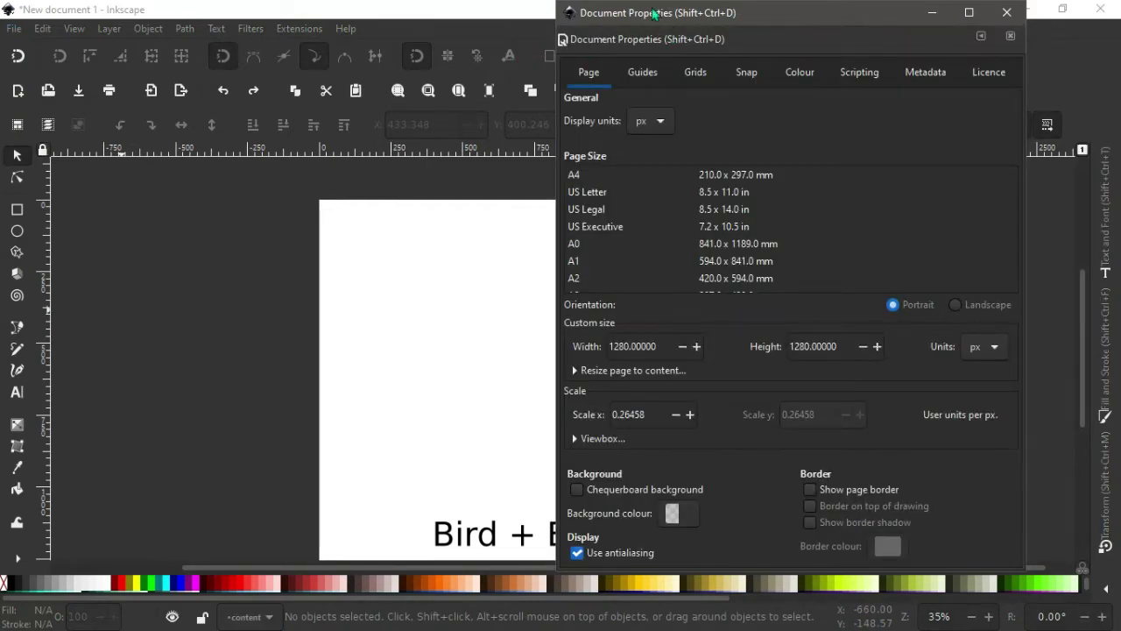
drag(775, 19, 528, 33)
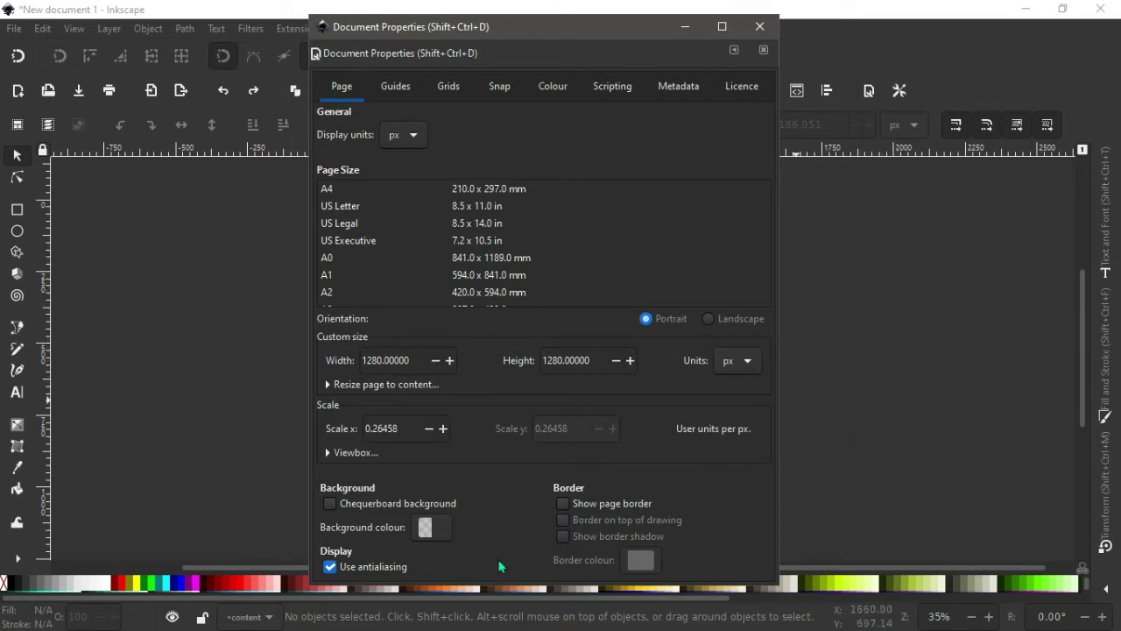
click(431, 528)
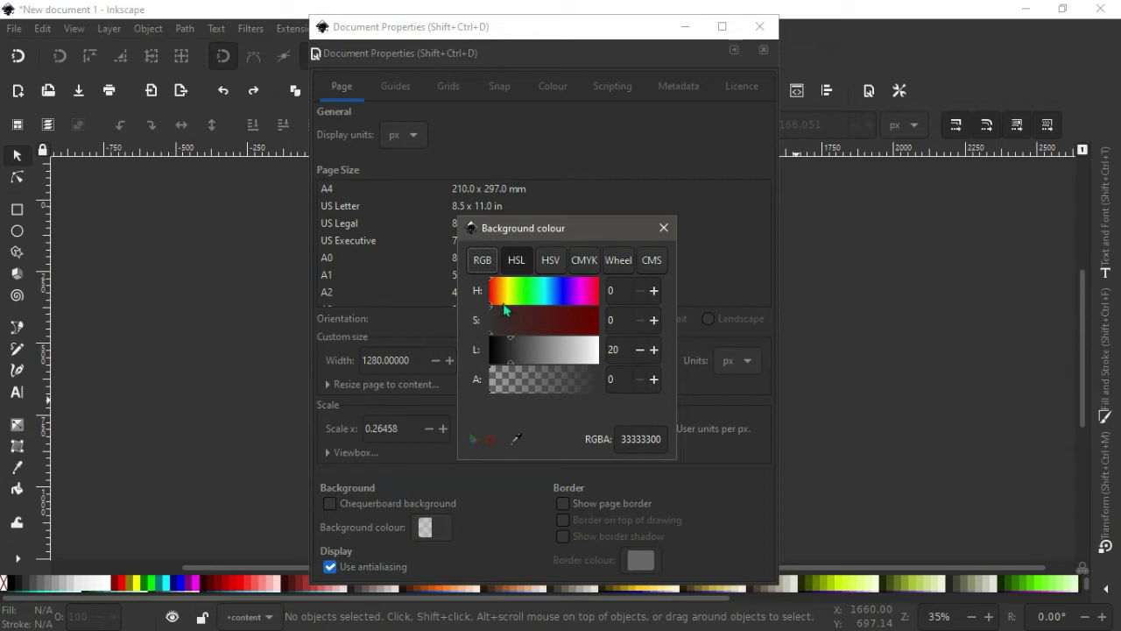
drag(489, 331, 438, 336)
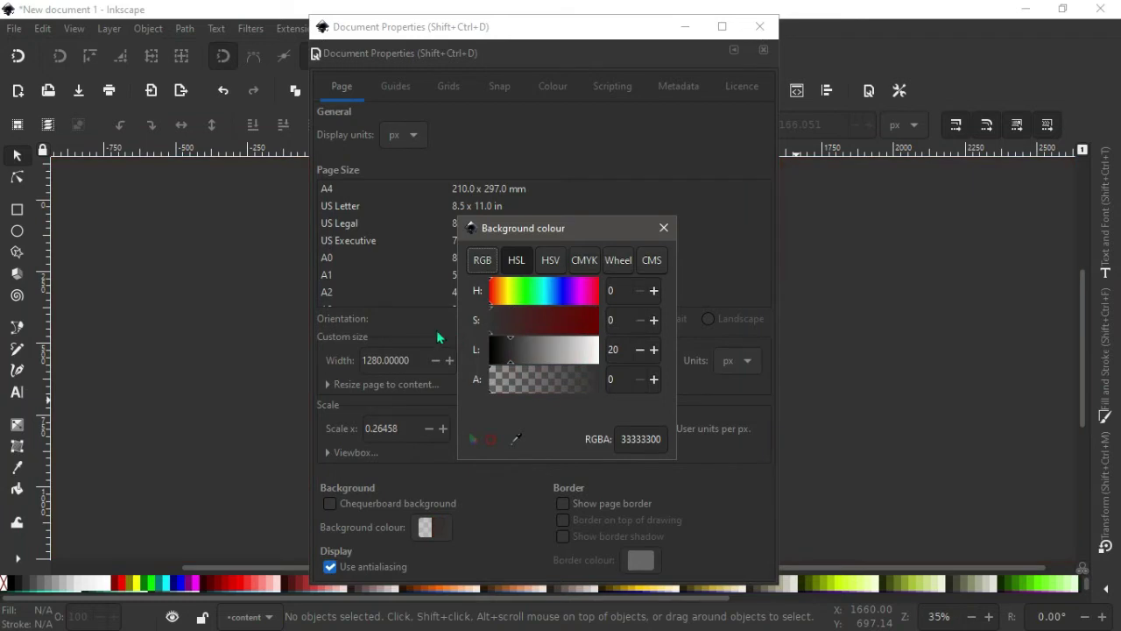
click(664, 228)
click(759, 26)
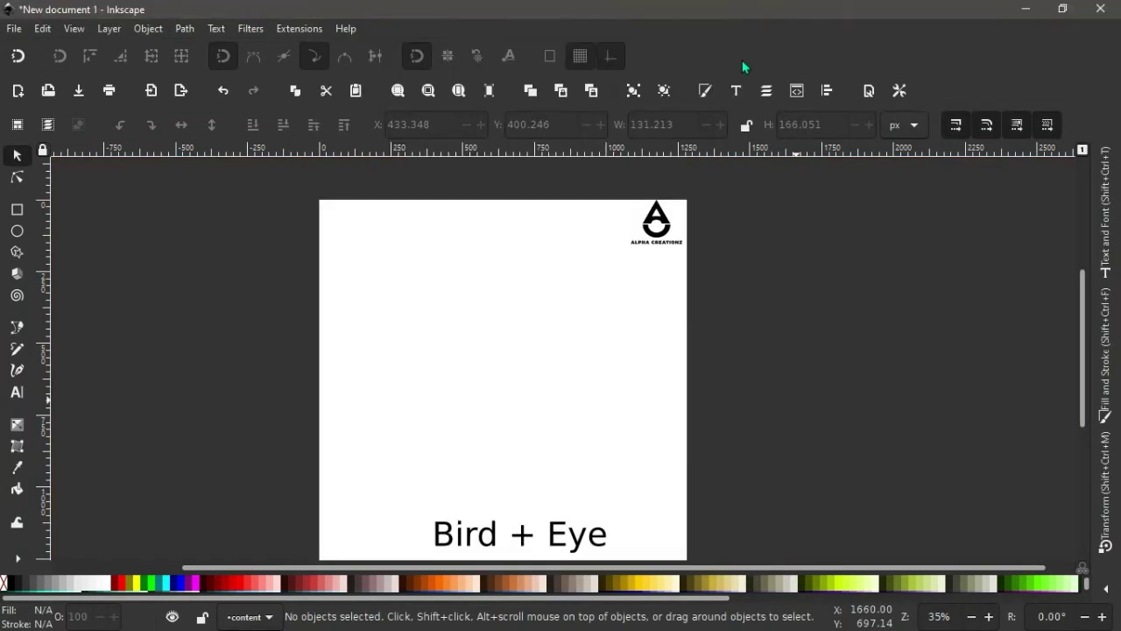
- Draw a circle about 411 px in diameter in the upper-left part of the page
scroll(604, 282, down, 2)
scroll(600, 287, up, 2)
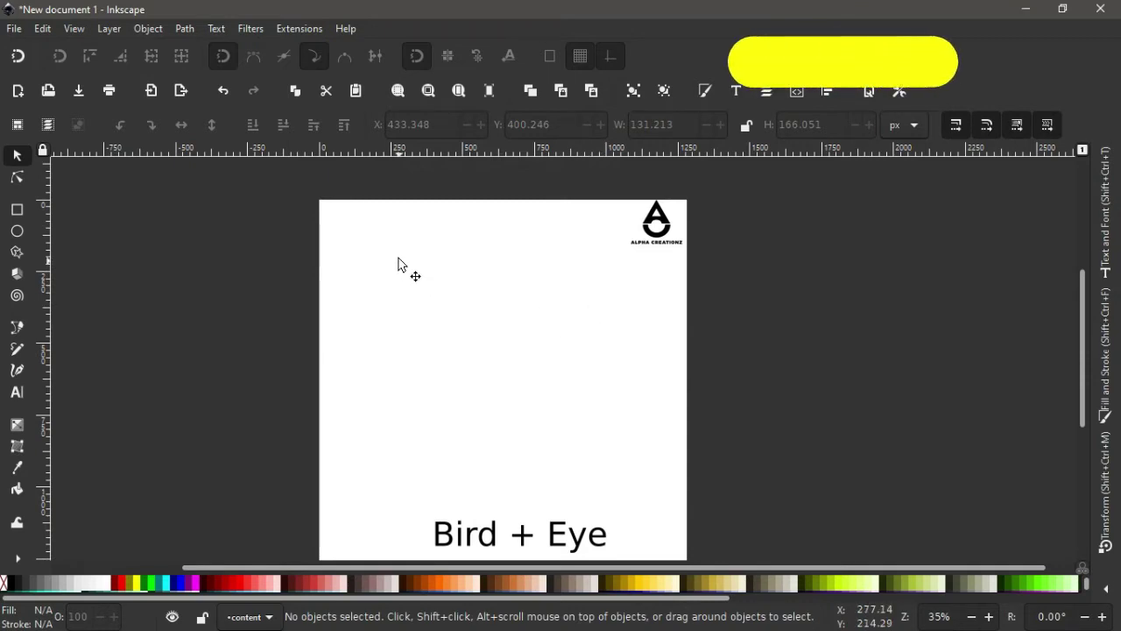
click(17, 232)
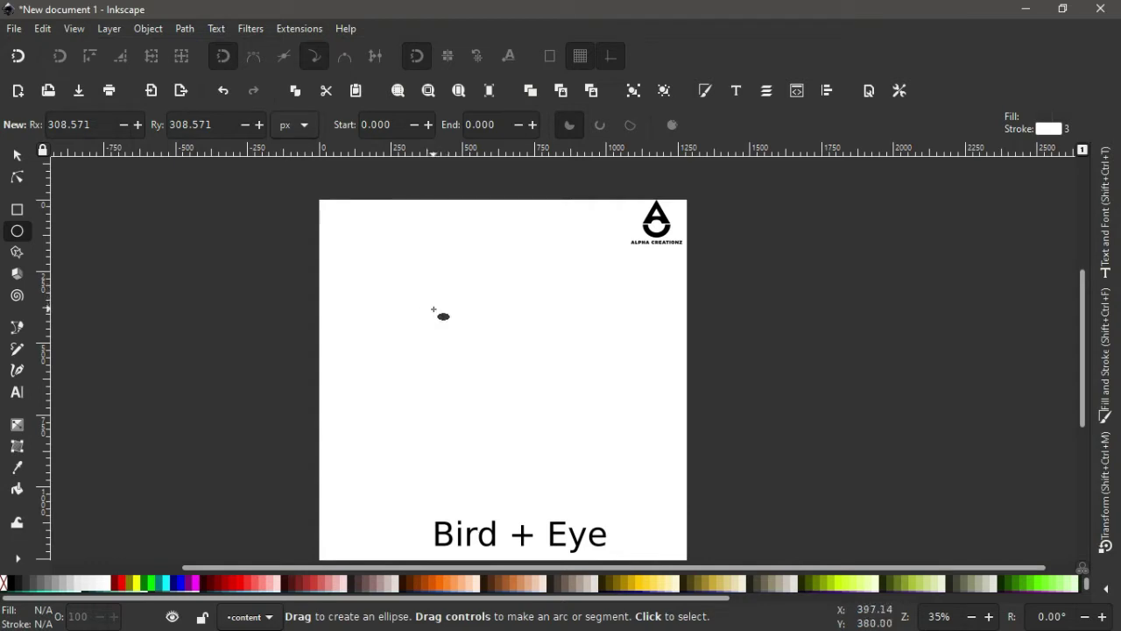
mouse_move(422, 295)
mouse_down()
mouse_move(498, 367)
mouse_move(488, 361)
mouse_up()
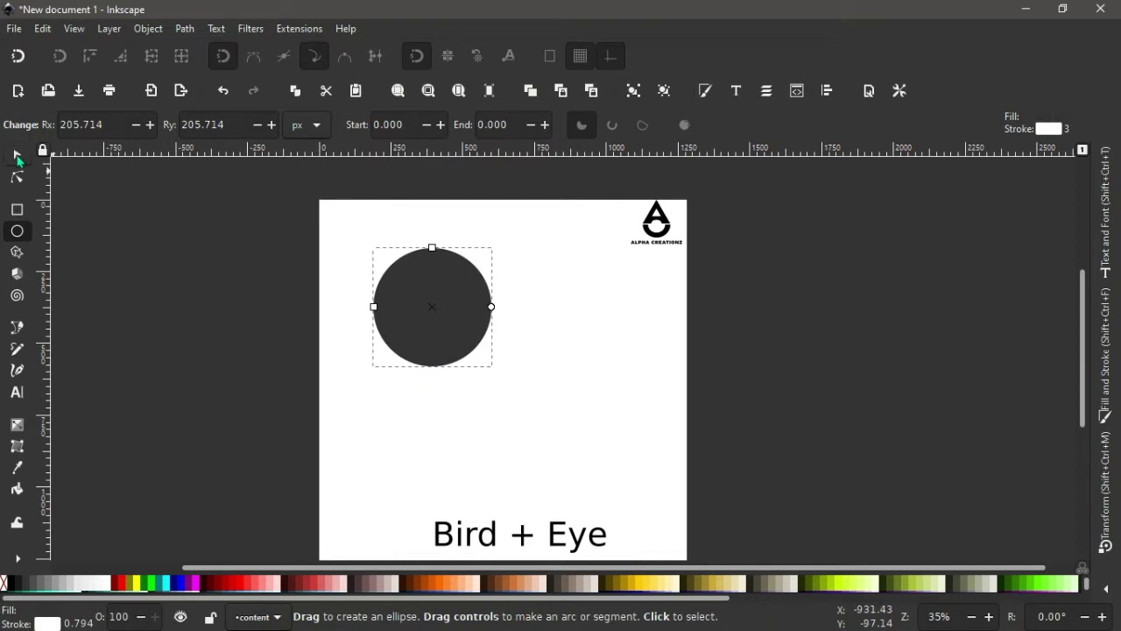
click(16, 155)
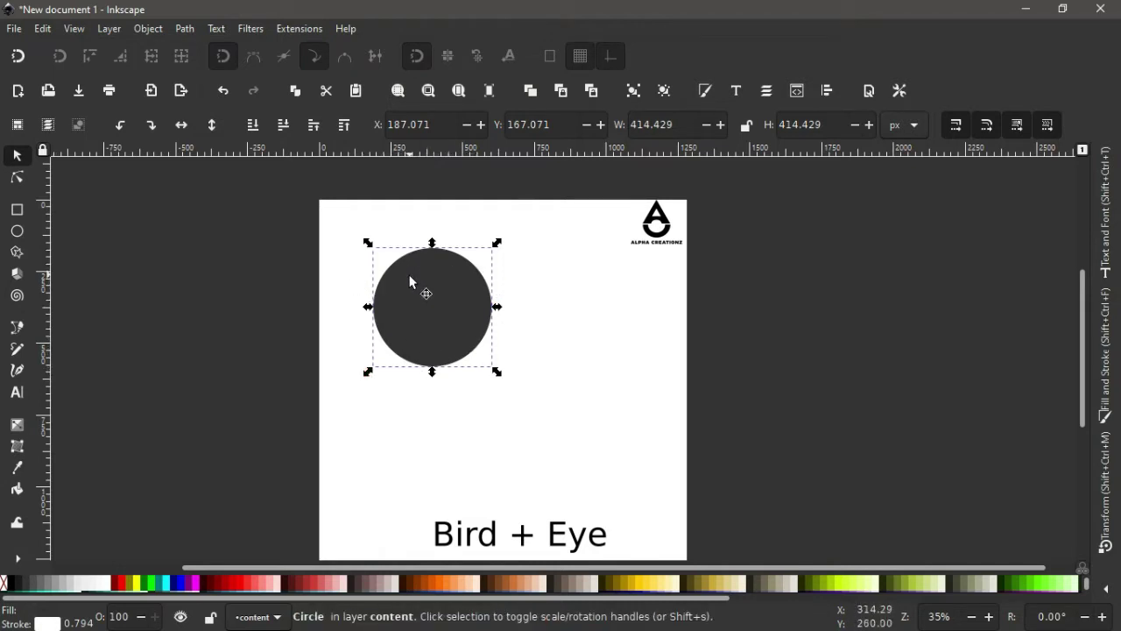
- Give the circle a black outline with no fill, and check its stroke width and unit
shift+click(11, 585)
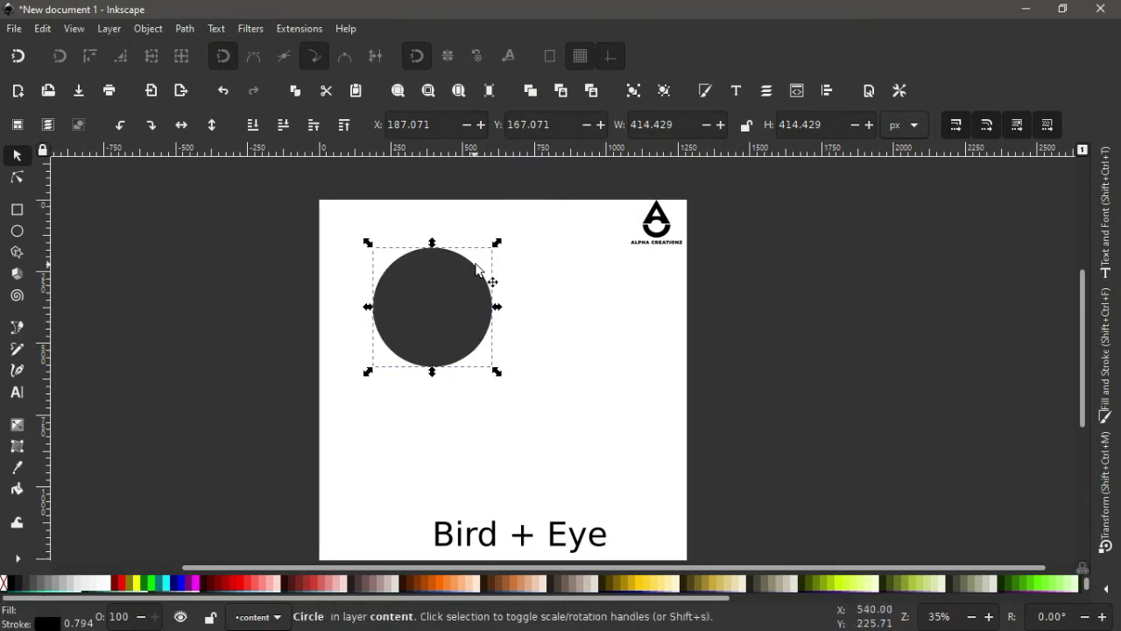
click(5, 585)
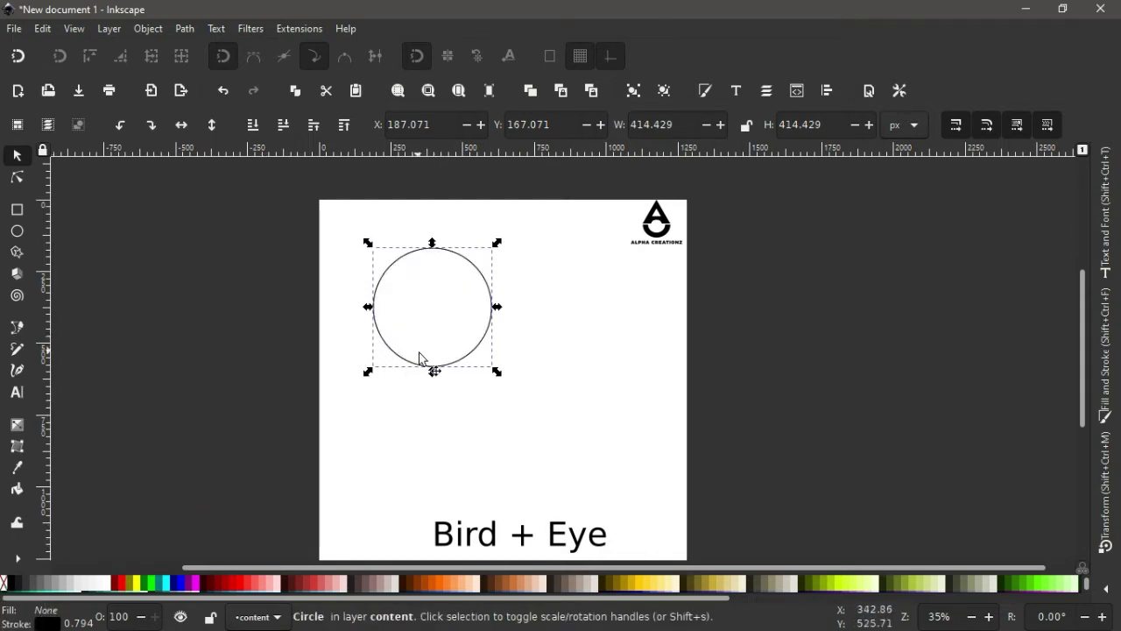
click(705, 91)
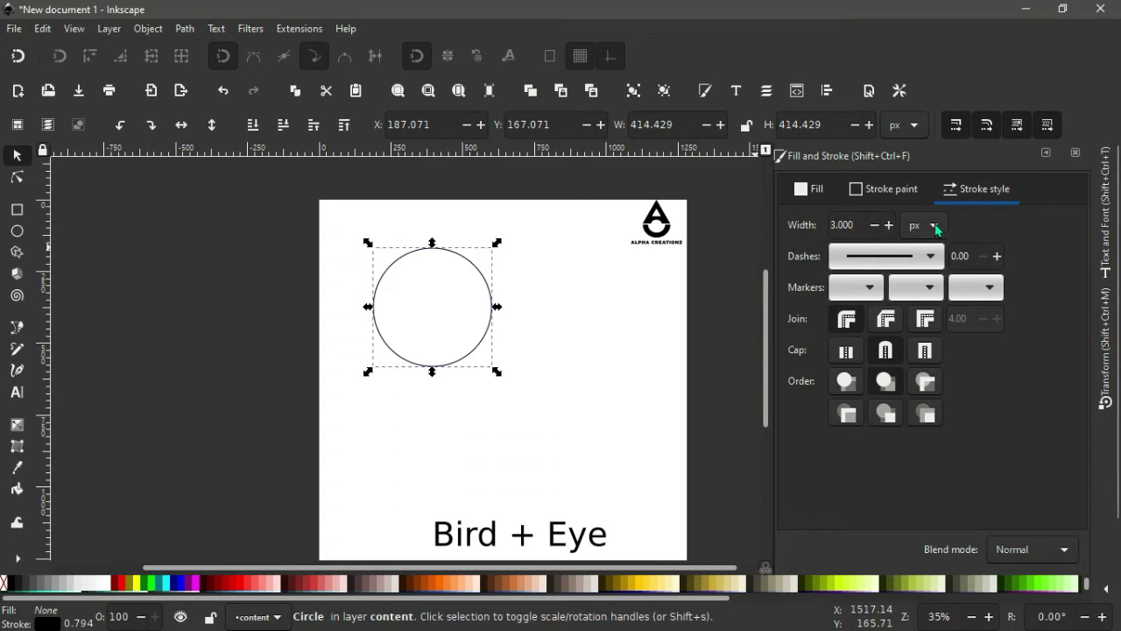
click(934, 226)
click(932, 230)
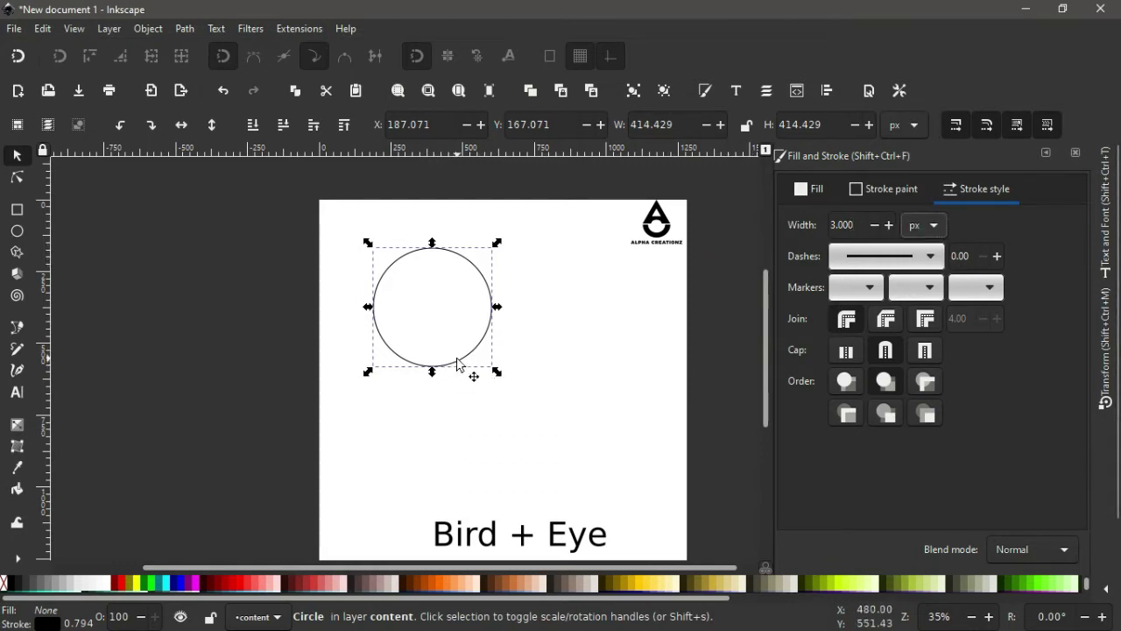
- Duplicate the circle and shrink the copy uniformly to about 313 px wide, placing it inside the original
ctrl+scroll(458, 365, up, 1)
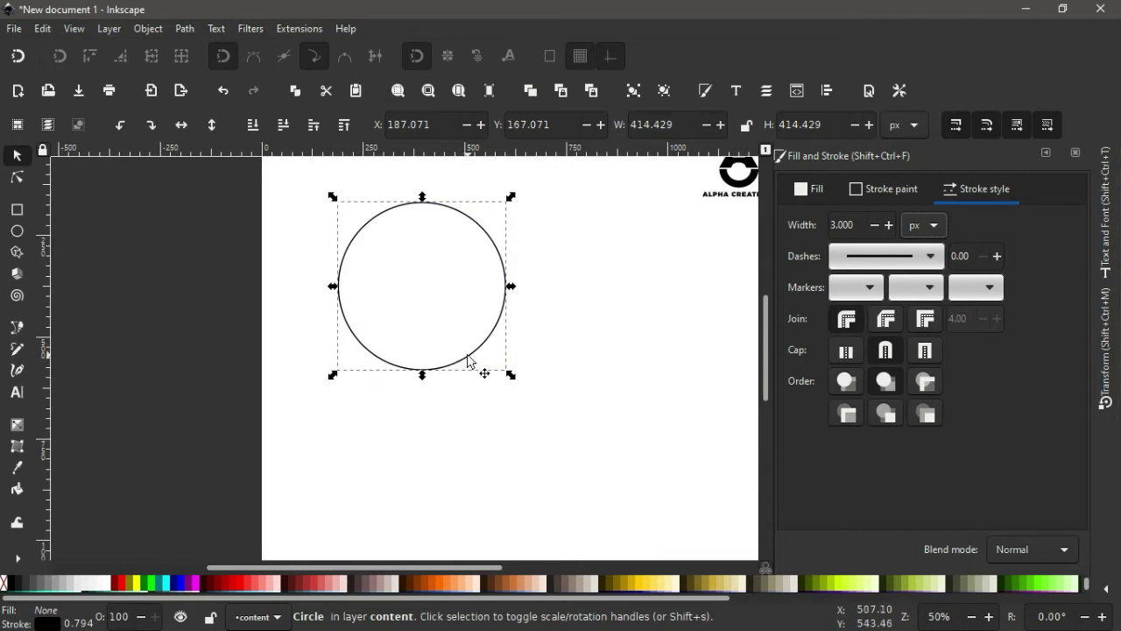
right_click(469, 360)
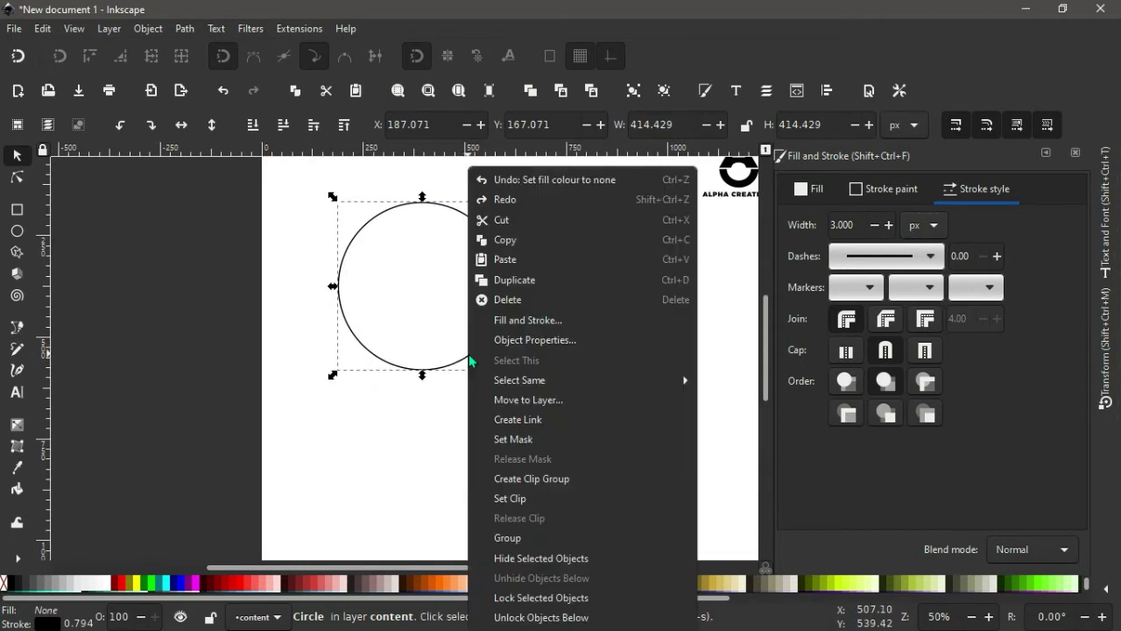
click(515, 280)
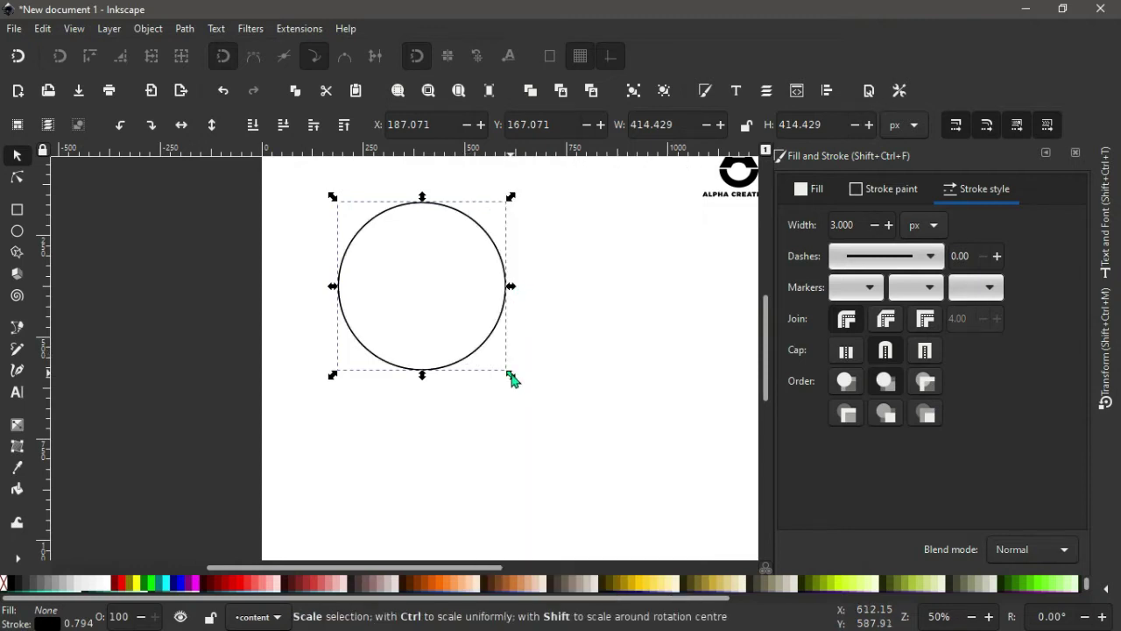
mouse_move(512, 377)
mouse_down()
mouse_move(499, 353)
mouse_move(447, 352)
mouse_up()
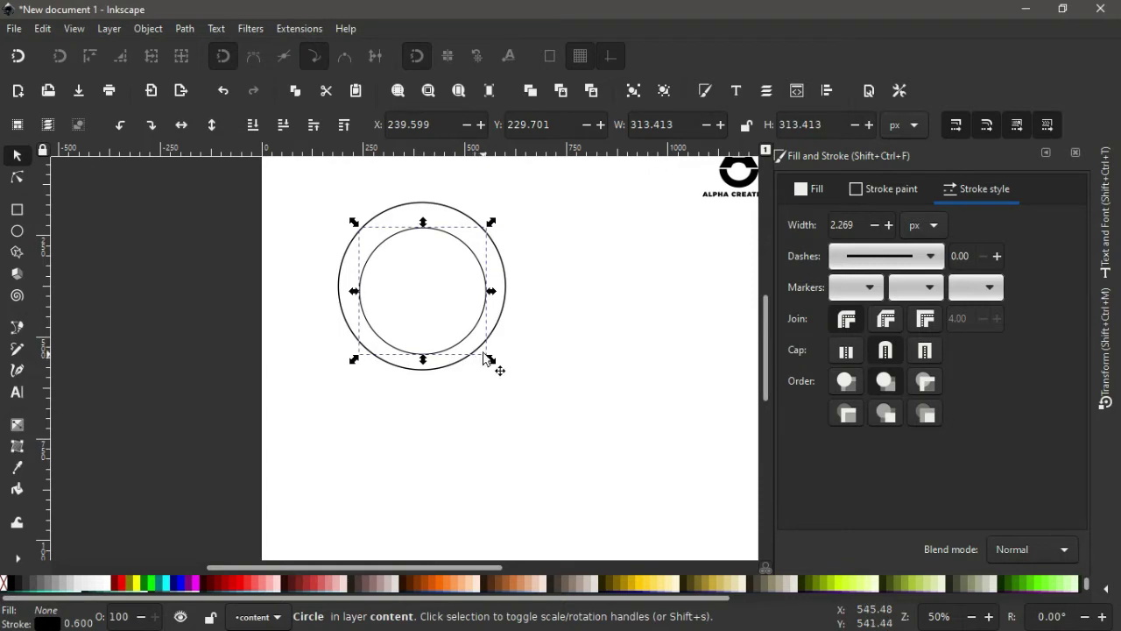
- Duplicate the inner circle and shrink the copy to about 192 px wide around the same centre
right_click(469, 335)
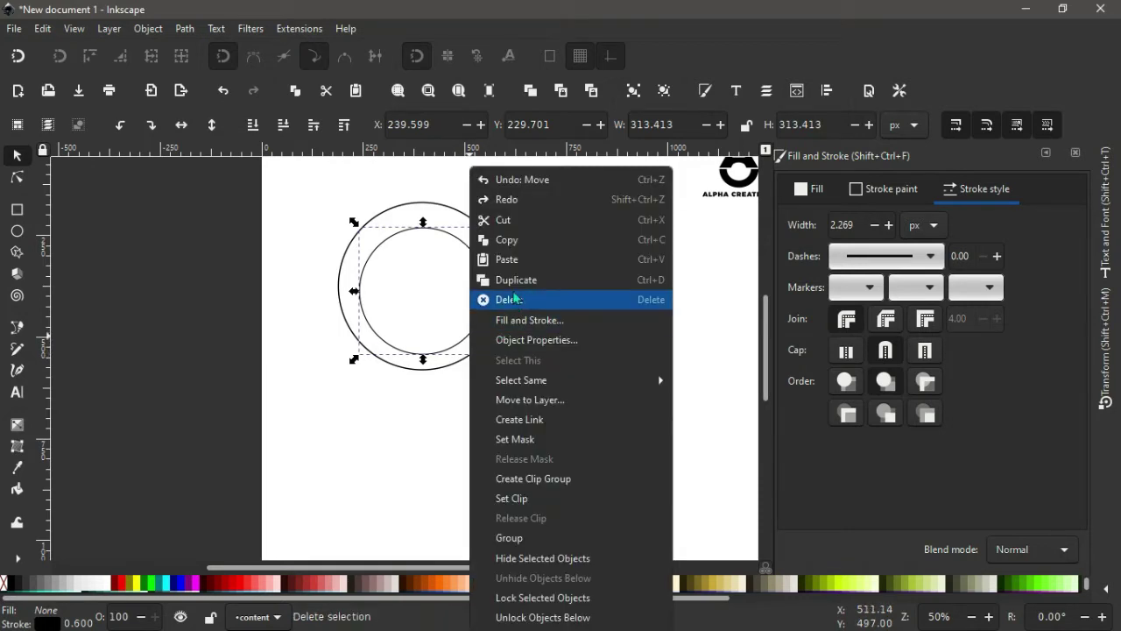
click(513, 280)
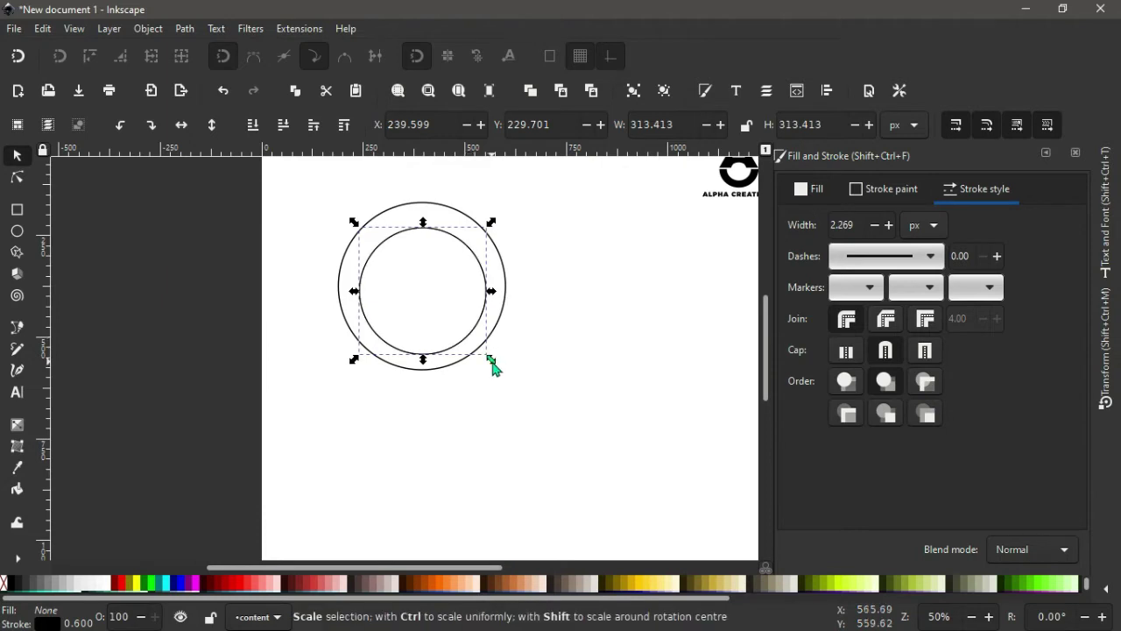
drag(491, 360, 482, 343)
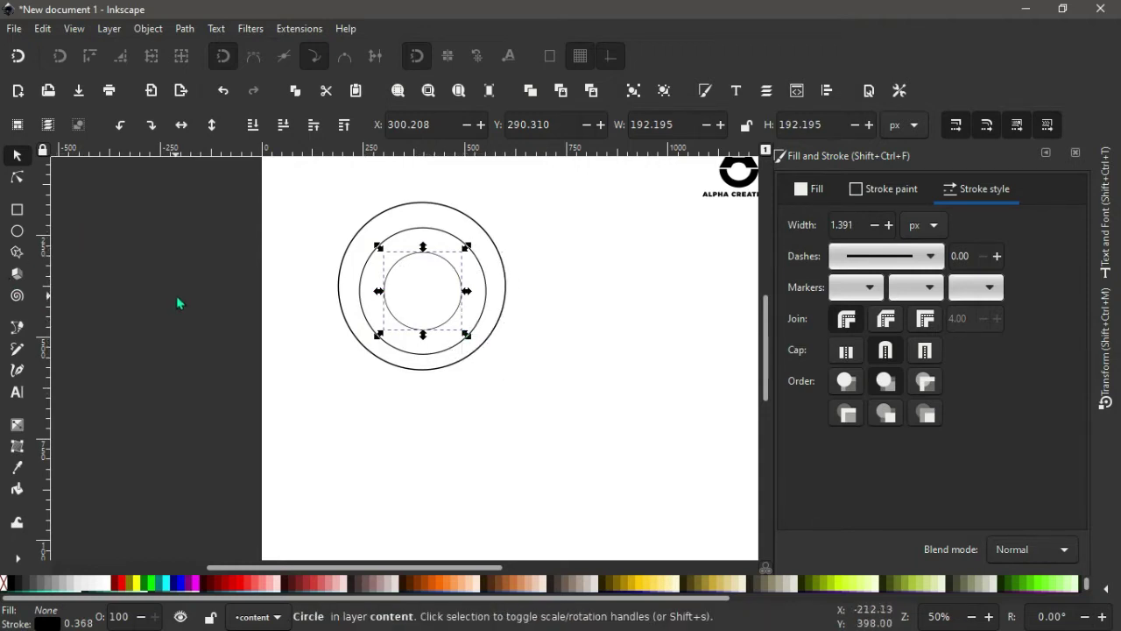
click(128, 250)
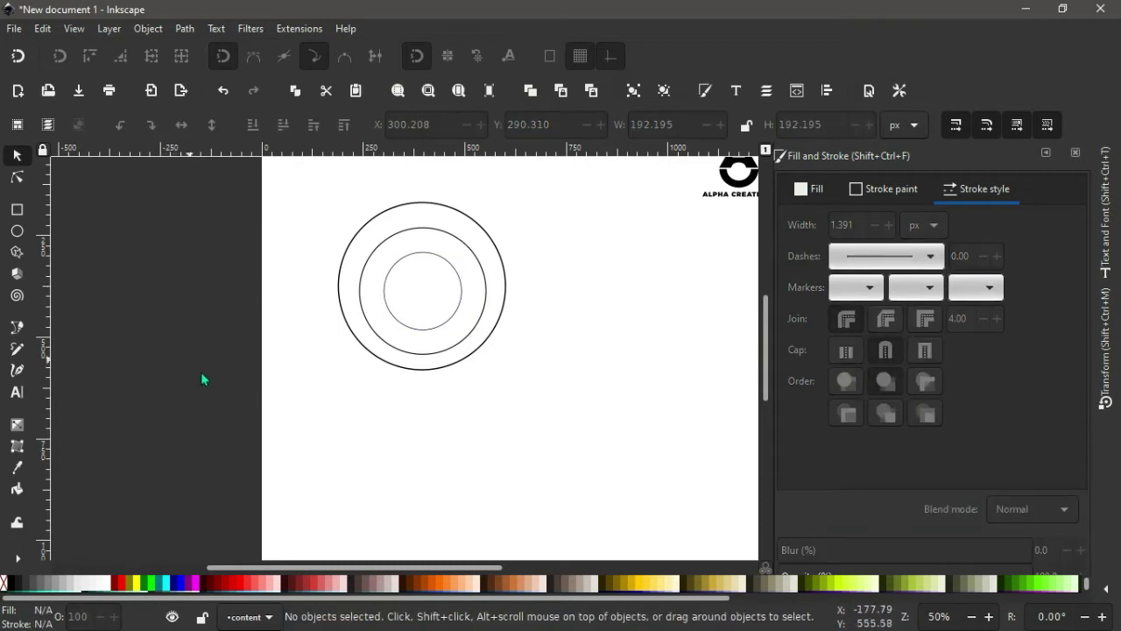
- Draw a straight horizontal line about 1016 px long across the page below the circles
click(18, 329)
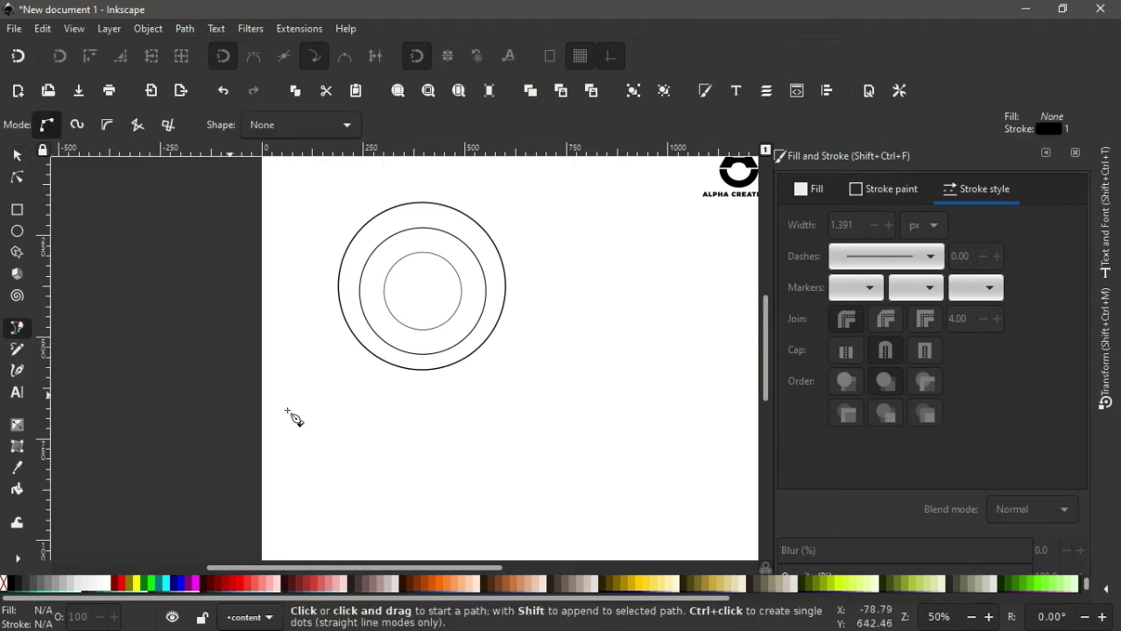
click(315, 424)
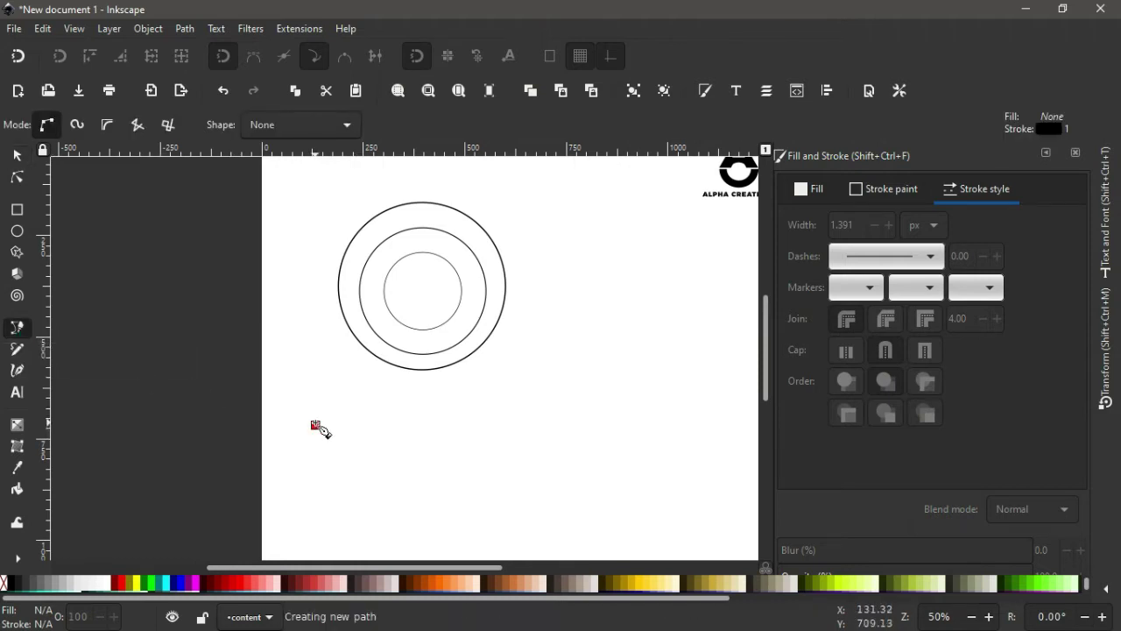
click(728, 424)
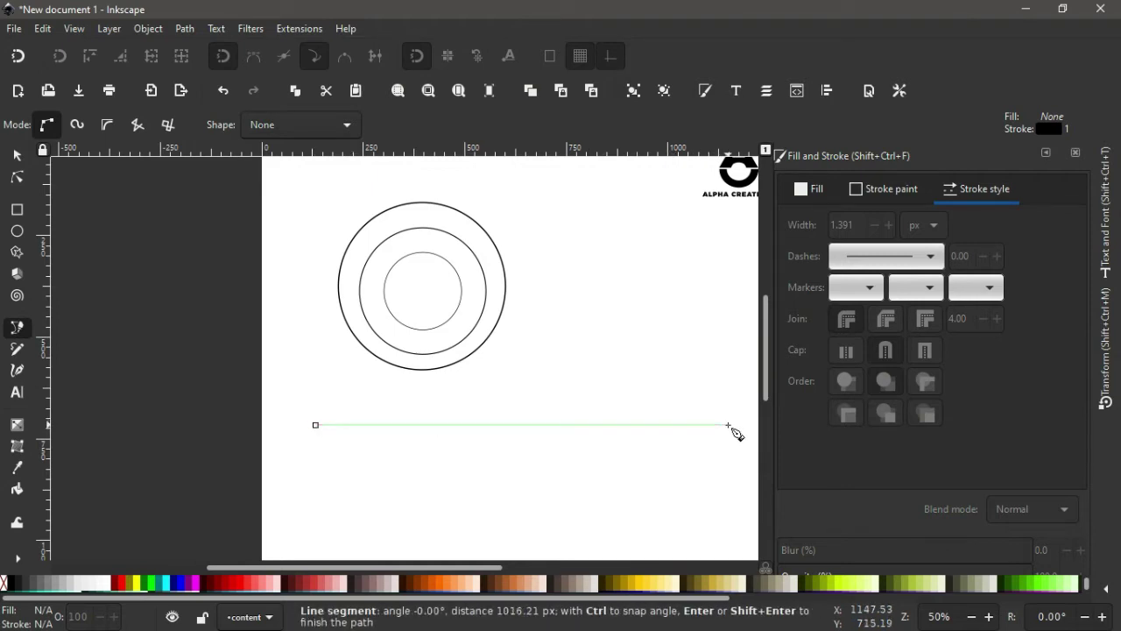
key(Return)
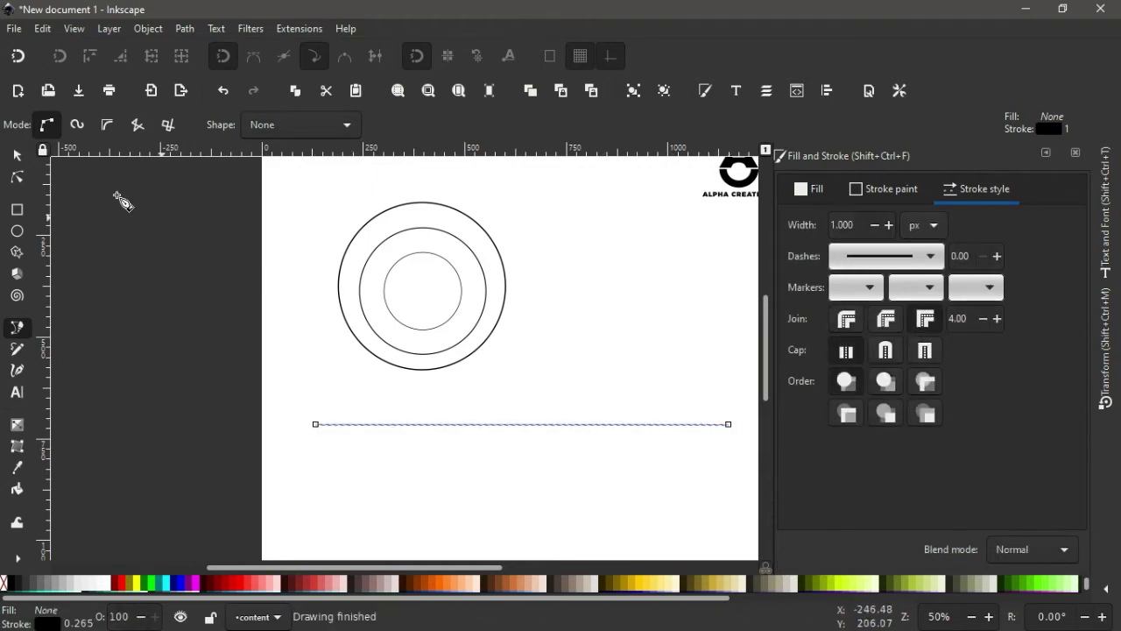
click(17, 157)
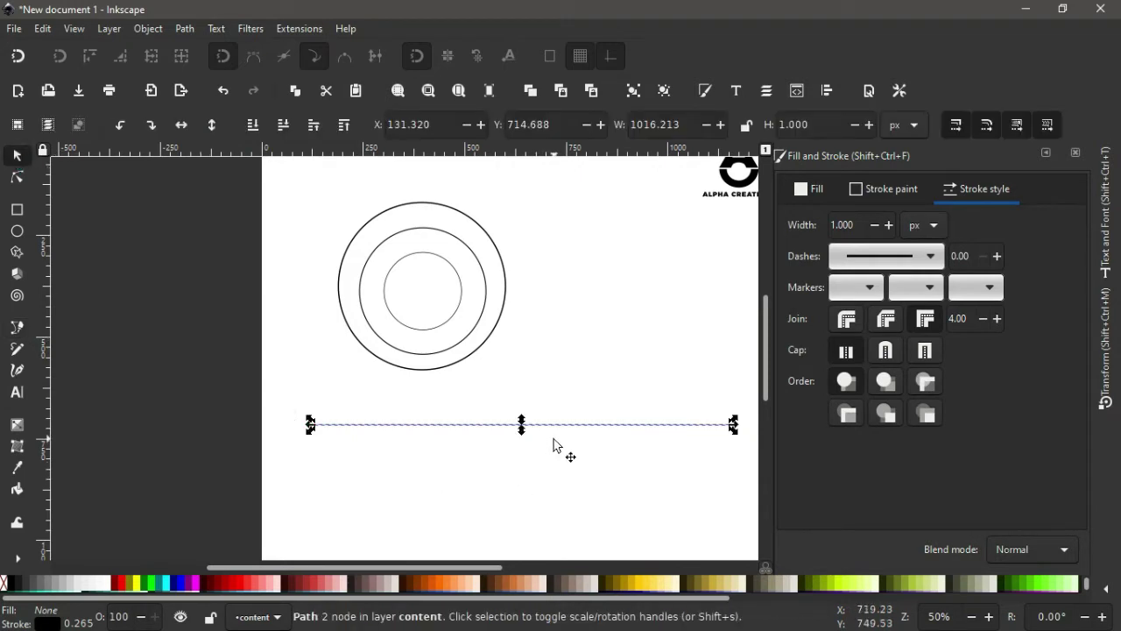
- Set the horizontal line's stroke width to 3 px
click(1046, 153)
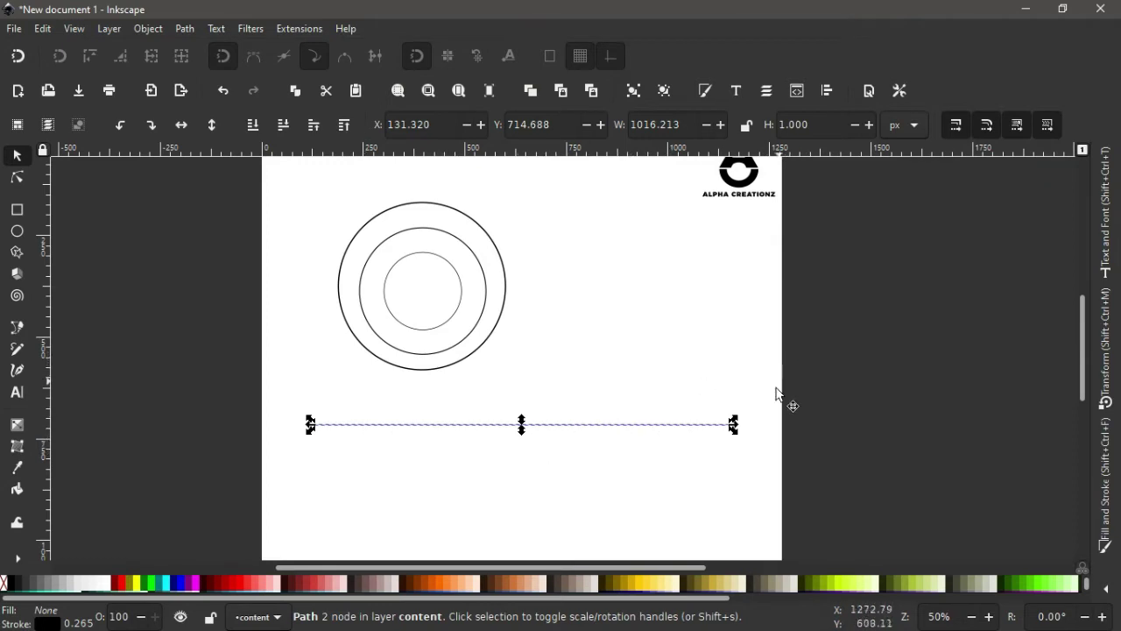
click(1105, 486)
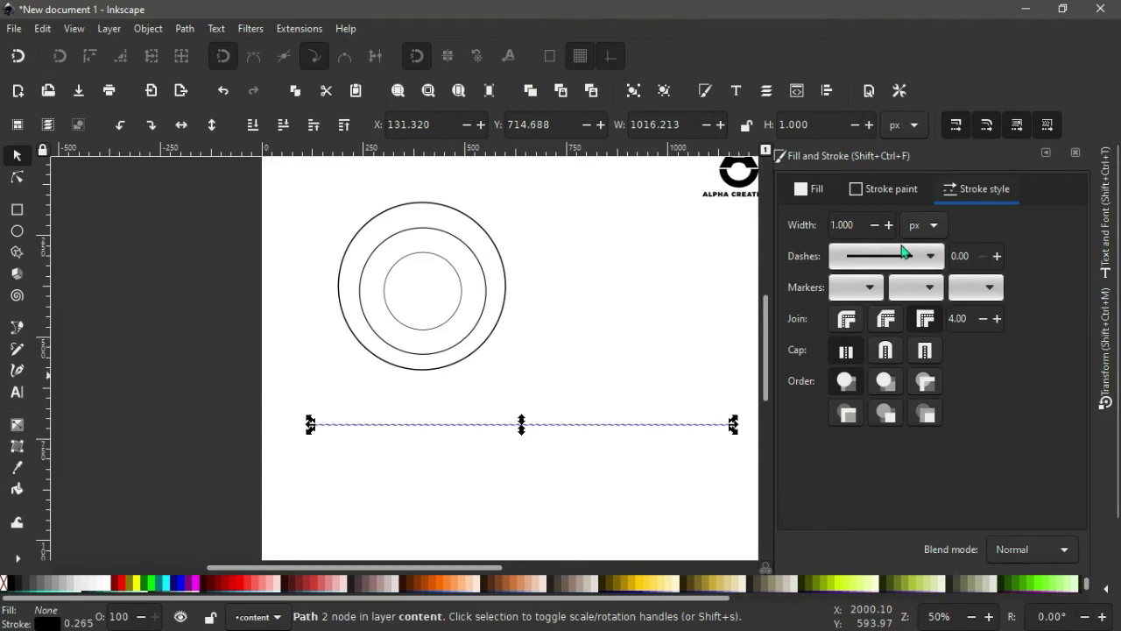
drag(853, 225, 824, 230)
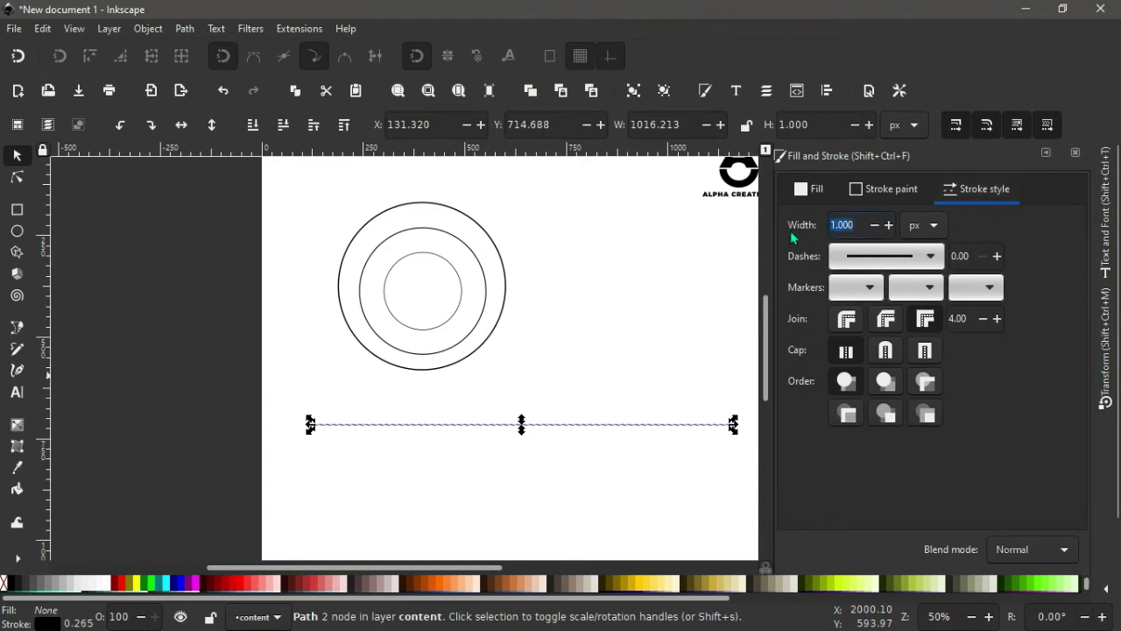
text(3)
key(Return)
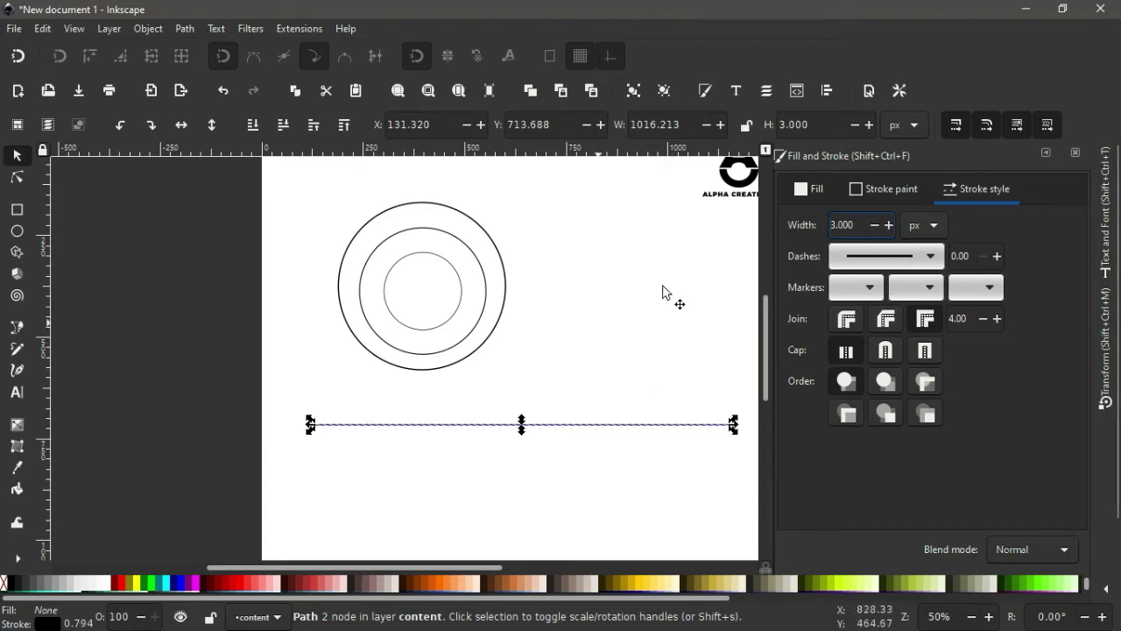
- Rotate the horizontal line 55° anticlockwise and place it diagonally across the concentric circles
click(1045, 152)
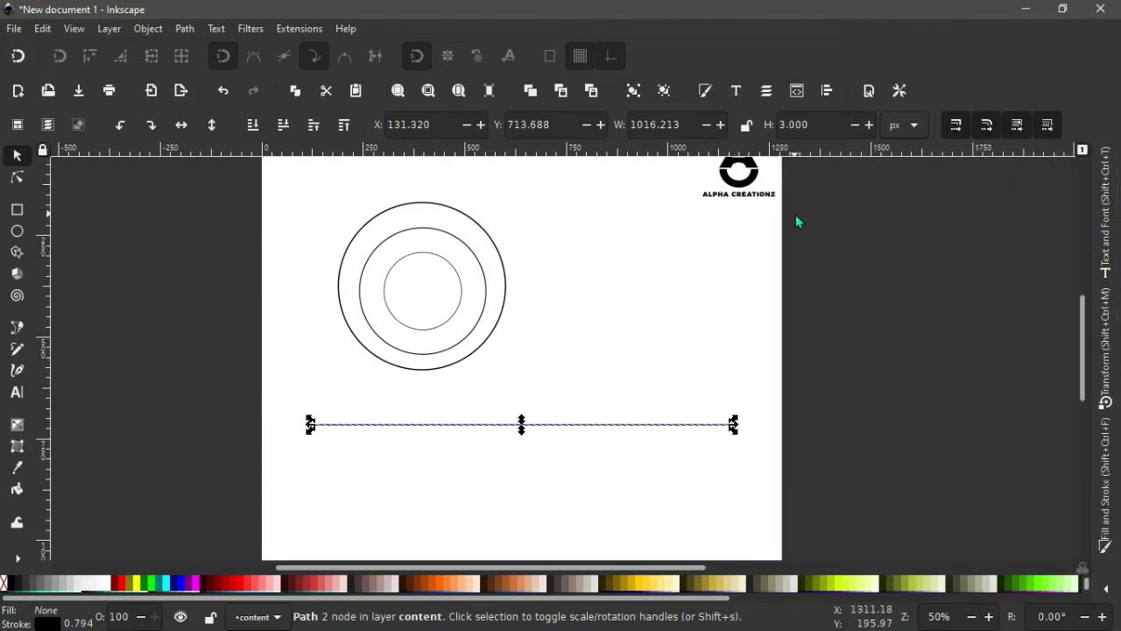
click(149, 32)
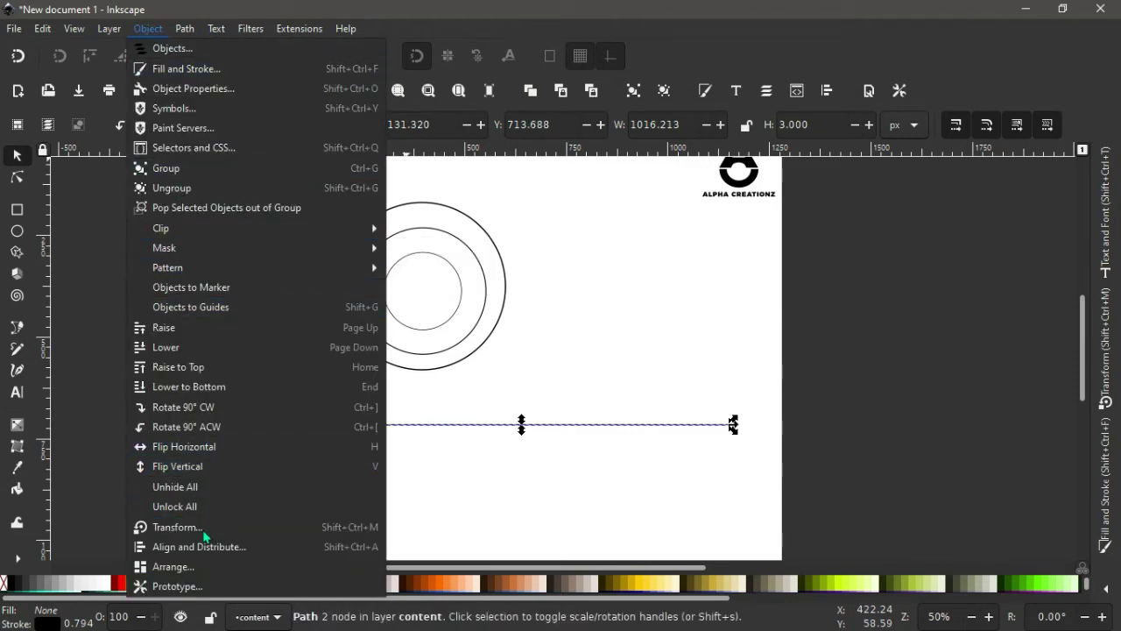
click(175, 526)
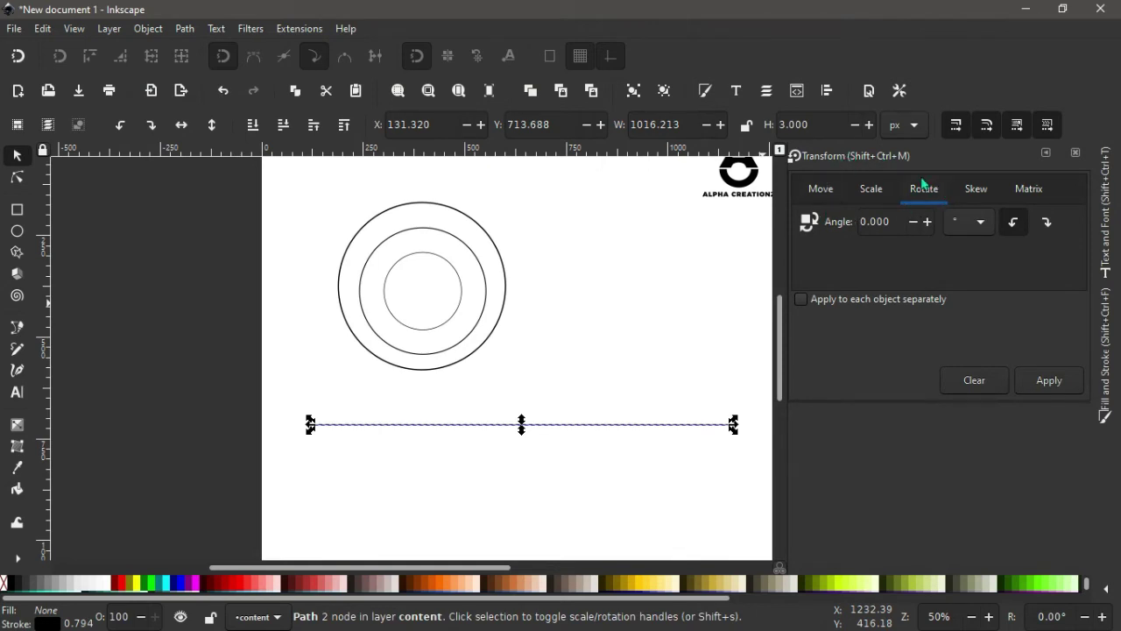
double_click(896, 223)
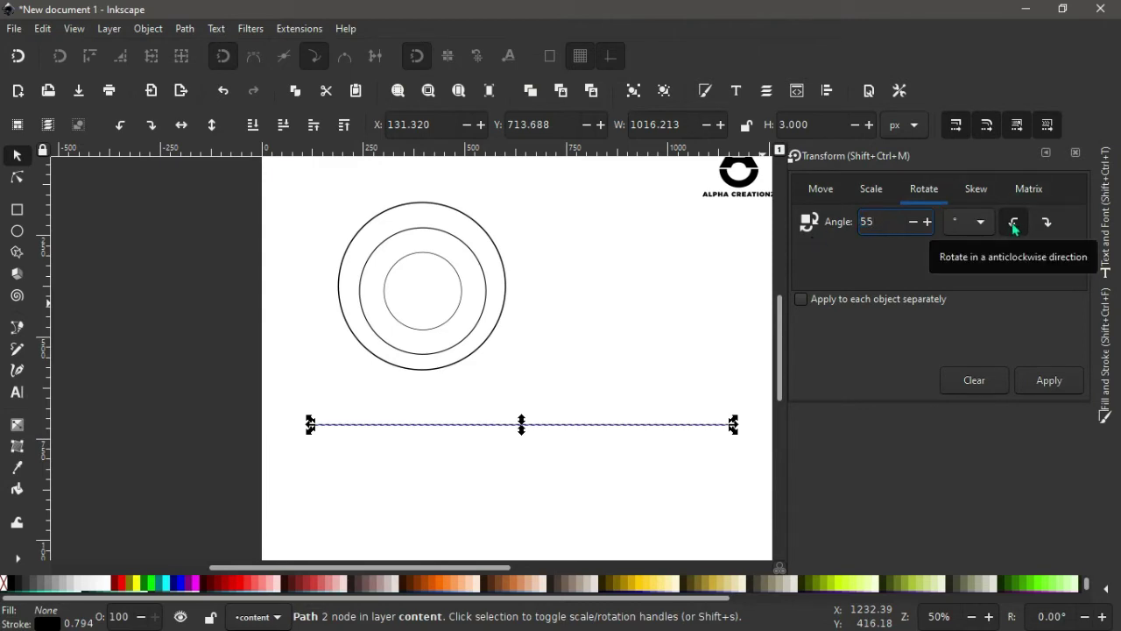
click(1013, 225)
click(1048, 384)
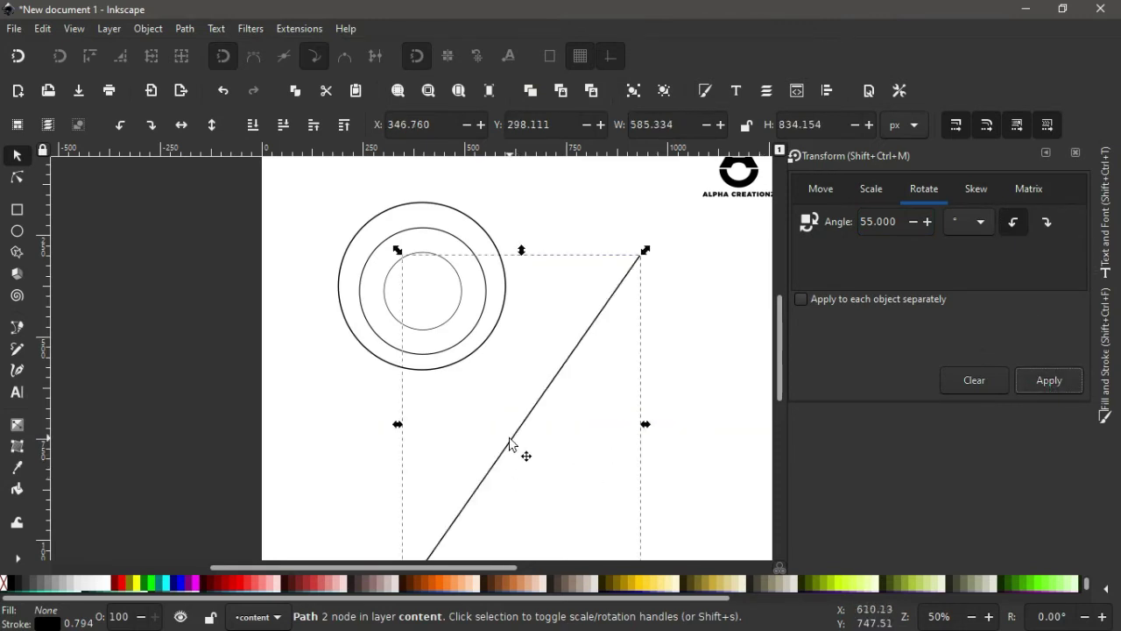
drag(513, 443, 391, 318)
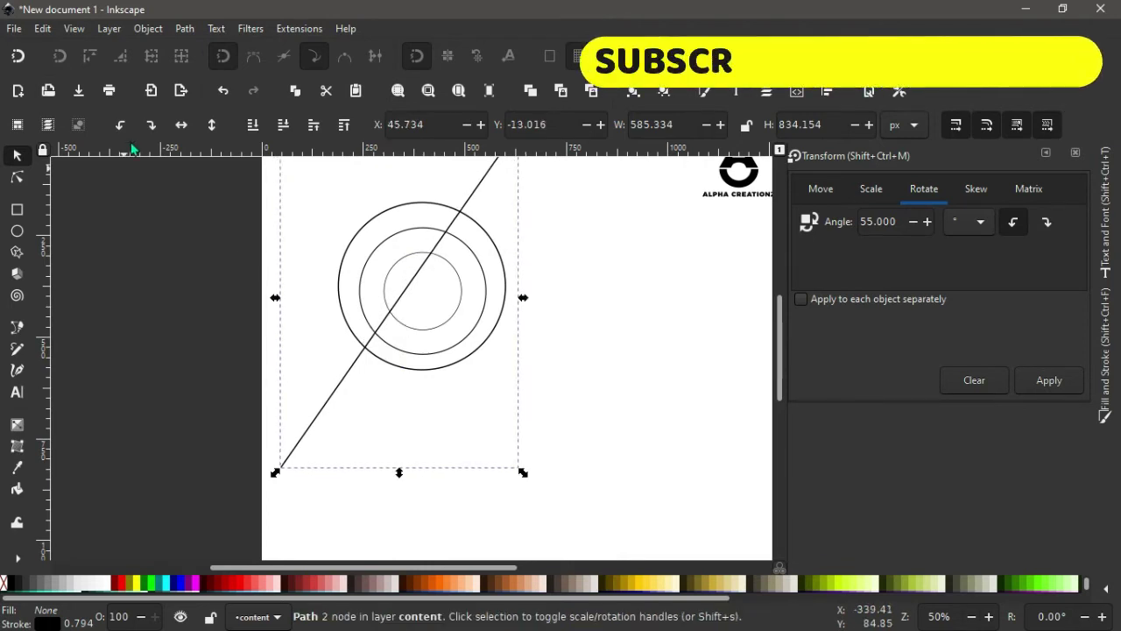
- Duplicate the diagonal line and offset the copy slightly down and right, to about X 66, Y 13 px, forming a parallel pair
scroll(411, 298, up, 2)
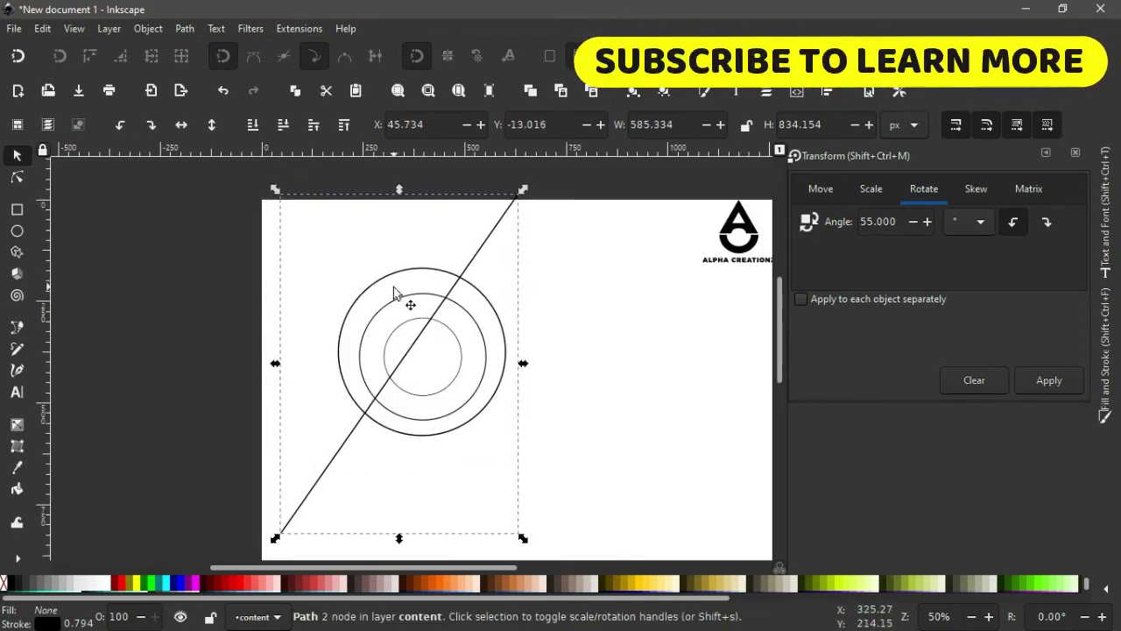
right_click(425, 336)
click(472, 287)
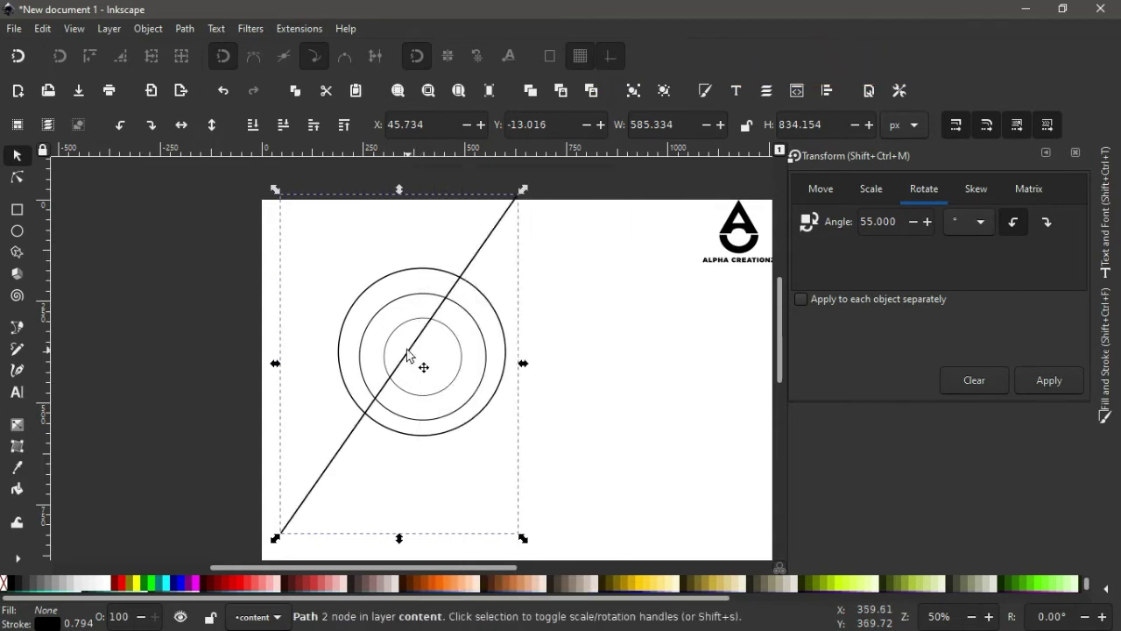
drag(408, 354, 420, 368)
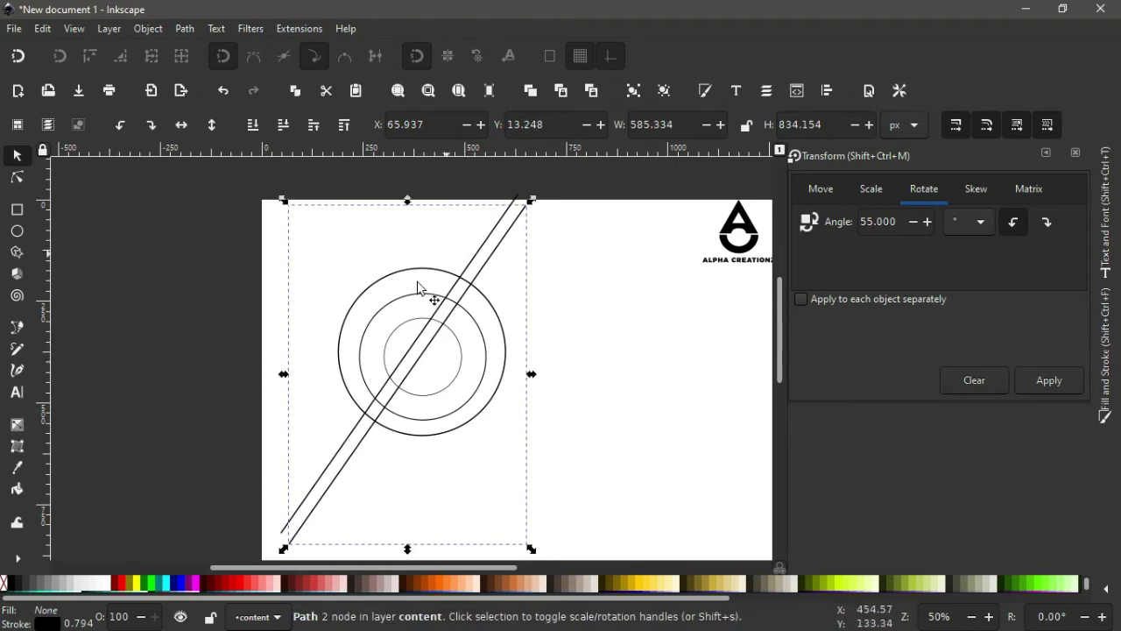
- Duplicate the innermost circle and place the copy over the outer circle's upper-right edge, at about X 480, Y 135 px
click(420, 399)
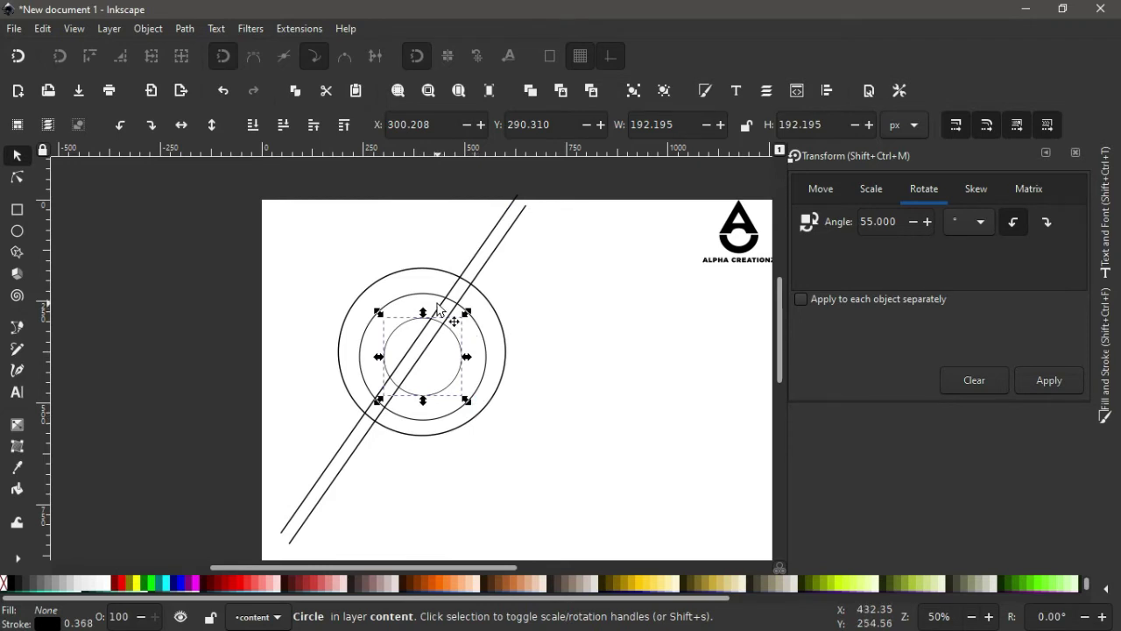
key(ctrl)
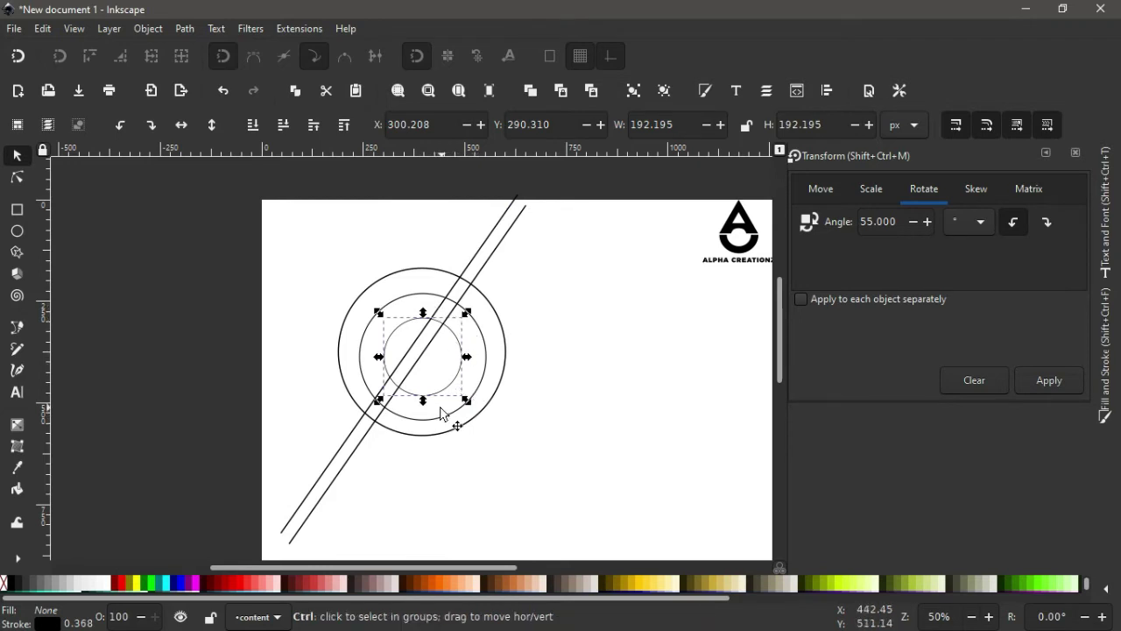
drag(435, 399, 510, 333)
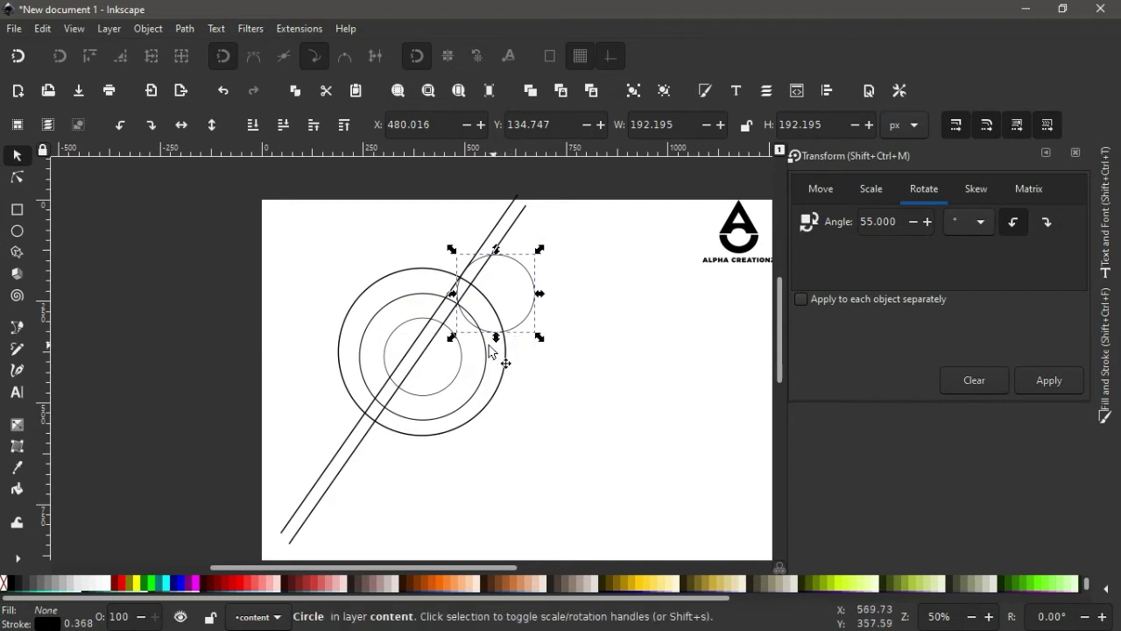
- Nudge the upper-right circle to about X 478.6, Y 136.5 px so its edge meets the intersections of the lines with the larger circles
scroll(527, 430, up, 3)
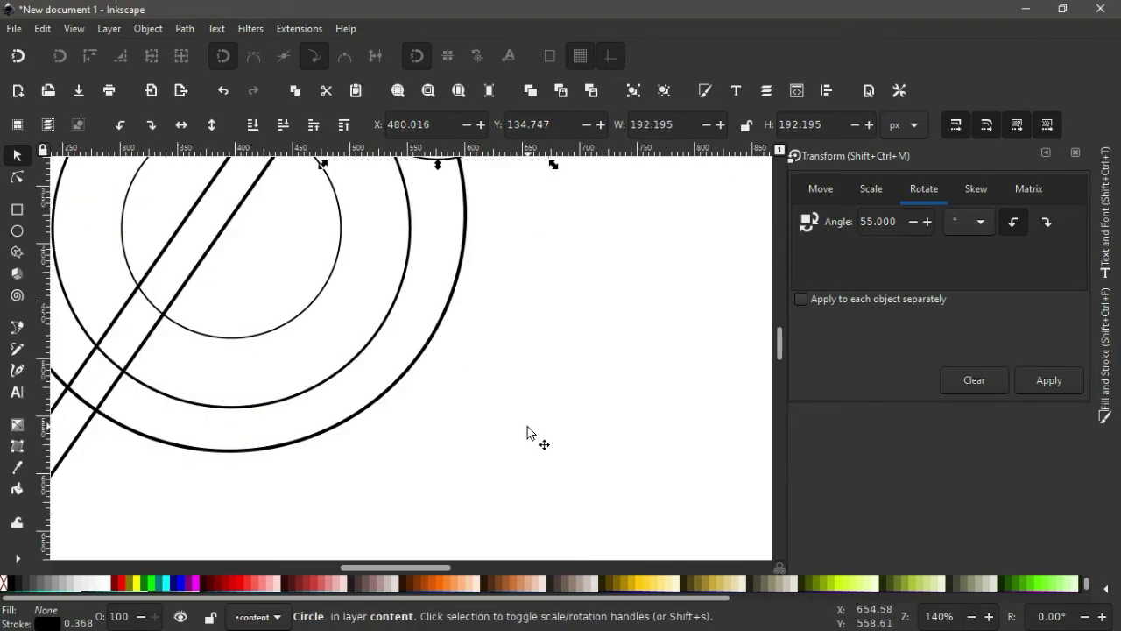
scroll(528, 431, up, 6)
scroll(334, 389, up, 1)
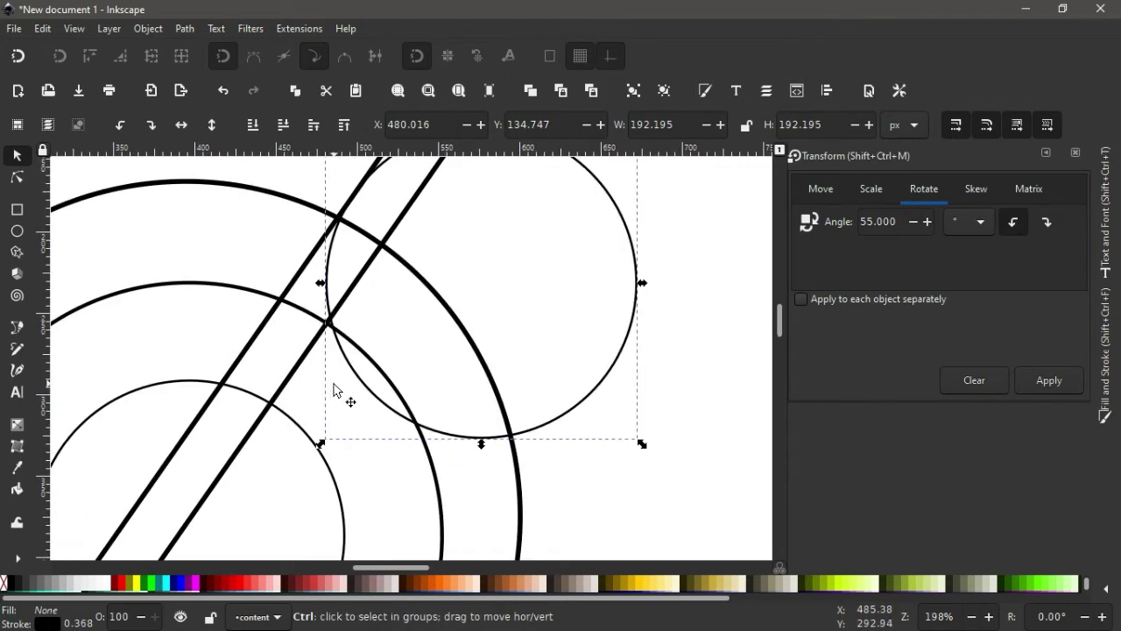
scroll(342, 401, up, 1)
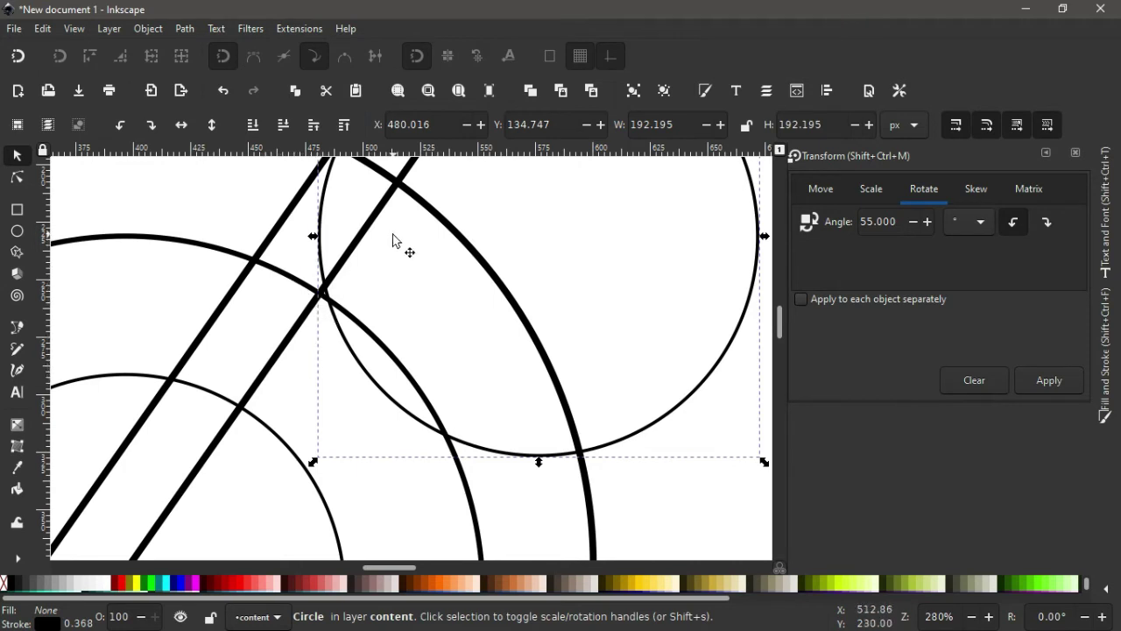
drag(340, 338, 334, 341)
scroll(446, 420, up, 5)
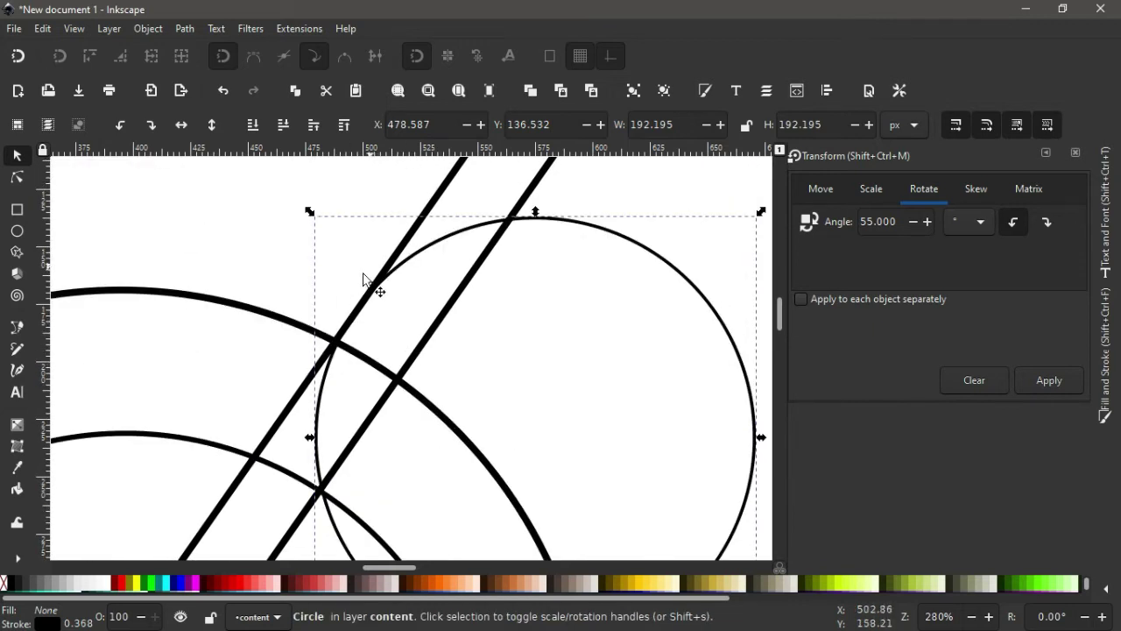
key(ctrl)
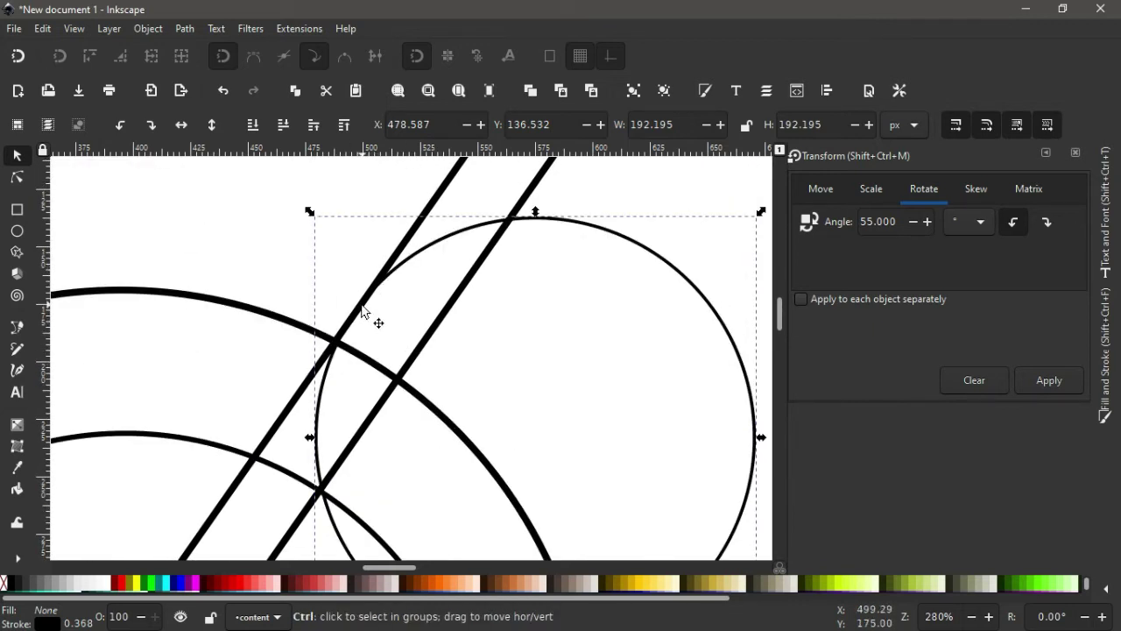
- Duplicate the upper-right circle and place the copy below the outer circle, beside the lower end of the parallel lines
scroll(363, 311, down, 5)
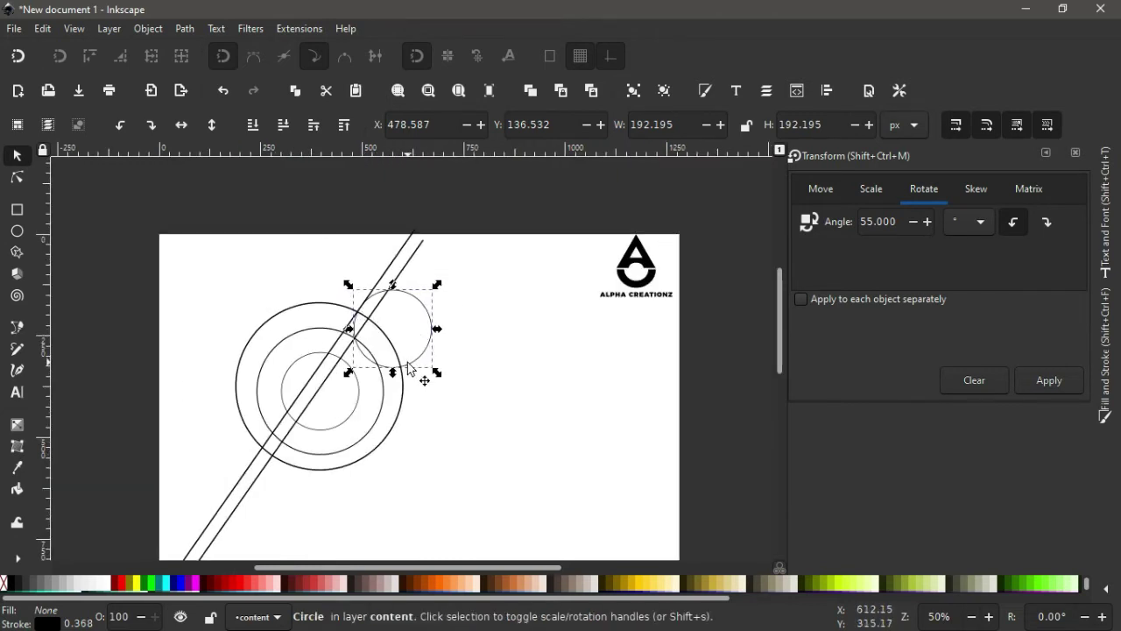
key(ctrl)
scroll(411, 373, down, 2)
drag(405, 303, 296, 481)
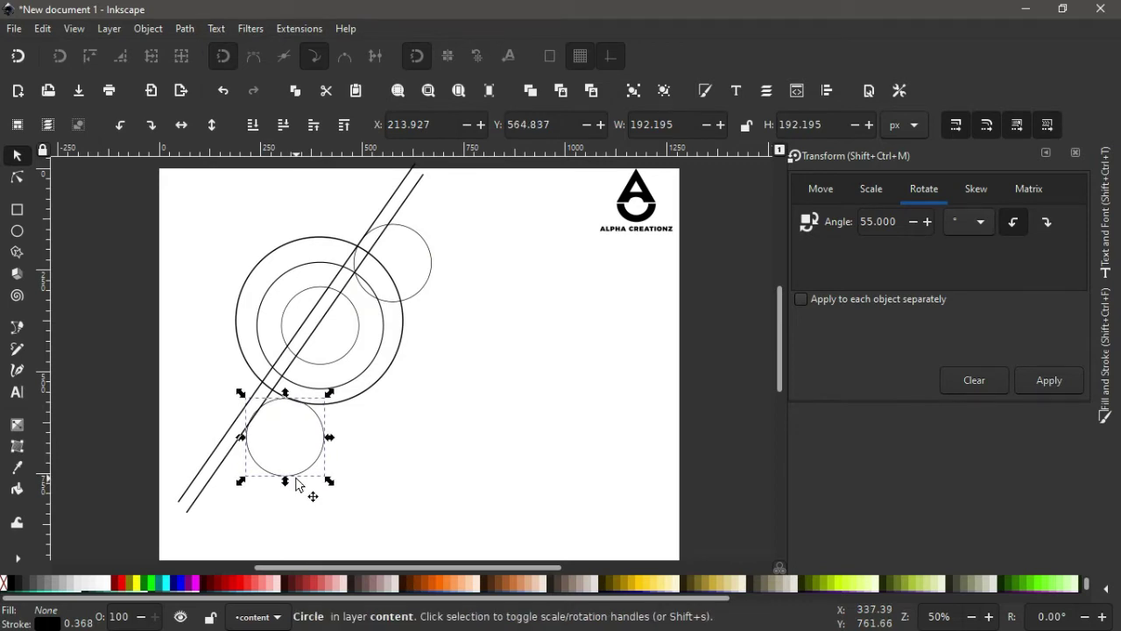
- Nudge the lower circle to about X 215, Y 568 px so it touches the right diagonal line and the outer circle
scroll(300, 479, up, 3)
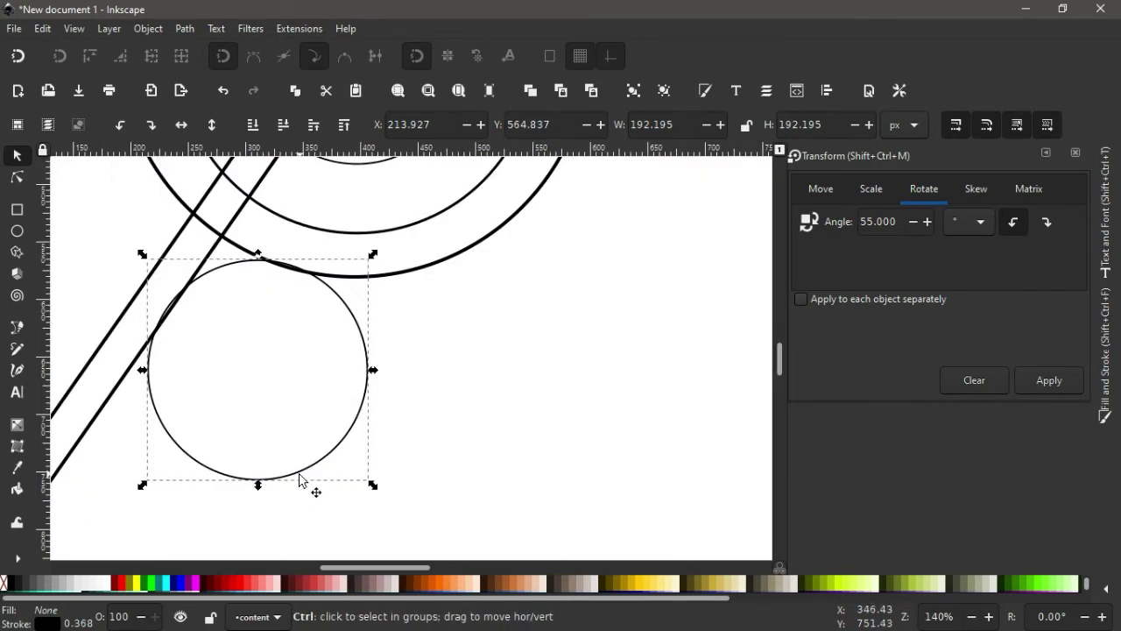
scroll(300, 479, up, 1)
scroll(301, 478, up, 3)
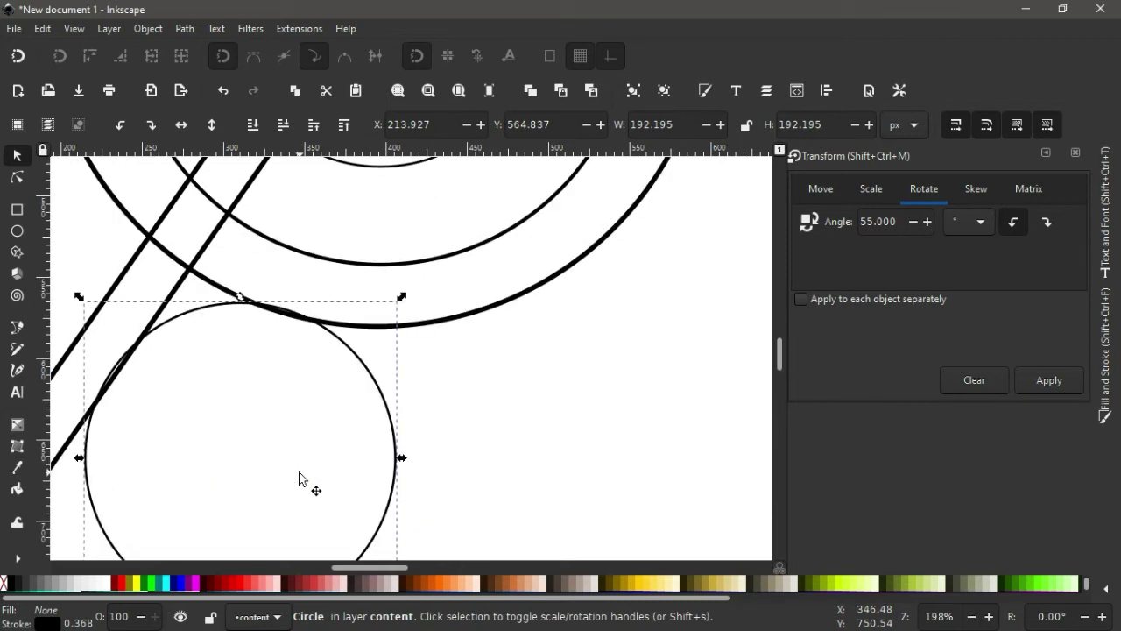
drag(201, 309, 205, 319)
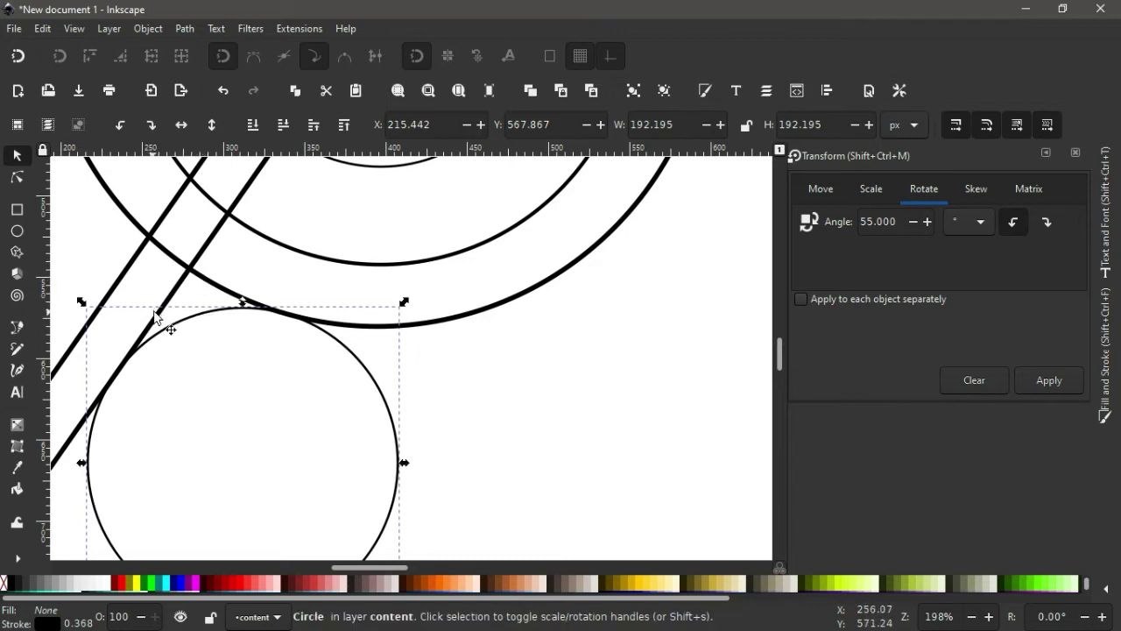
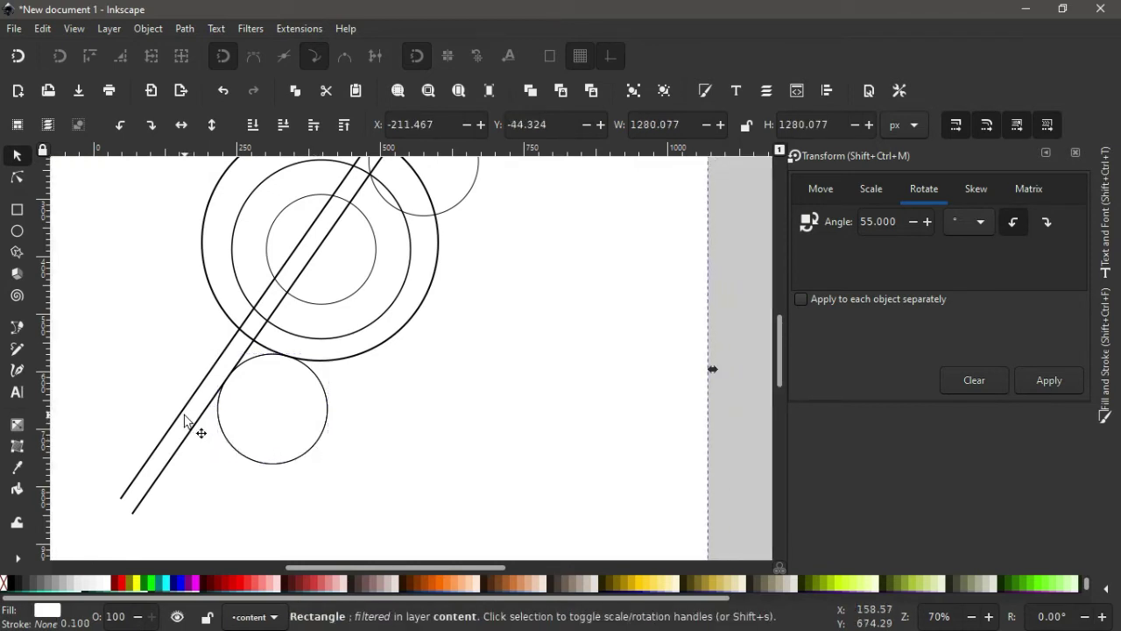
- Undo the background rectangle's shift and place a copy of the lower circle on the lines' other side, at about X 45, Y 481 px
key(ctrl+z)
drag(252, 464, 150, 408)
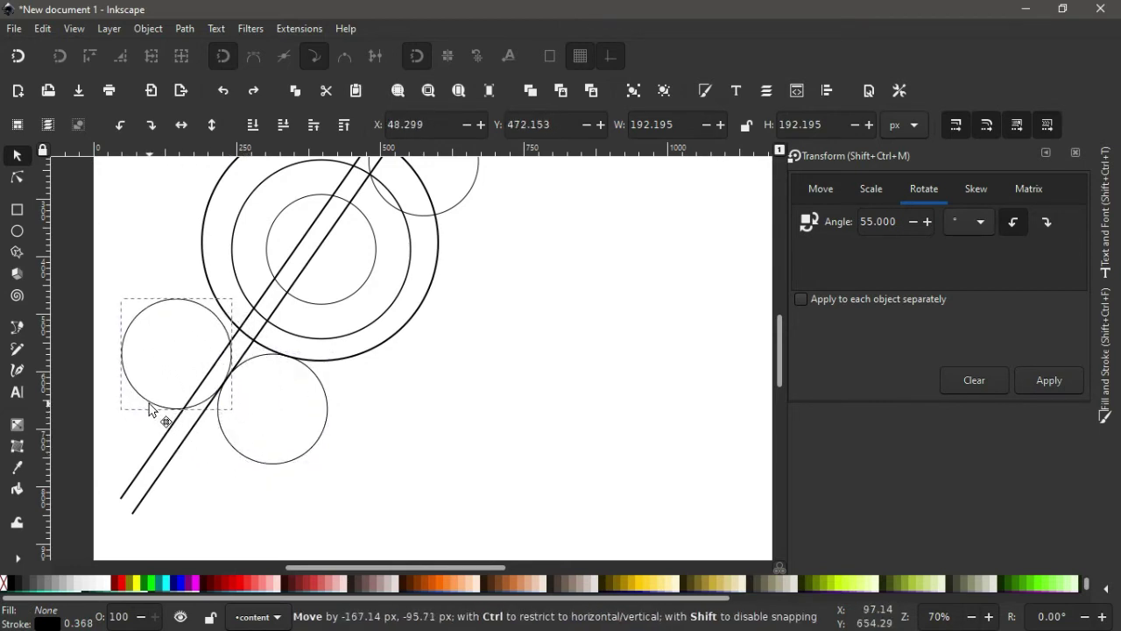
drag(146, 406, 150, 413)
scroll(260, 446, up, 2)
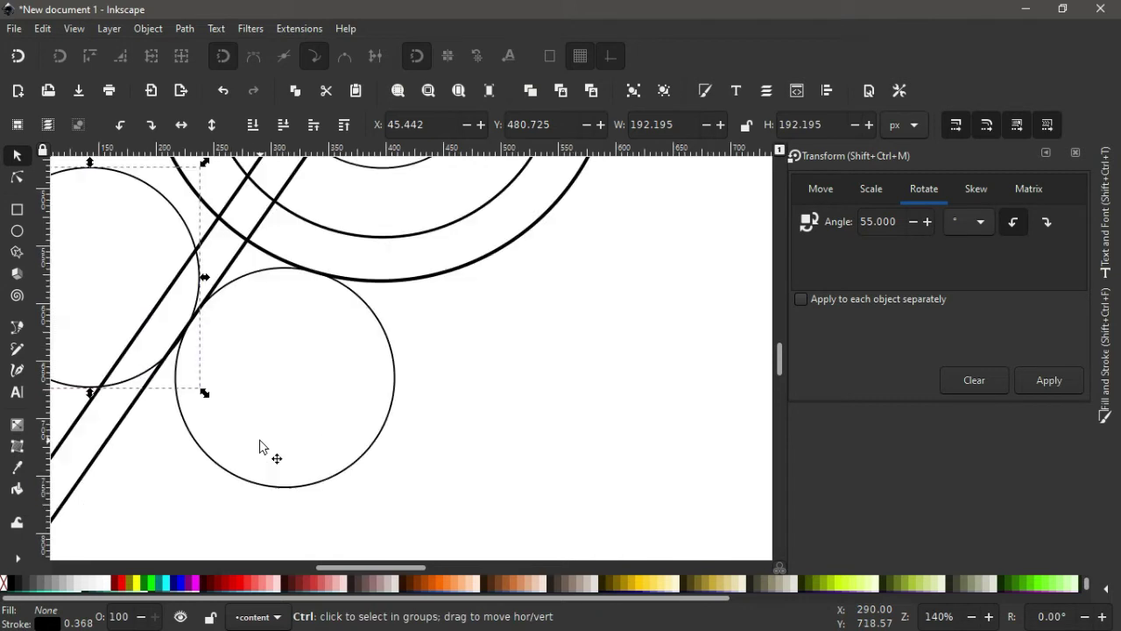
scroll(259, 448, left, 3)
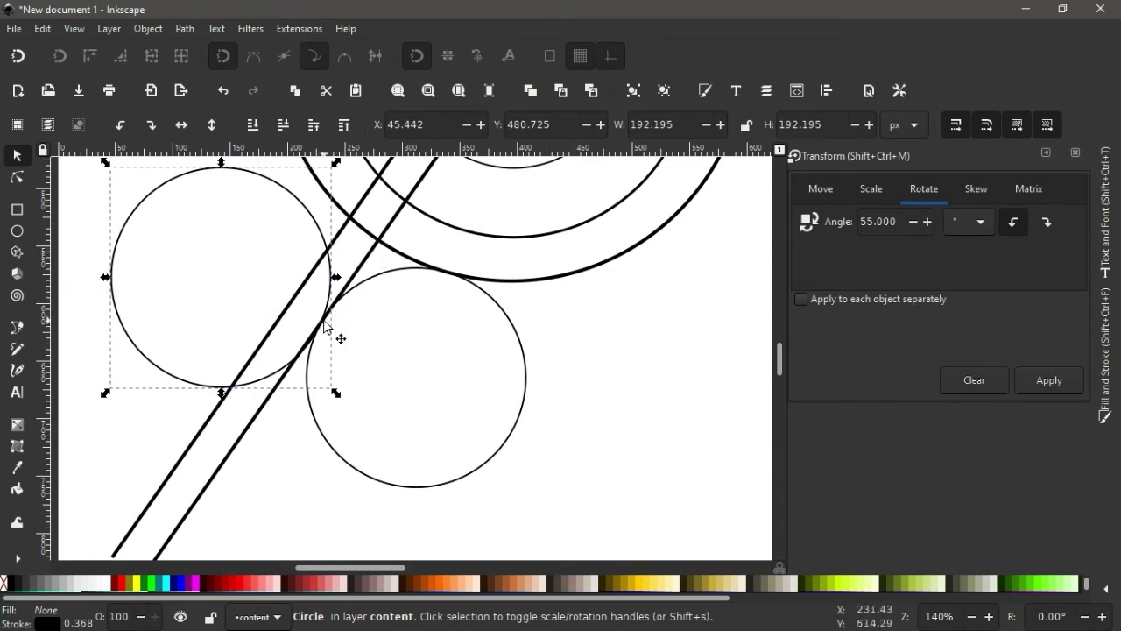
- Duplicate the upper-right circle and place the copy to its lower right, against the outer circle, at about X 586, Y 207 px
ctrl+scroll(324, 324, down, 3)
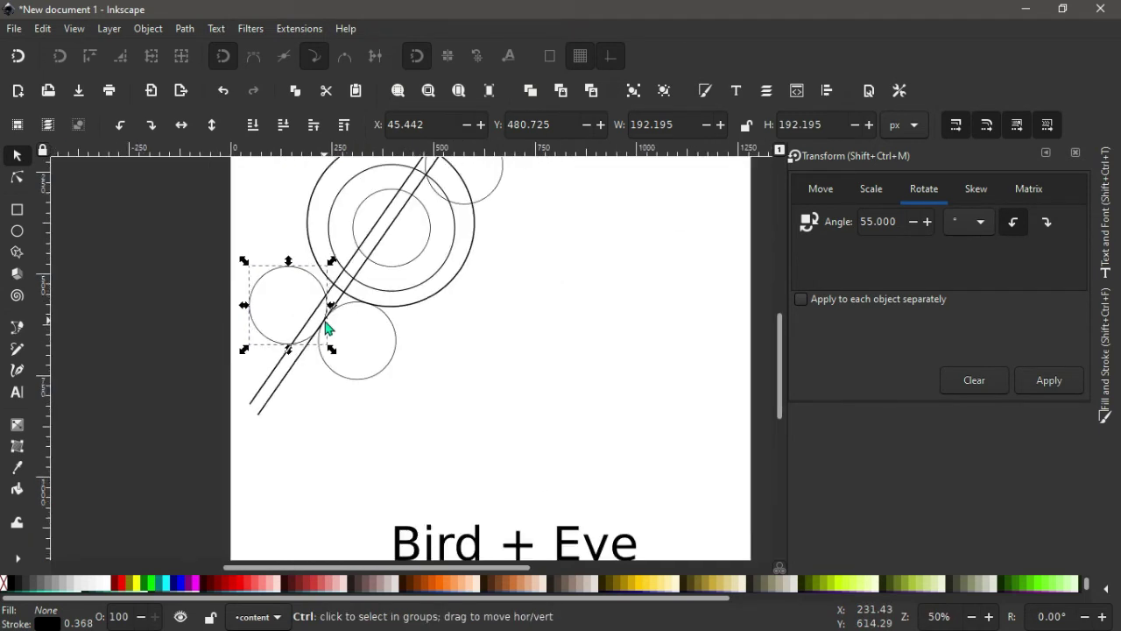
scroll(324, 322, up, 3)
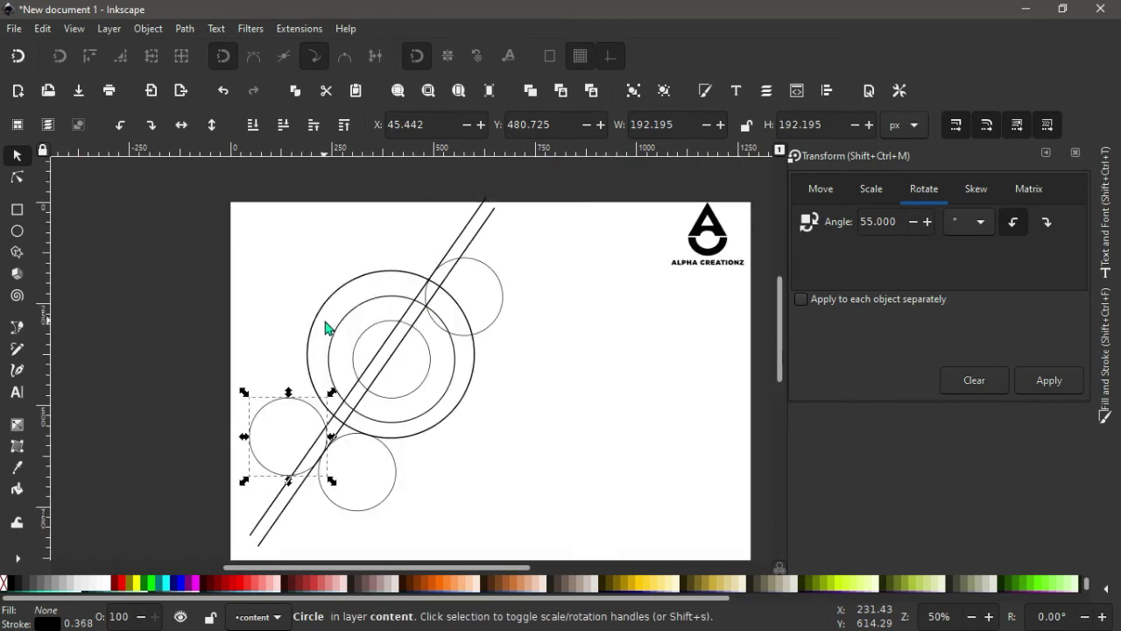
click(489, 330)
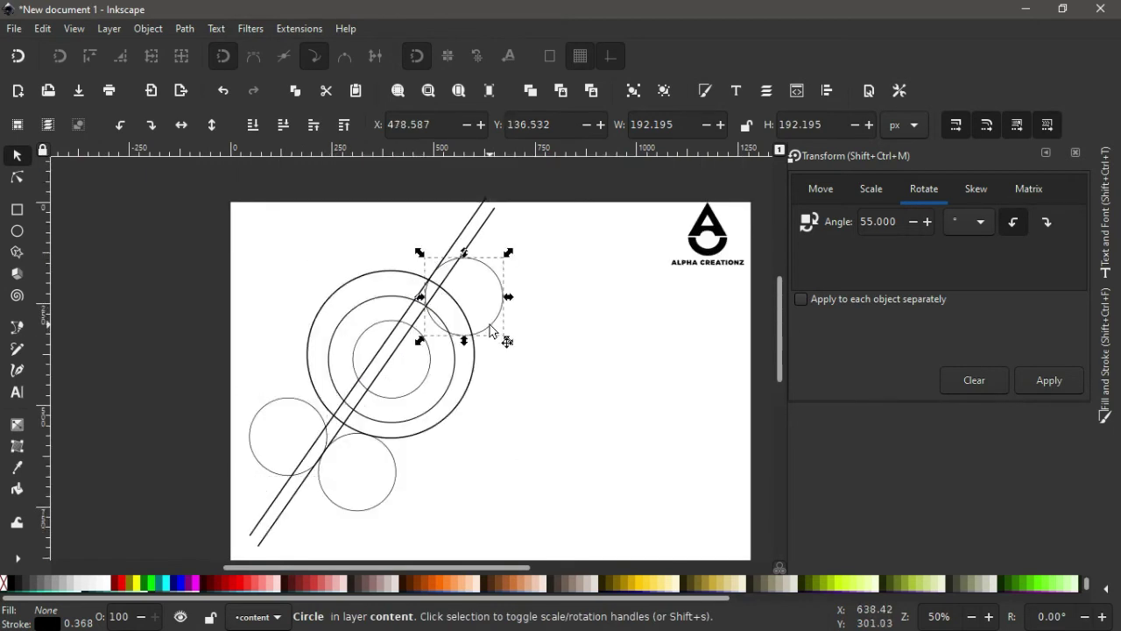
right_click(489, 330)
click(560, 285)
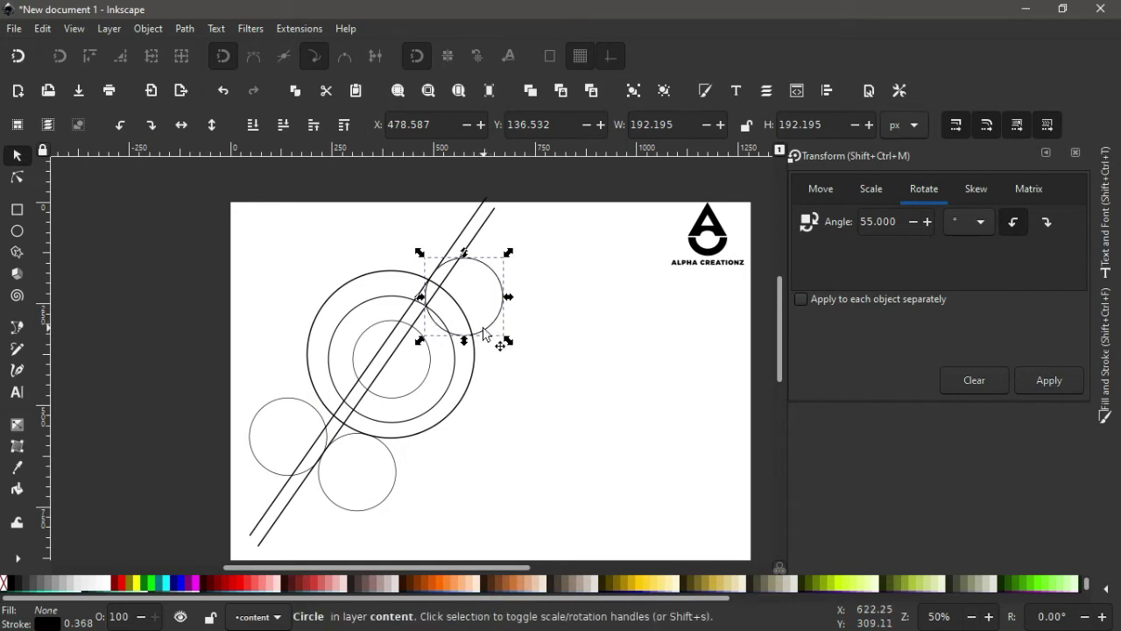
drag(485, 337, 532, 368)
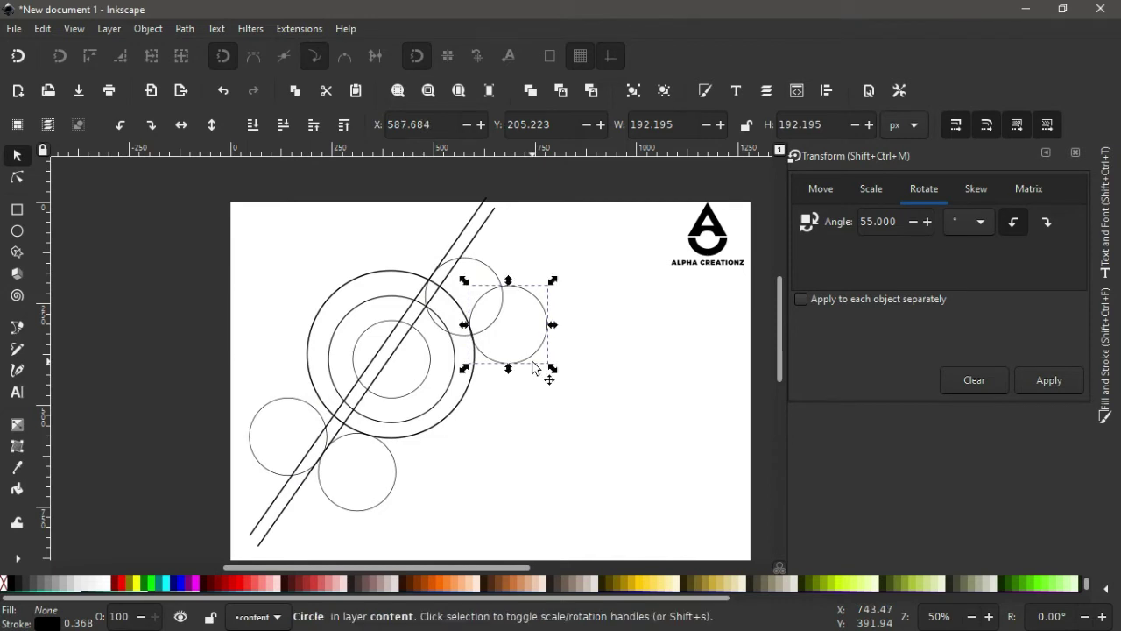
click(532, 367)
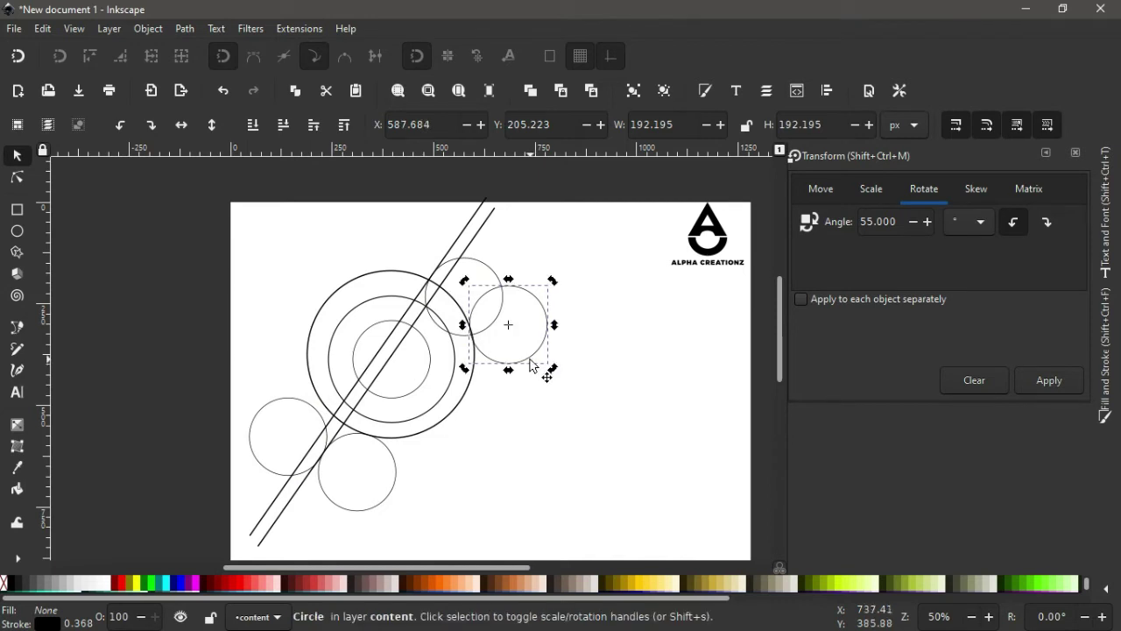
click(530, 365)
drag(525, 359, 524, 359)
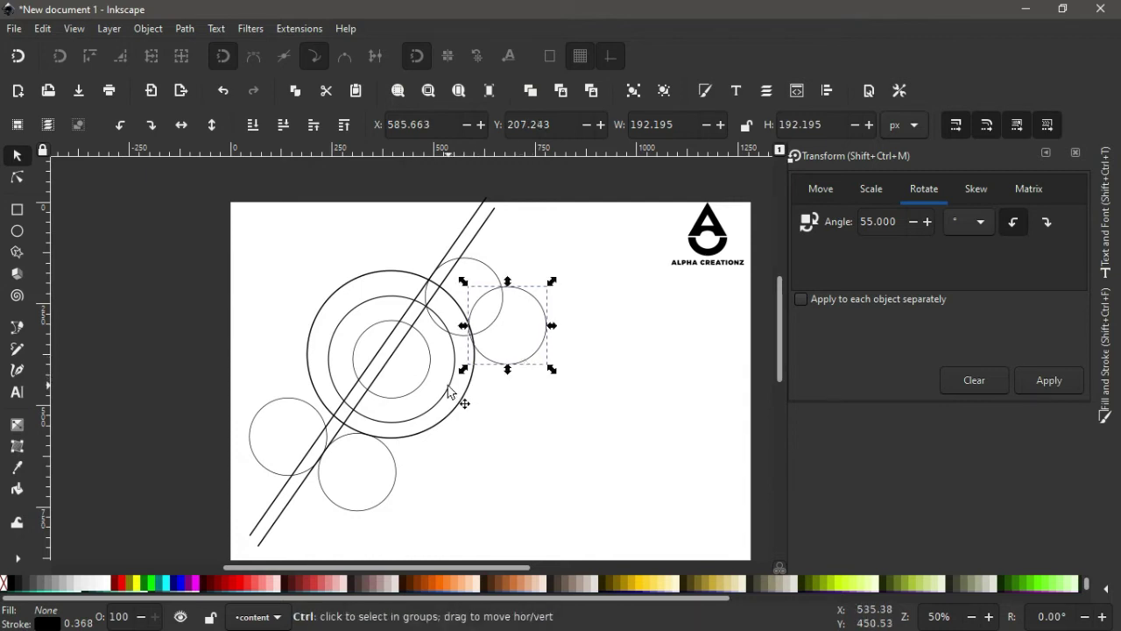
- Nudge the copied circle to about X 589, Y 205 px to refine its contact with the outer circle's edge
scroll(480, 362, up, 4)
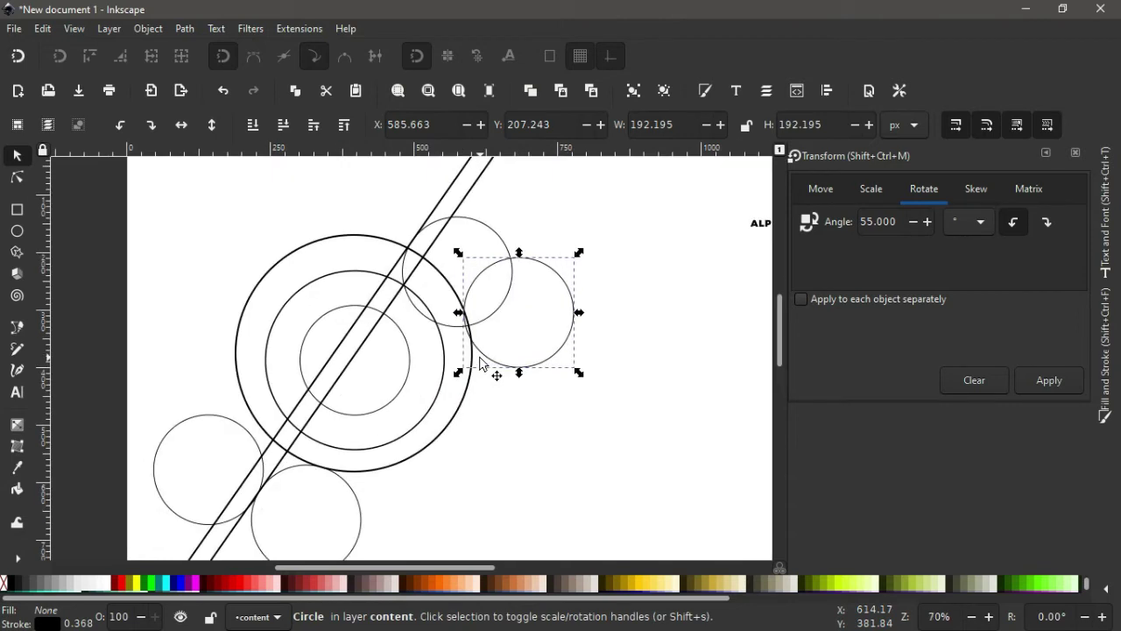
scroll(496, 384, up, 3)
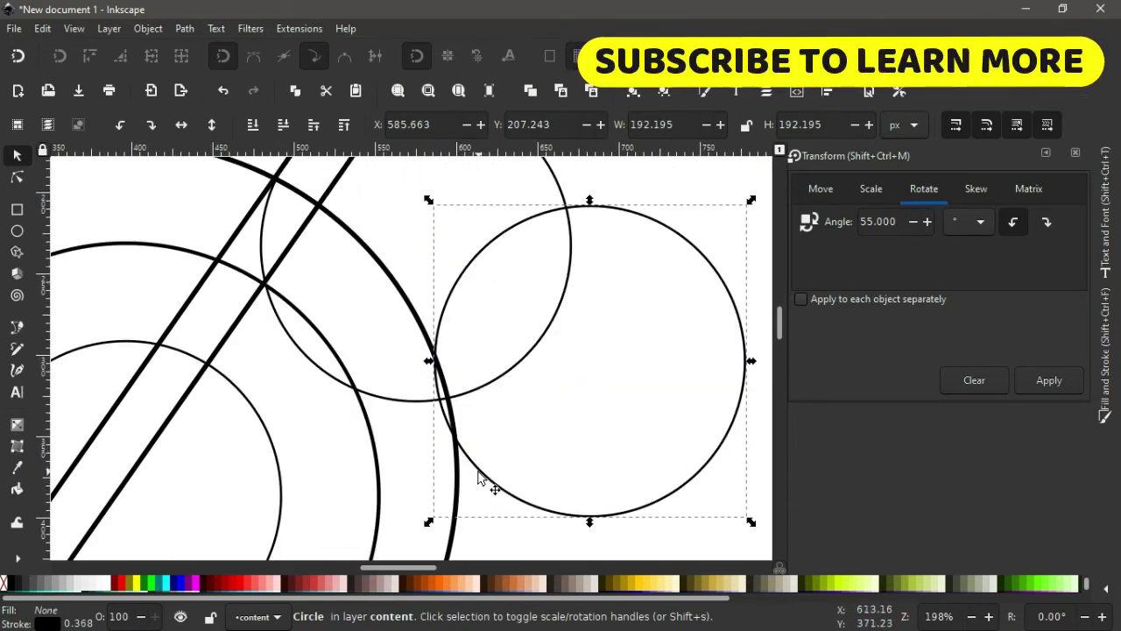
drag(482, 470, 487, 463)
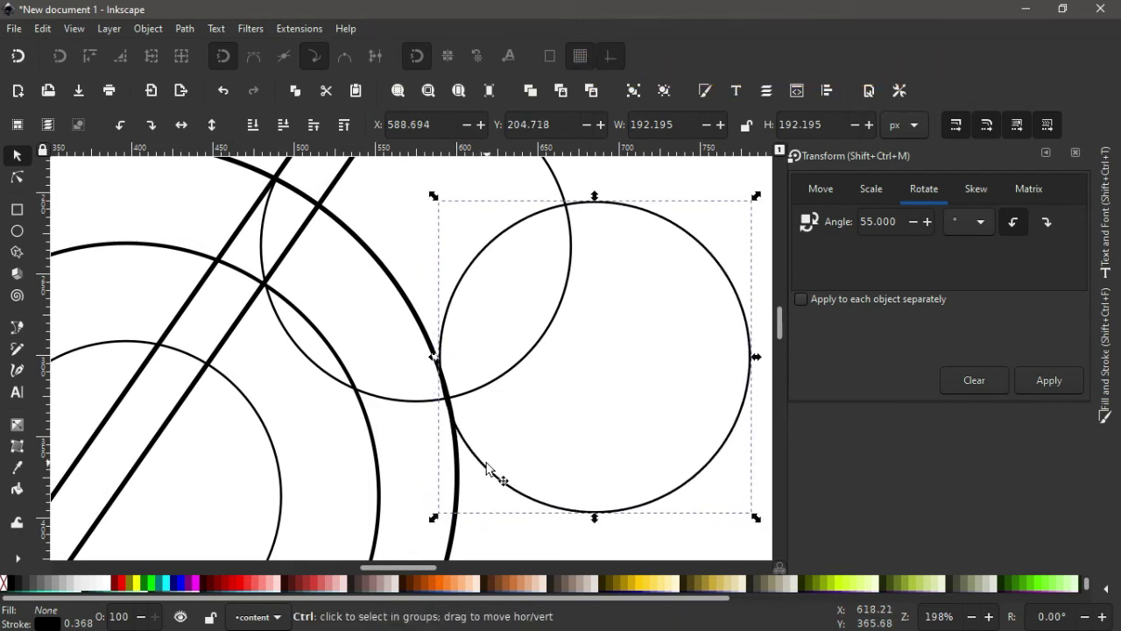
- Duplicate the innermost concentric circle and shrink the copy about its centre to about 106.5 px in diameter
scroll(487, 464, down, 5)
scroll(488, 470, down, 3)
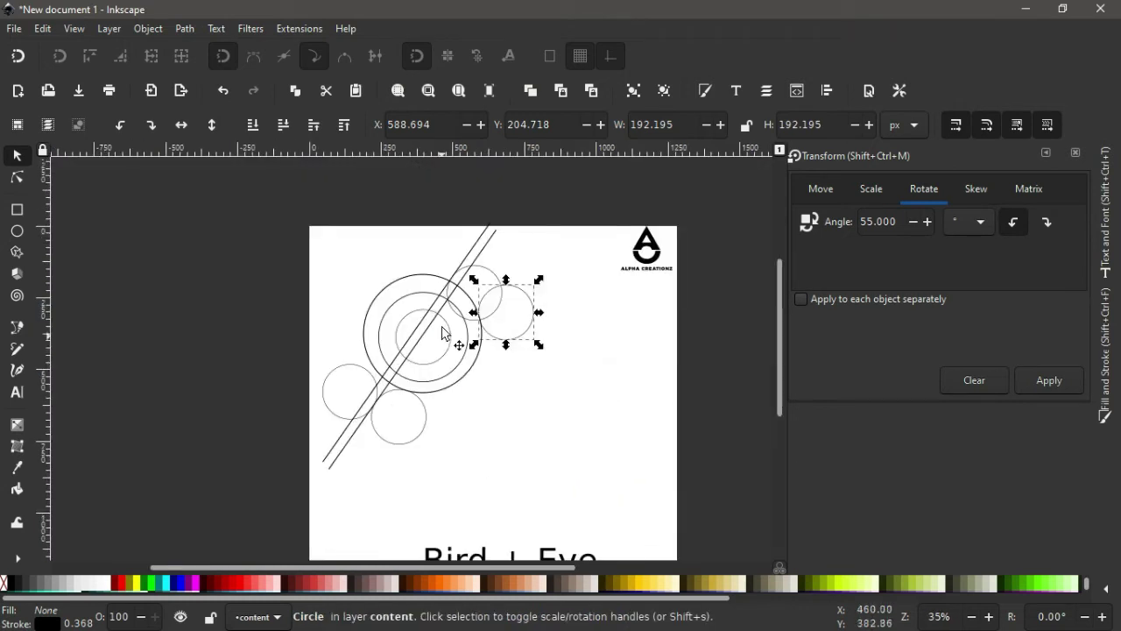
click(442, 359)
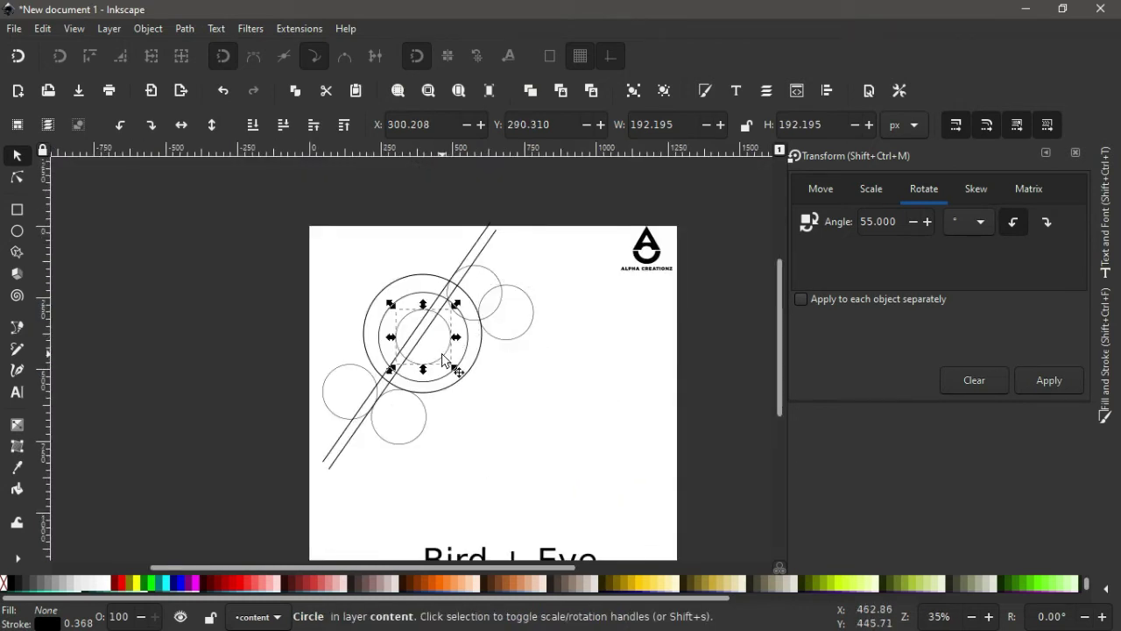
right_click(444, 358)
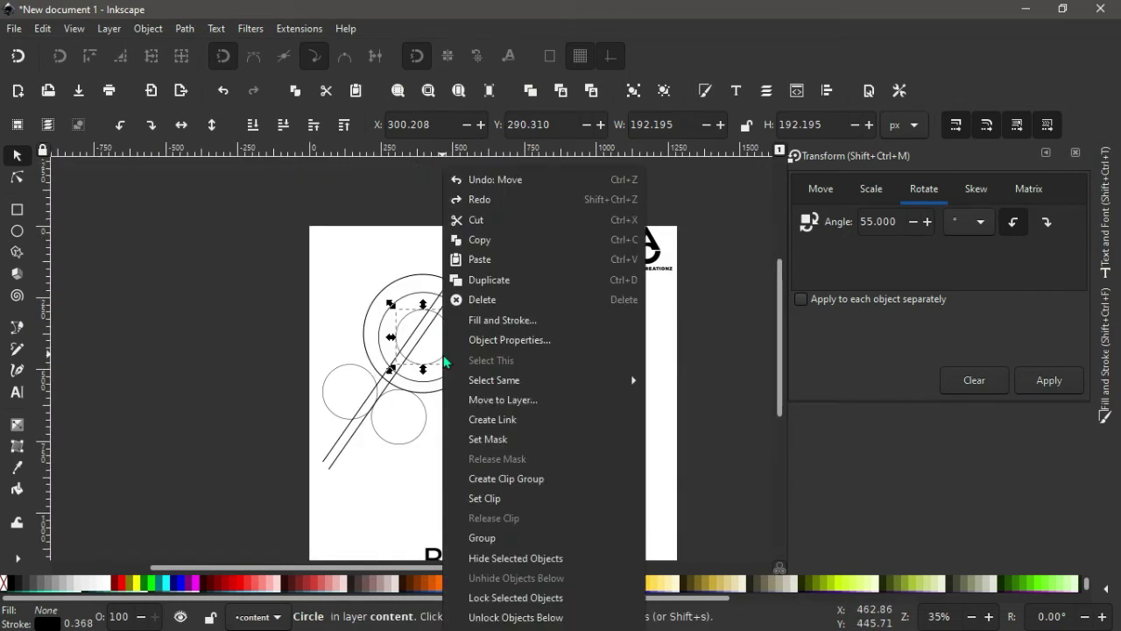
click(483, 278)
drag(457, 374, 446, 375)
scroll(433, 378, up, 3)
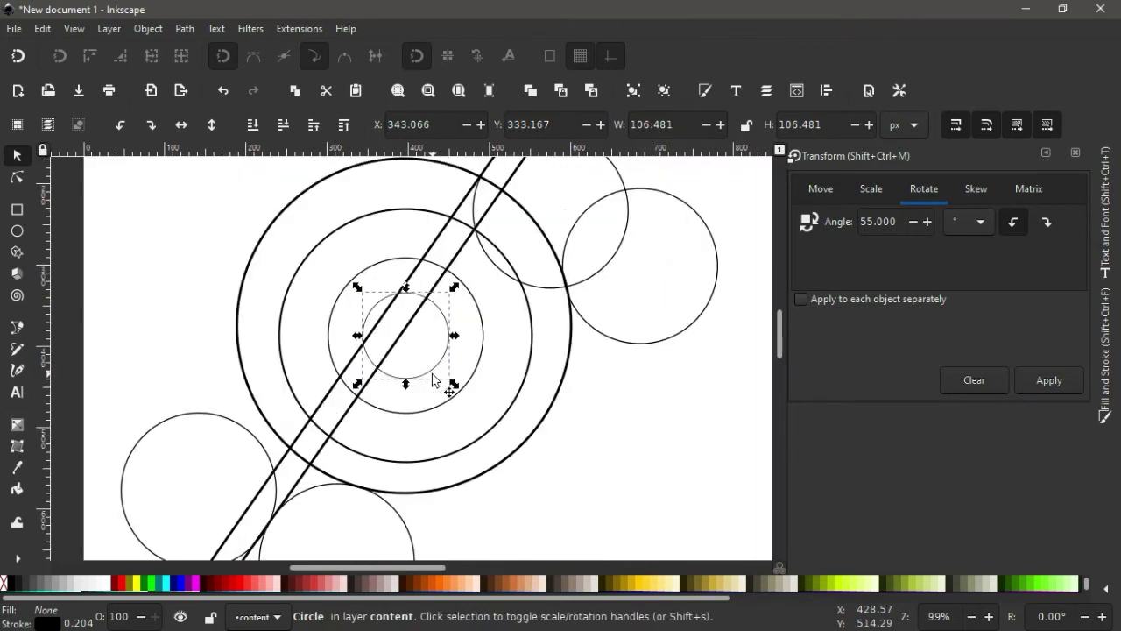
- Move the small circle towards the eye's right side, to about X 423, Y 319 px
drag(440, 361, 507, 346)
scroll(507, 346, down, 2)
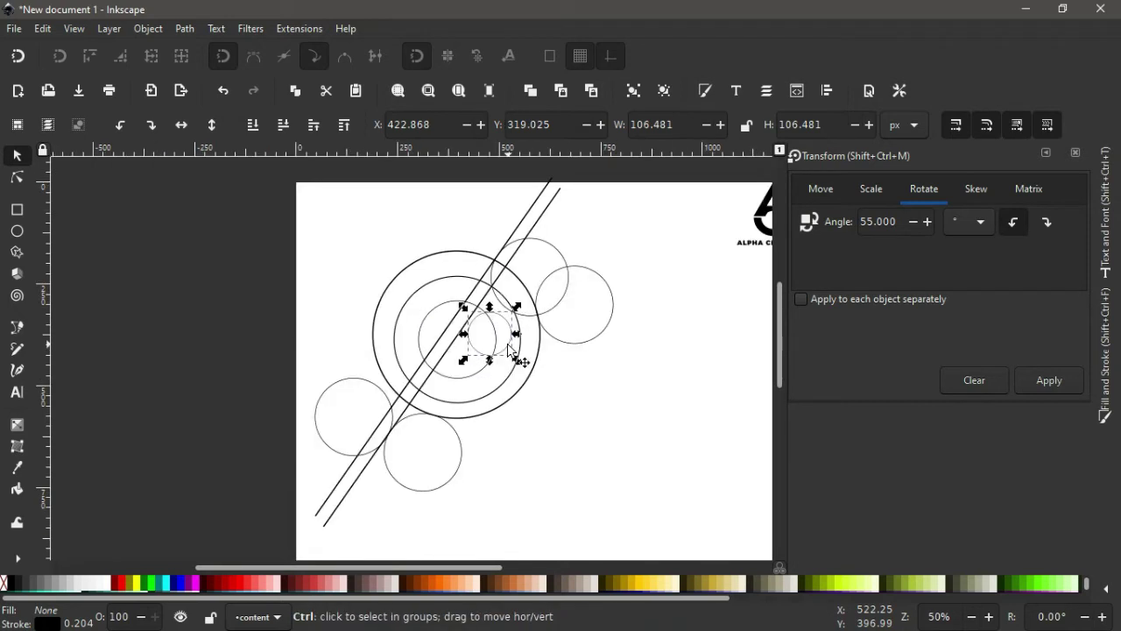
scroll(509, 350, down, 1)
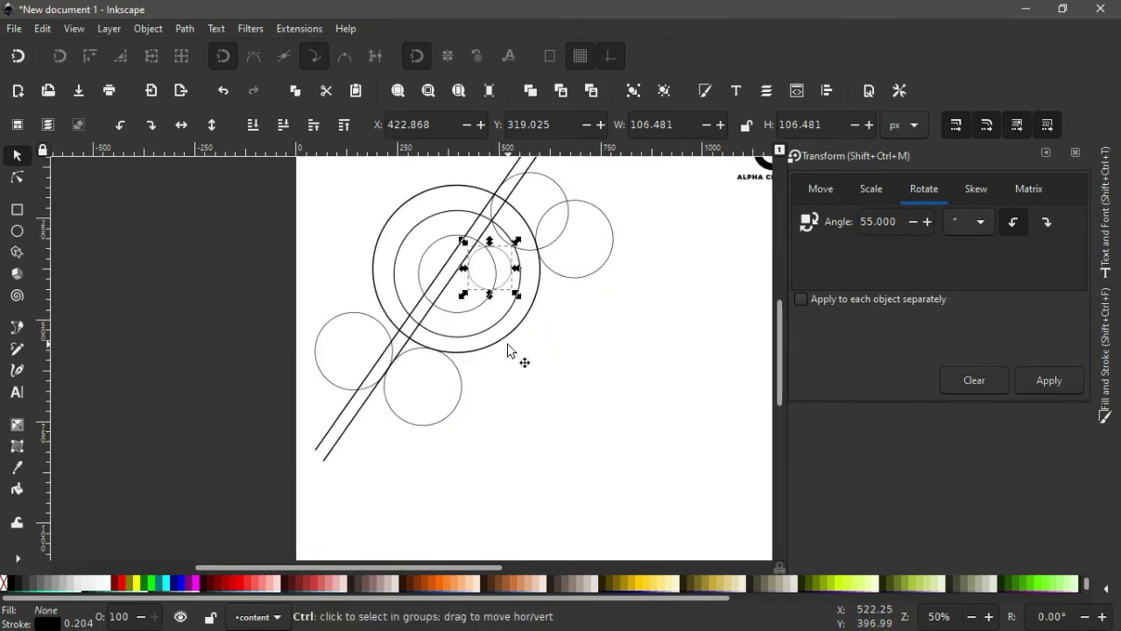
- Select all the construction circles and lines and move them to about X 291, Y 204 px, above the Bird + Eye text
scroll(513, 350, down, 1)
scroll(346, 249, up, 2)
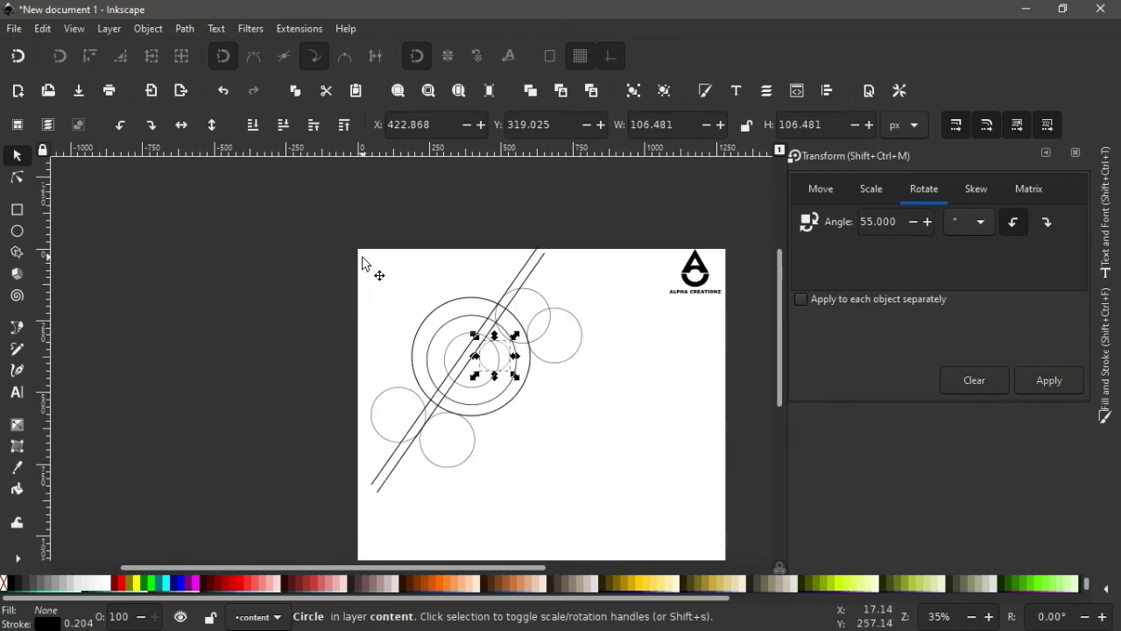
drag(286, 208, 616, 528)
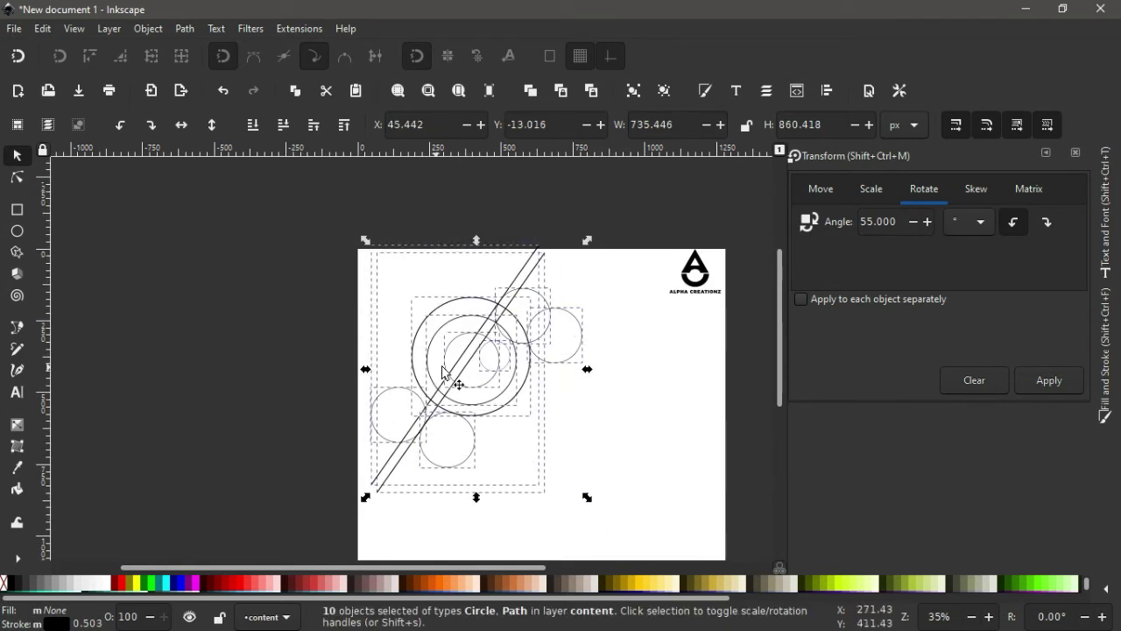
drag(458, 383, 533, 450)
scroll(529, 448, right, 3)
scroll(529, 448, down, 2)
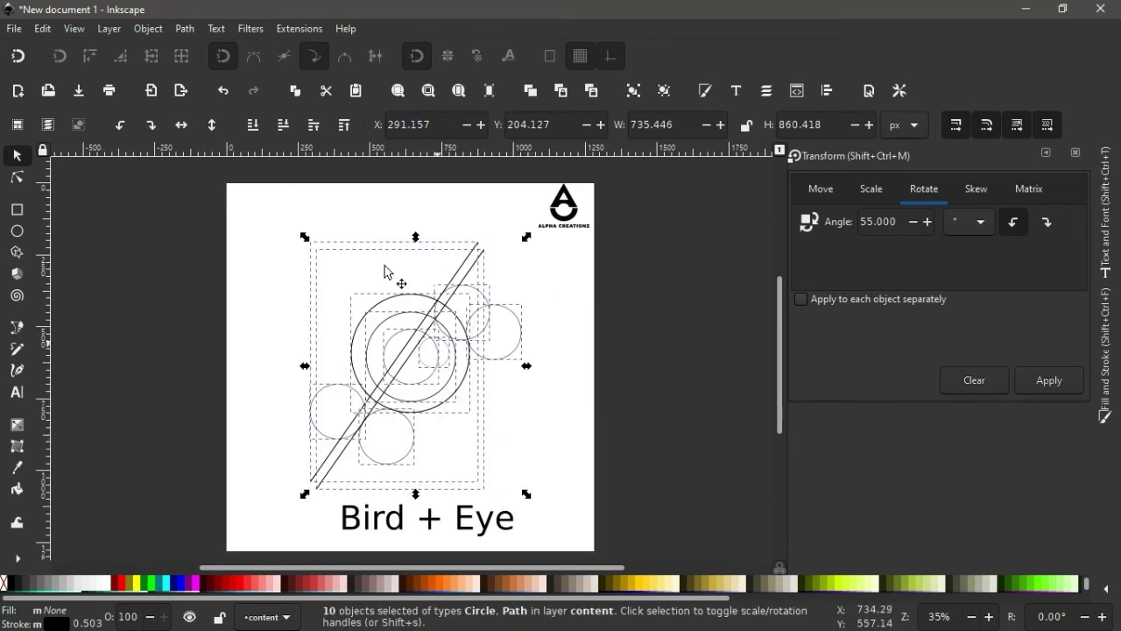
- Combine the selected circles and lines into one path and shift it up to about X 286, Y 176 px
click(186, 29)
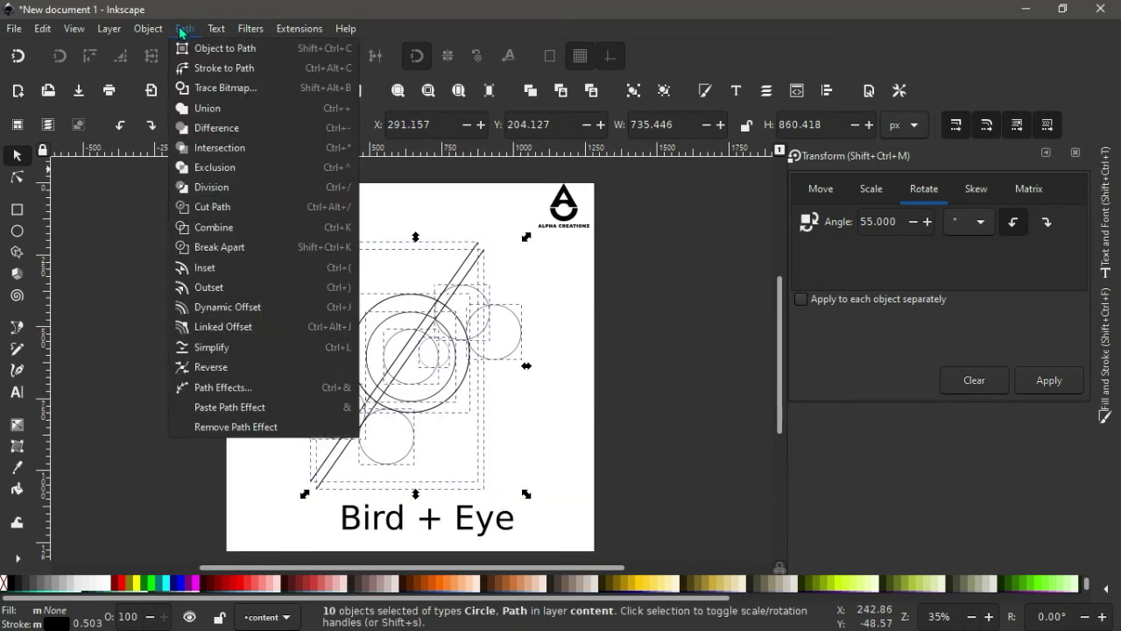
click(211, 237)
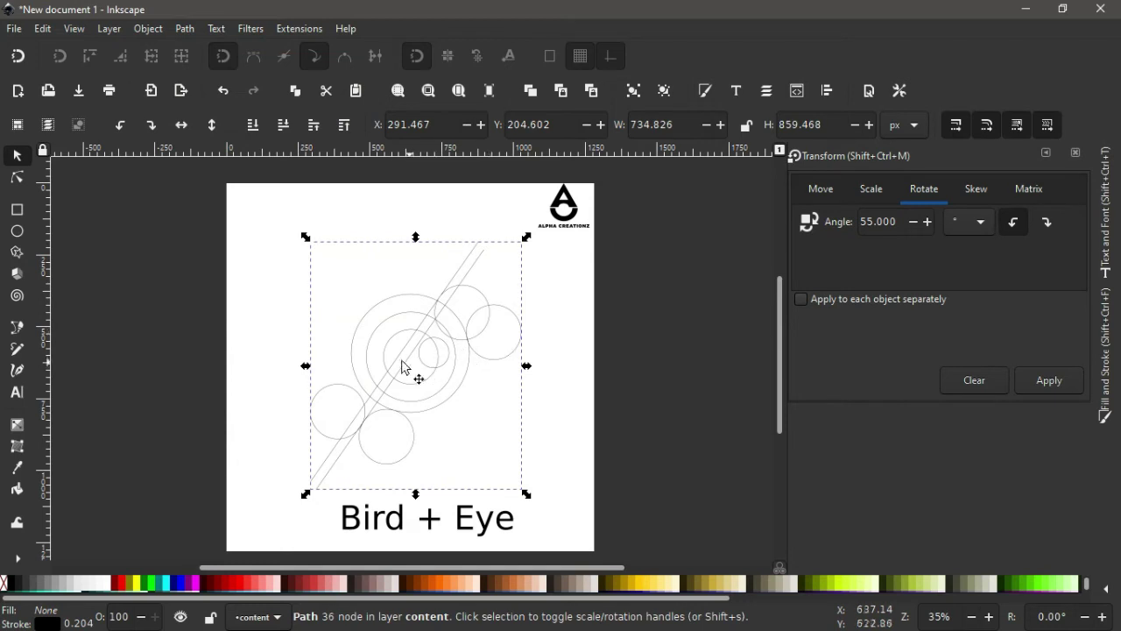
drag(408, 351, 403, 339)
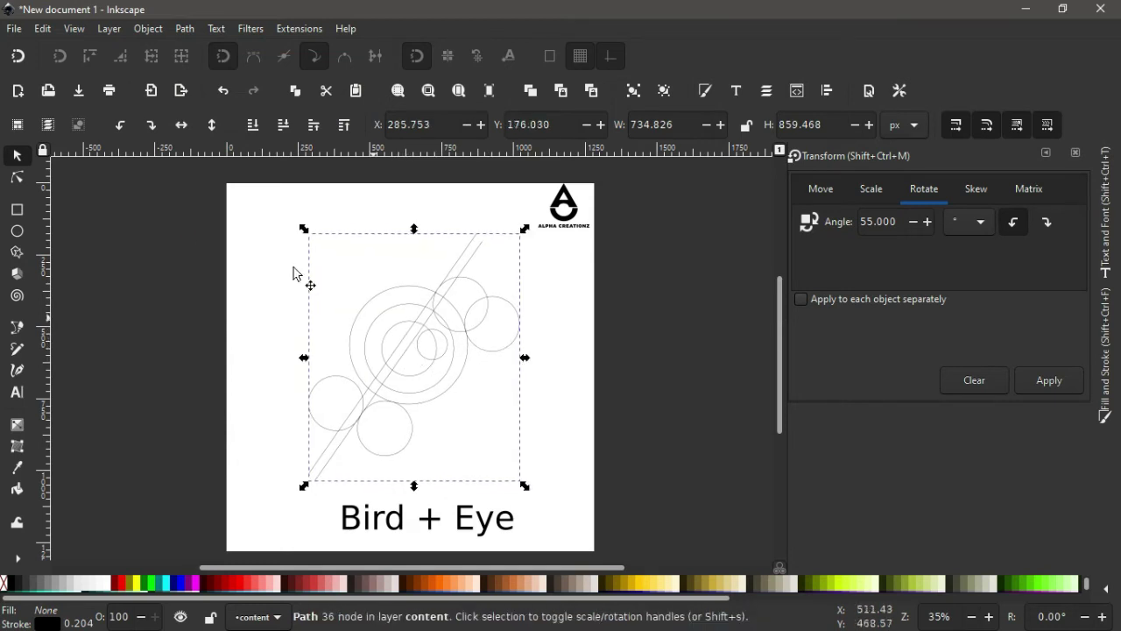
- Draw a rectangle about 883 × 966 px around the whole construction and fill it with dark grey
click(18, 211)
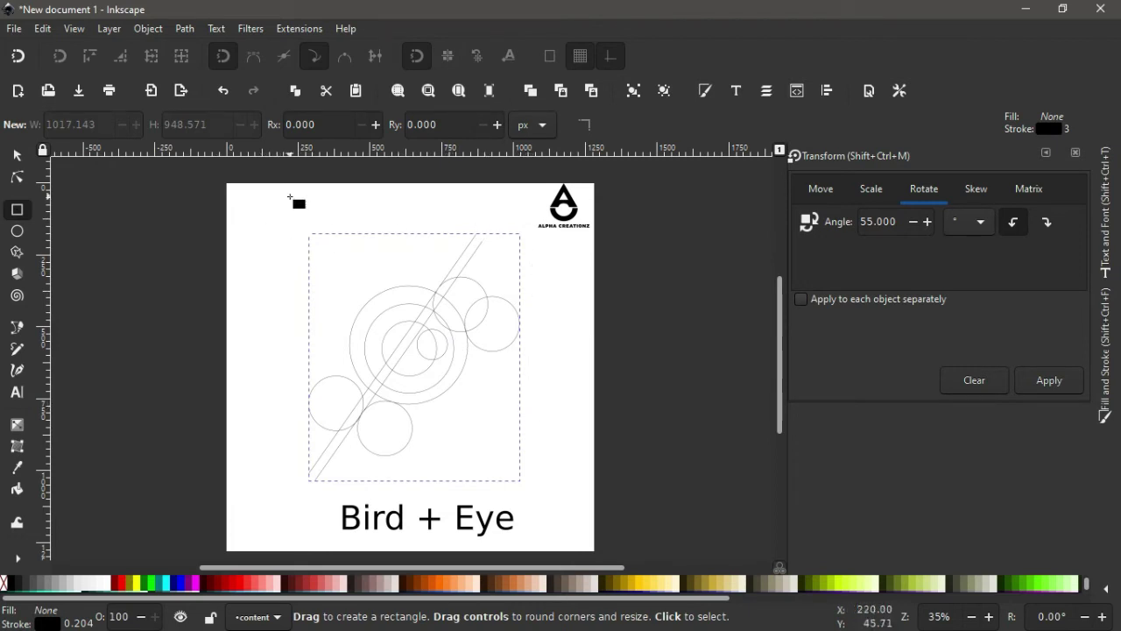
drag(277, 219, 530, 496)
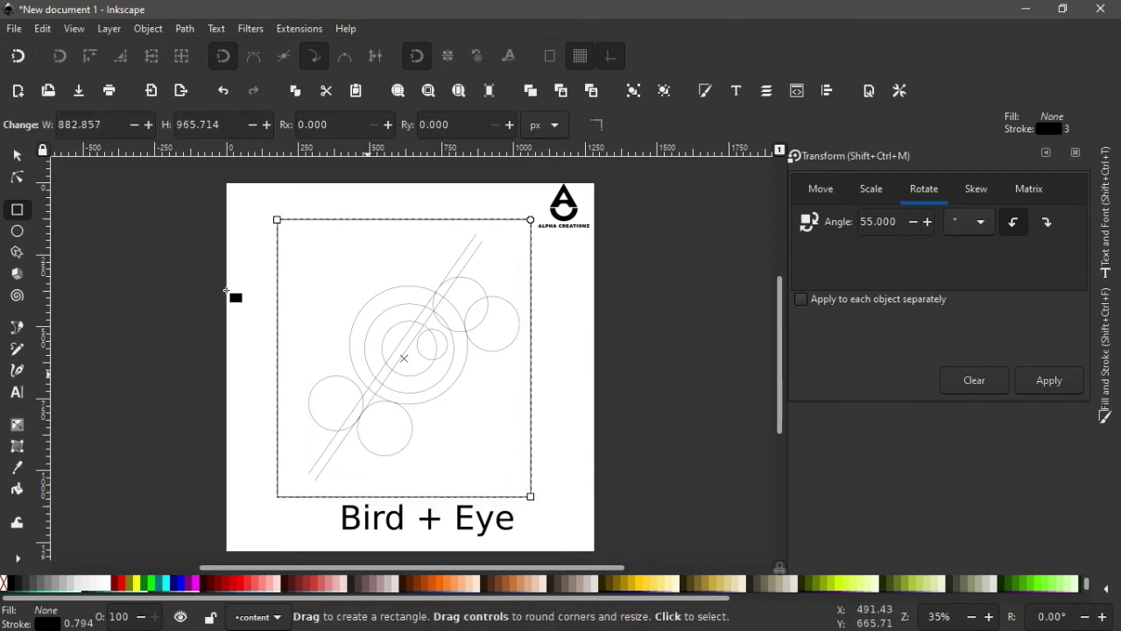
click(19, 156)
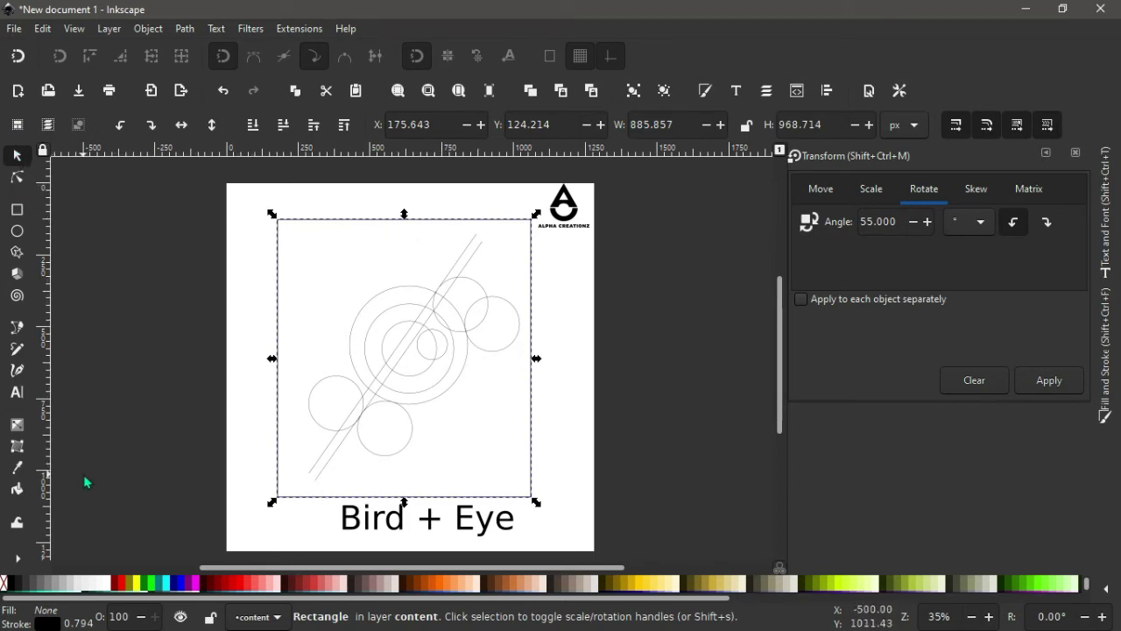
click(26, 585)
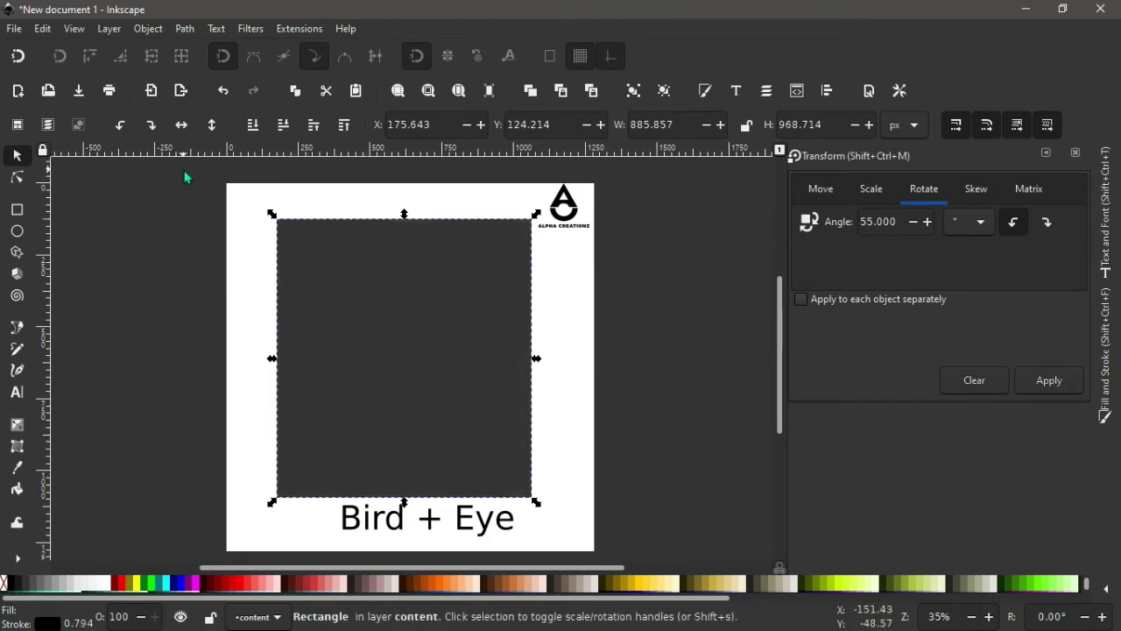
- Lower the grey rectangle behind the combined path and split it along the path's outlines with Division
click(283, 125)
shift+click(427, 304)
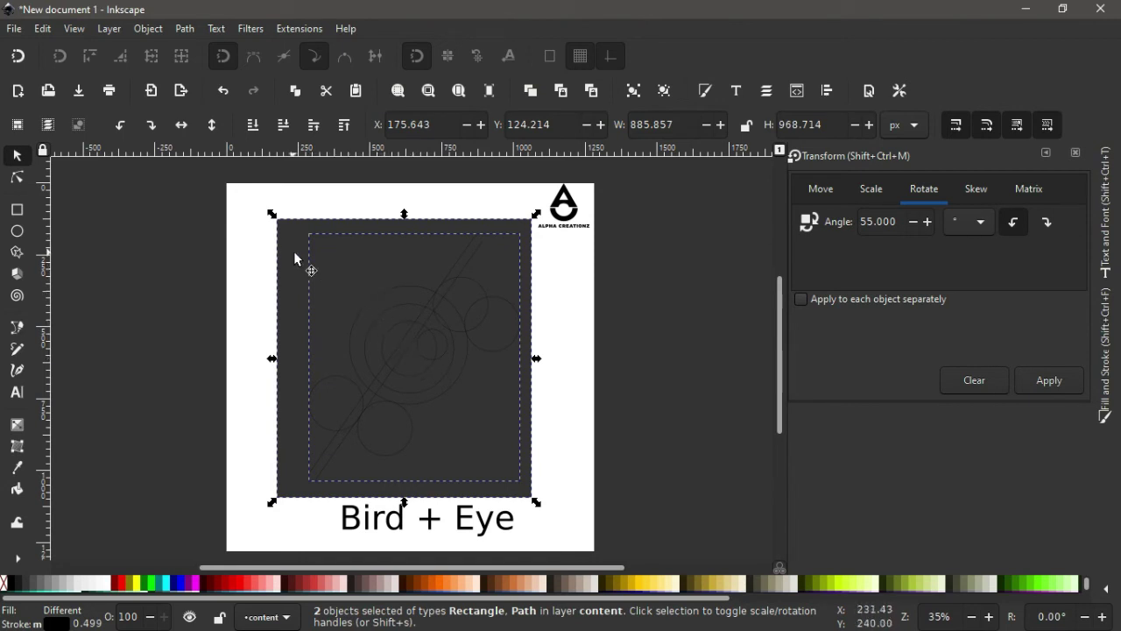
click(185, 29)
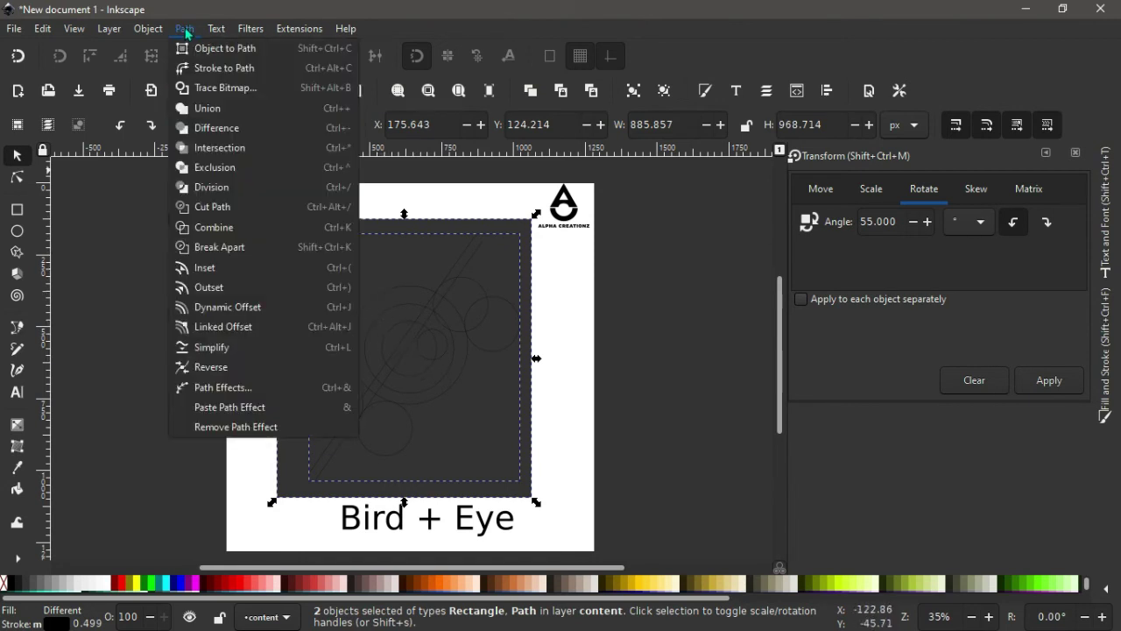
click(213, 187)
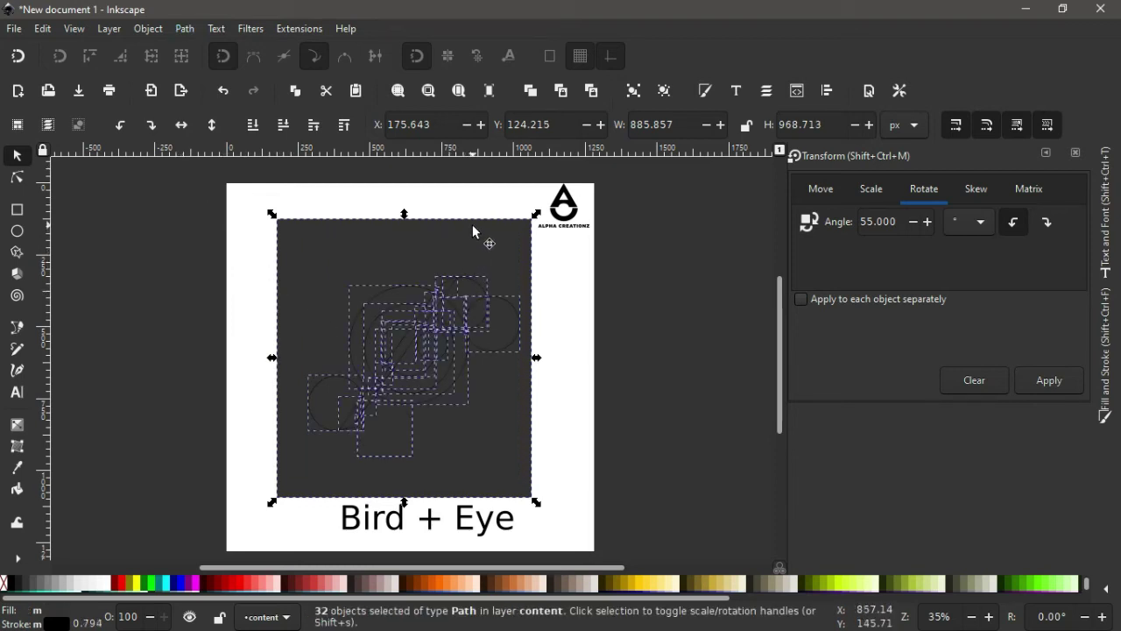
- Delete the rectangle piece surrounding the circles, keeping only the divided logo segments
click(130, 235)
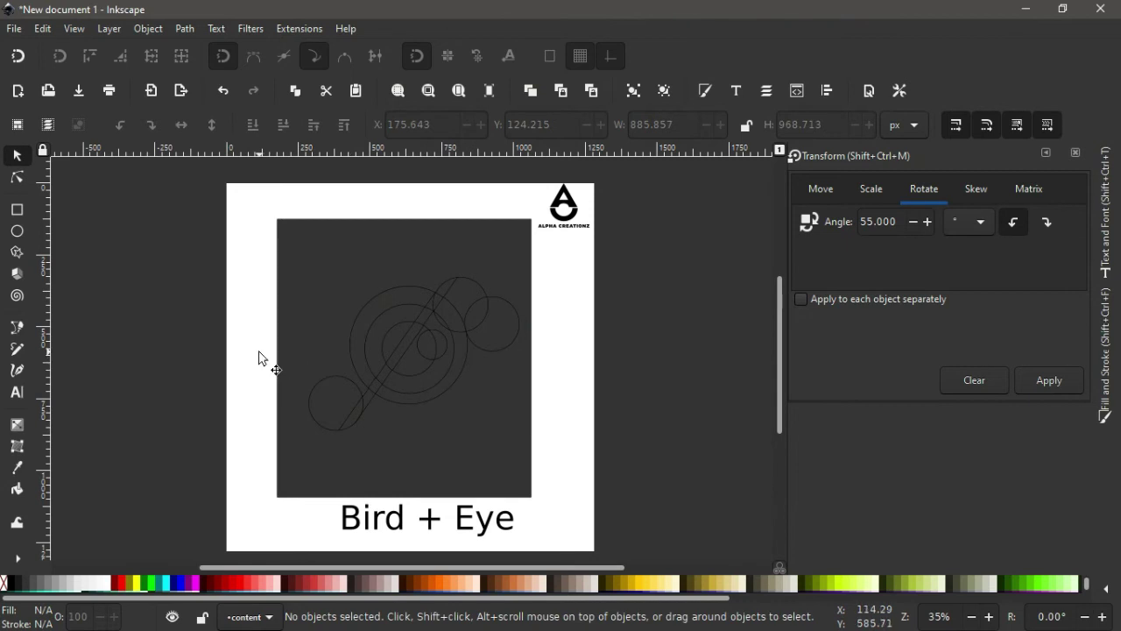
click(298, 268)
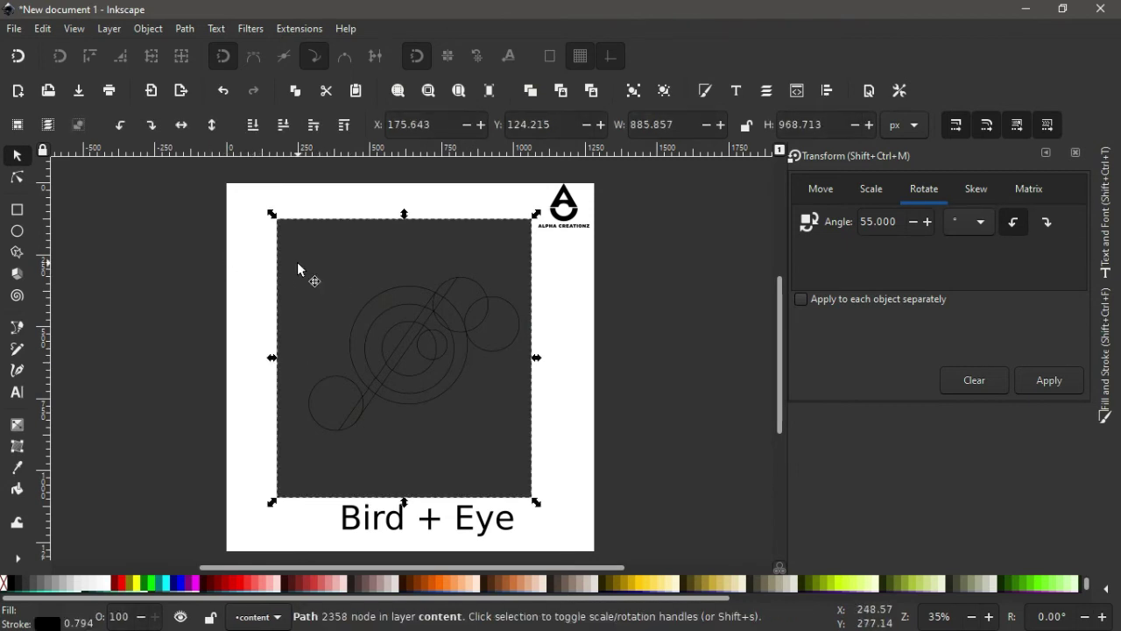
key(Delete)
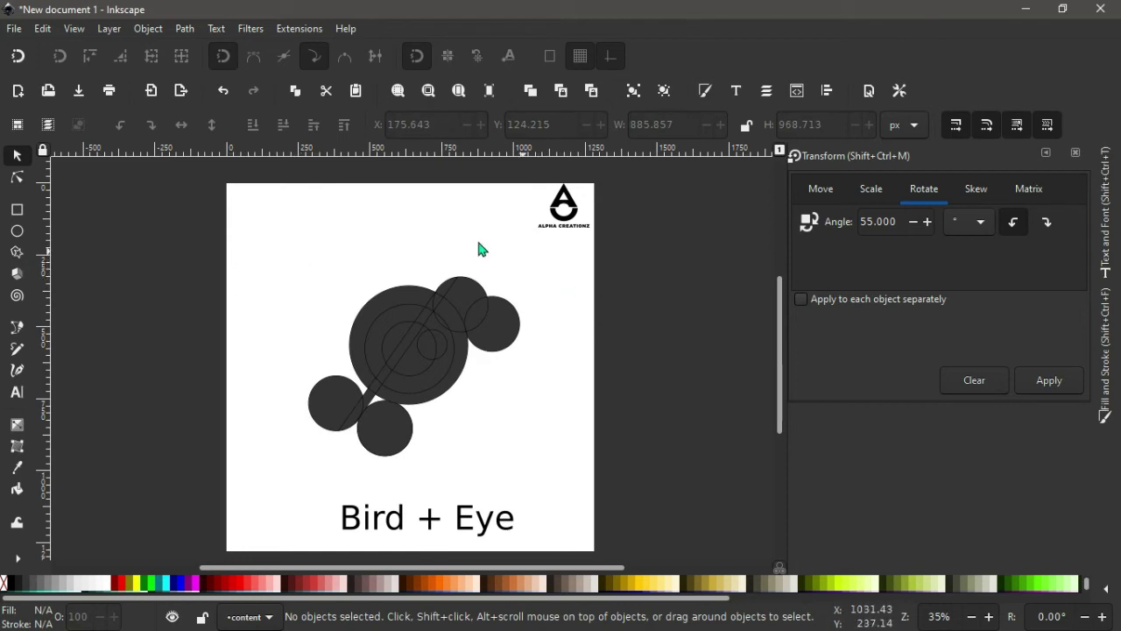
- Give all the remaining logo segments a white stroke and deselect them
drag(184, 223, 546, 484)
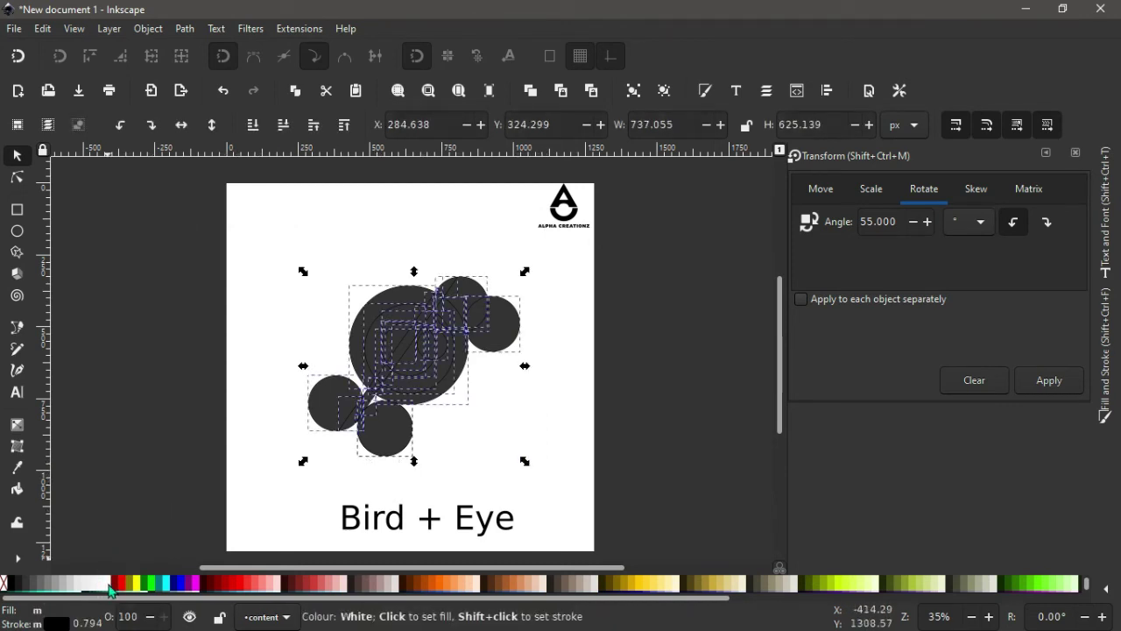
shift+click(108, 589)
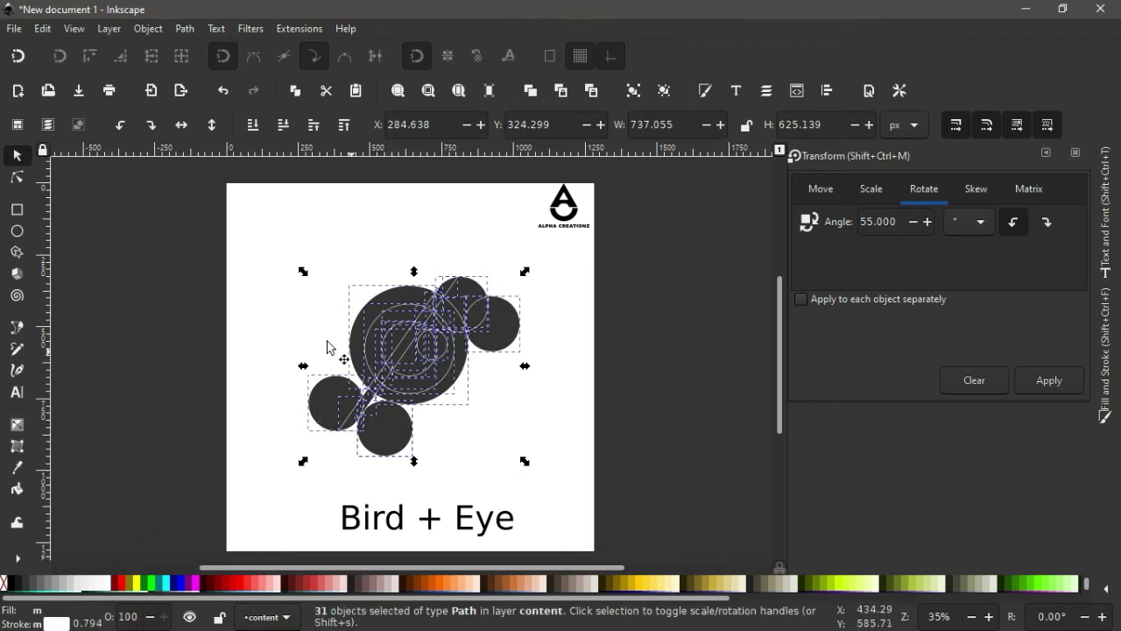
click(249, 243)
click(701, 324)
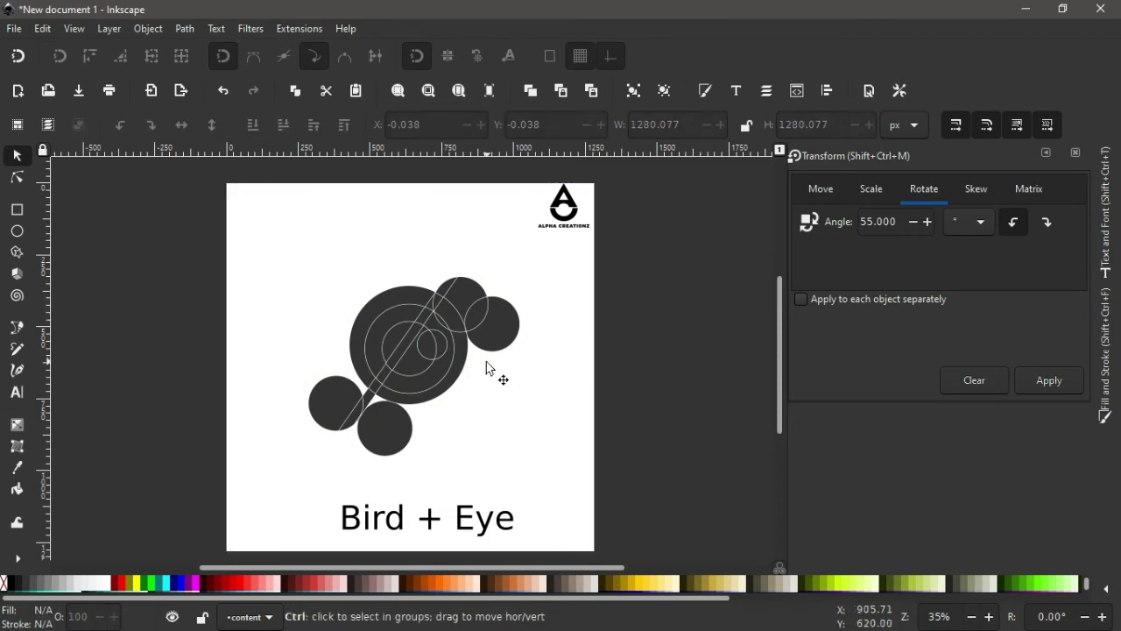
- Delete the outer circle at the bird's head and the leftover piece beside it to carve the curve under the beak
ctrl+scroll(486, 366, up, 1)
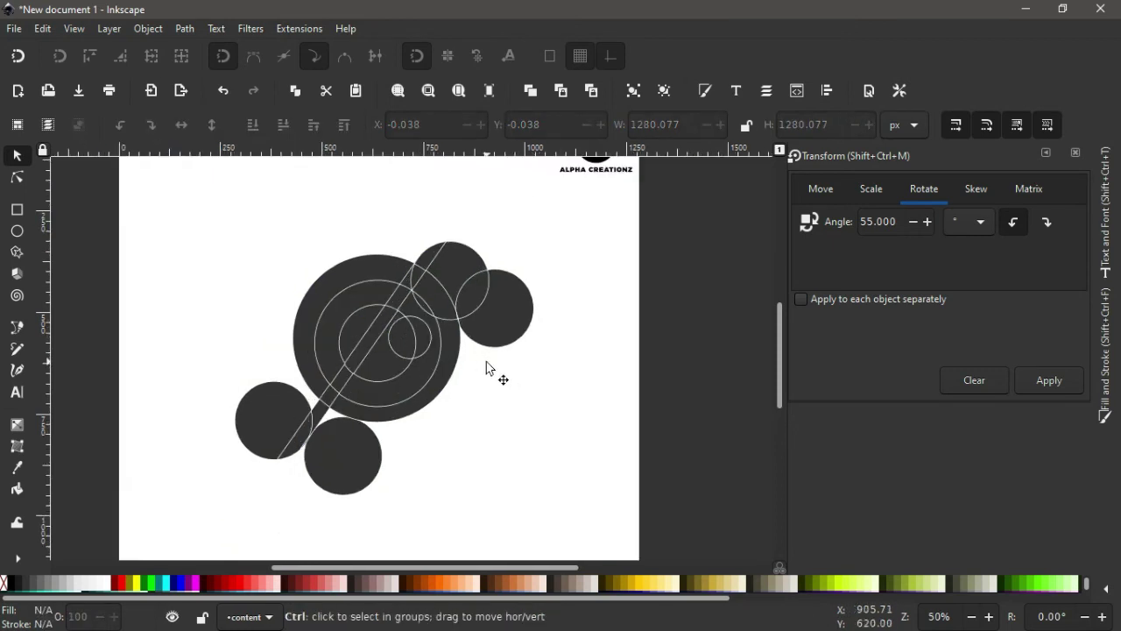
ctrl+scroll(486, 362, up, 1)
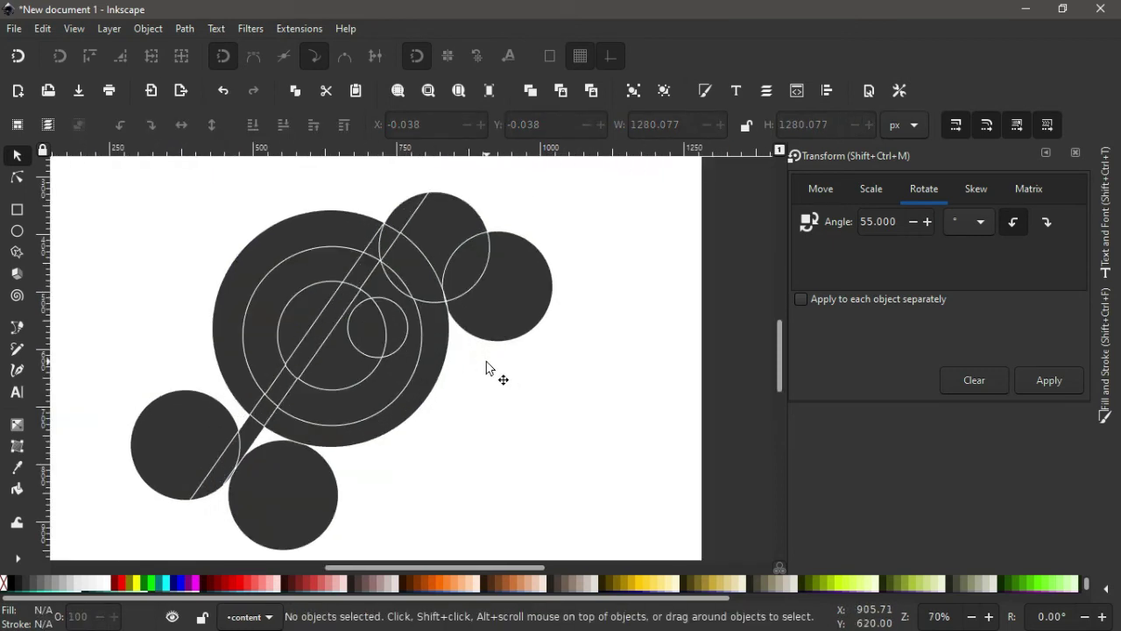
shift+scroll(487, 366, left, 2)
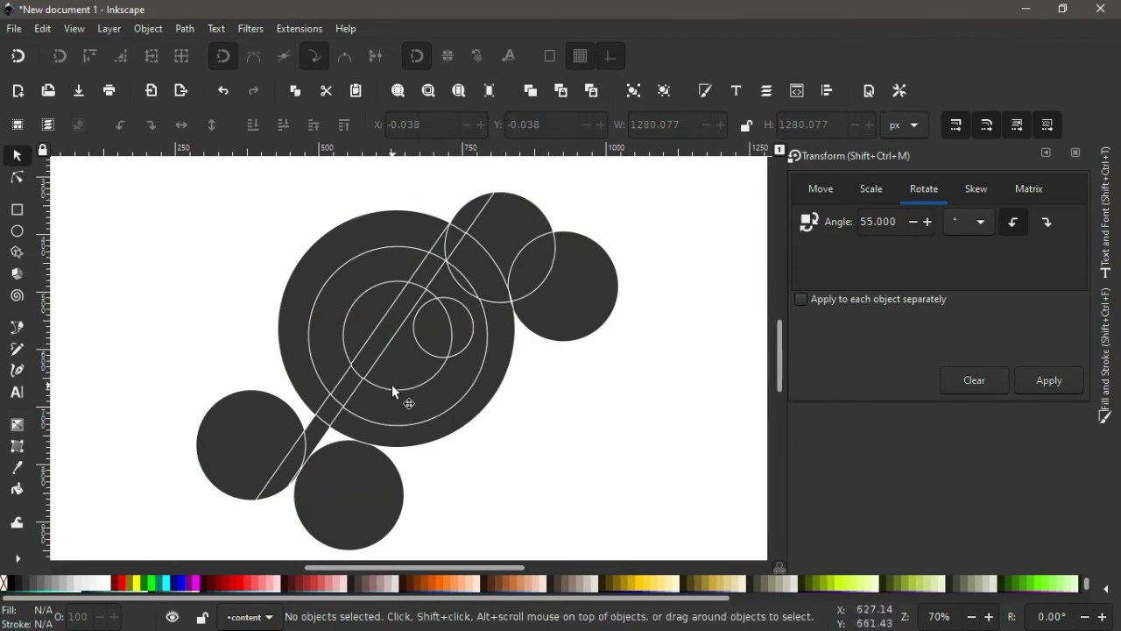
scroll(394, 391, down, 2)
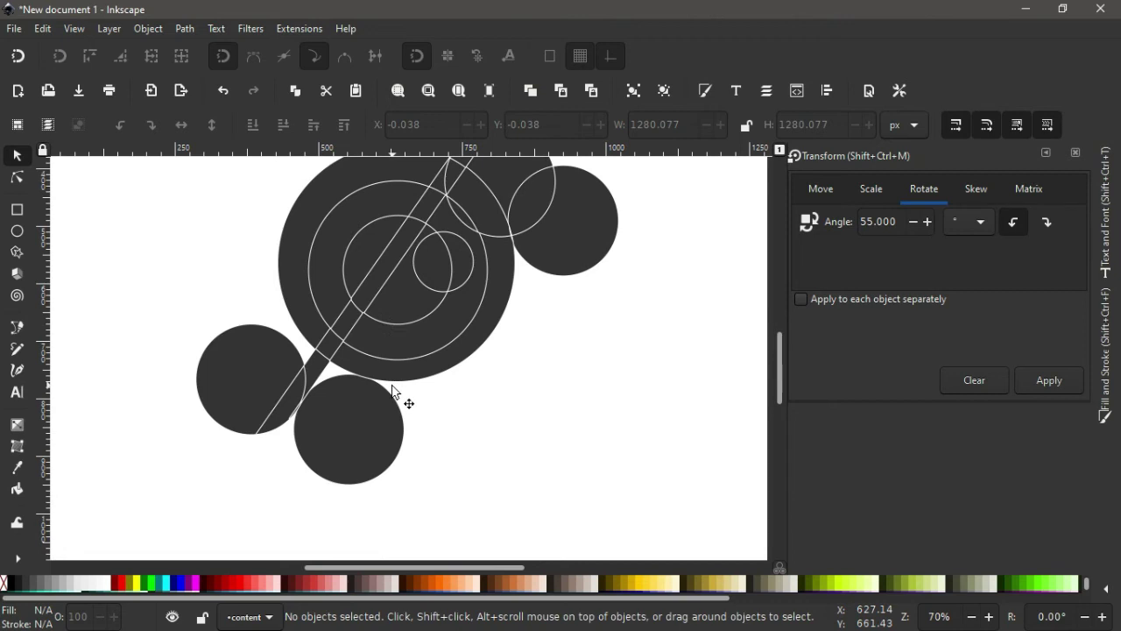
scroll(394, 391, up, 2)
click(569, 317)
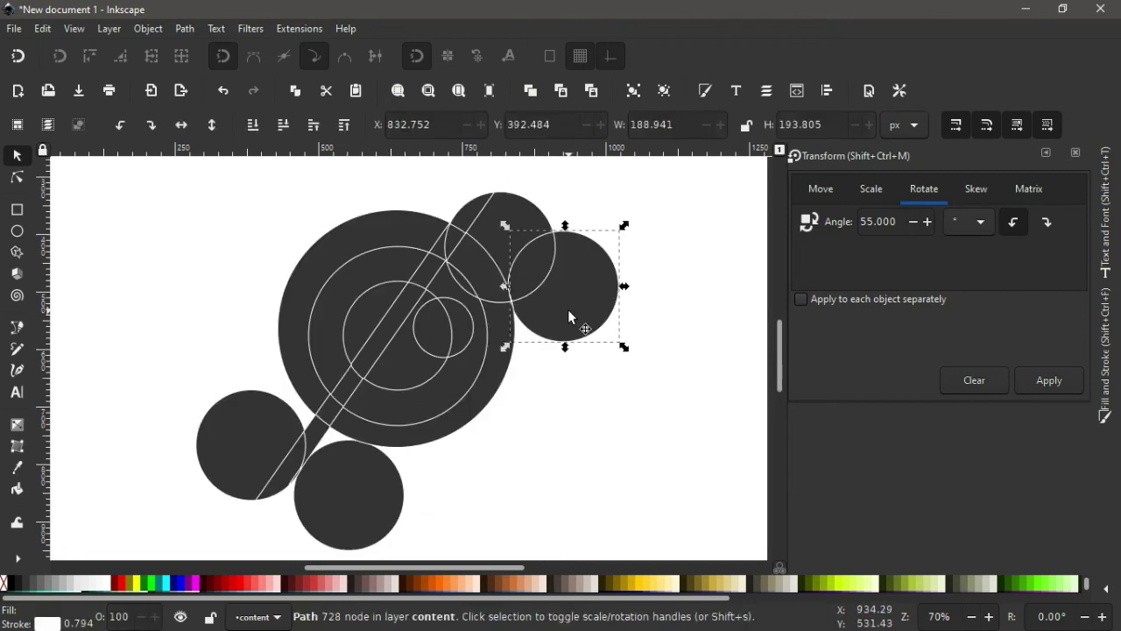
key(Delete)
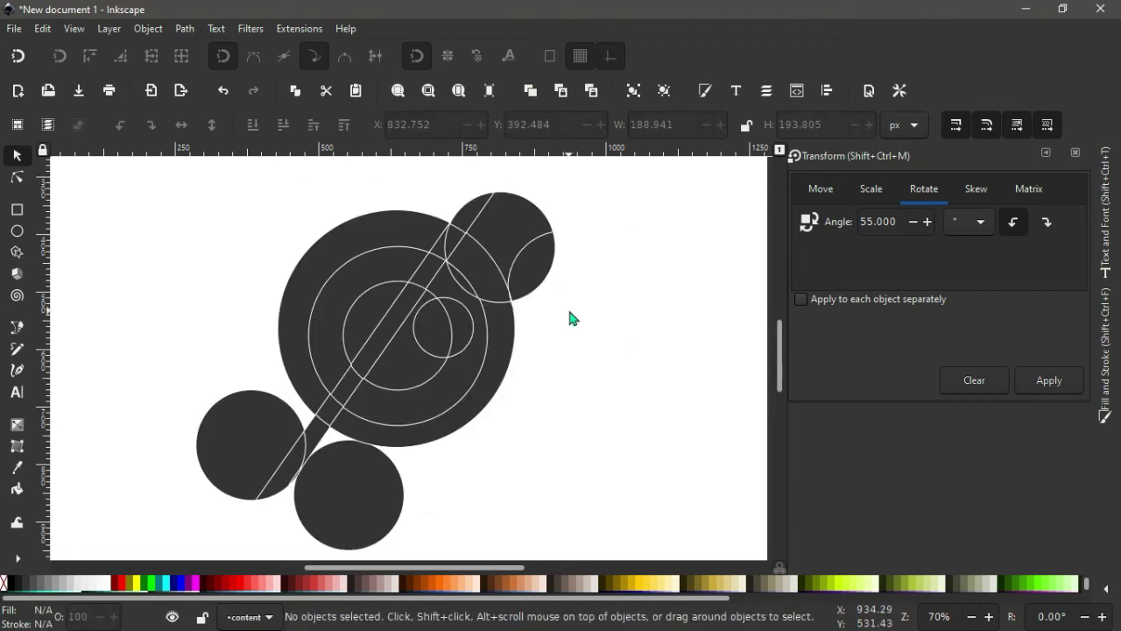
click(540, 275)
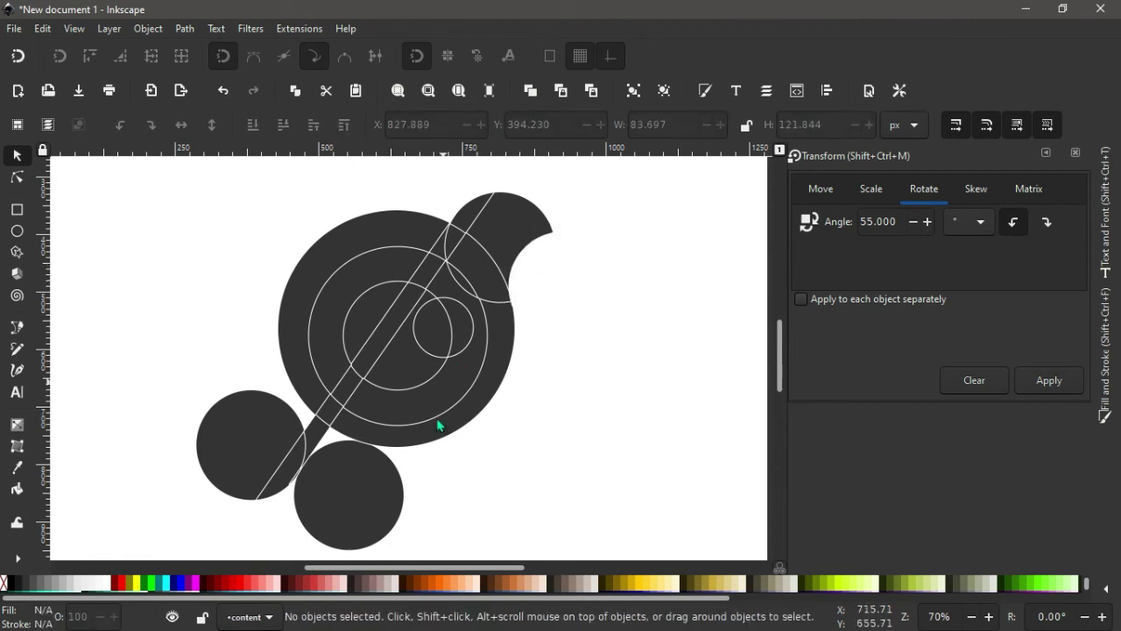
- Delete the three concentric circle segments above the diagonal band so the bird's back becomes a straight edge
click(337, 248)
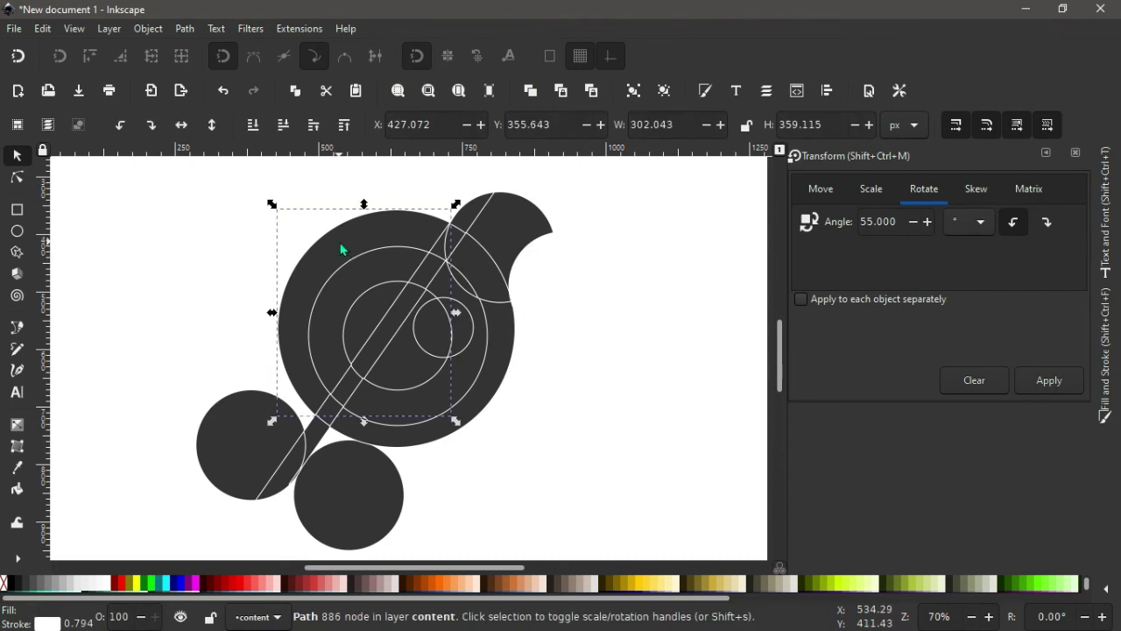
key(Delete)
click(351, 286)
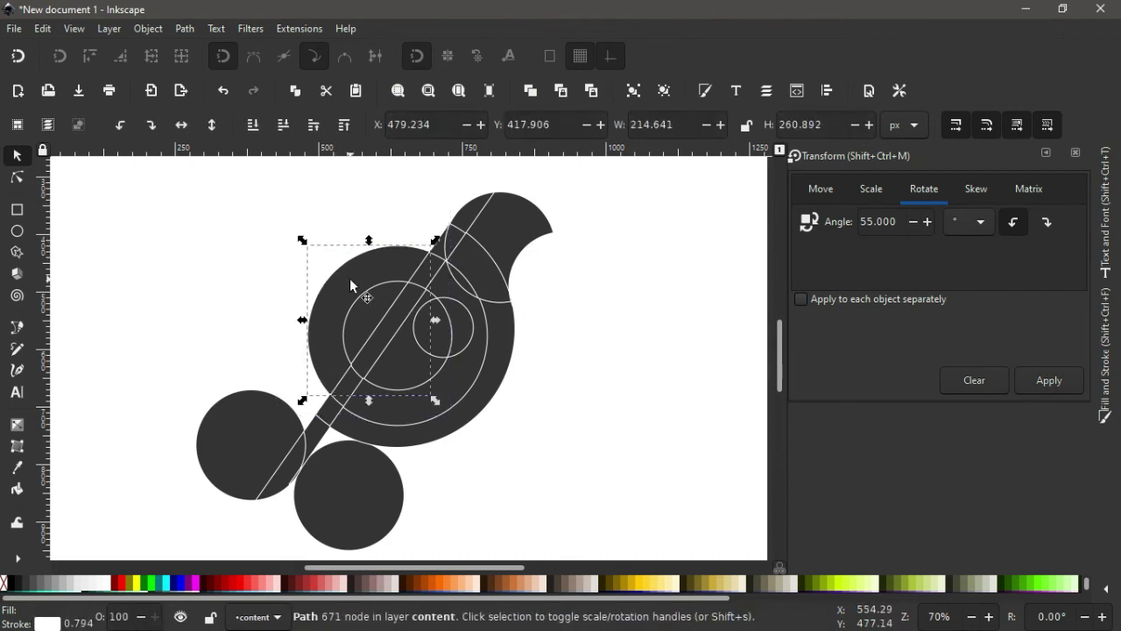
key(Delete)
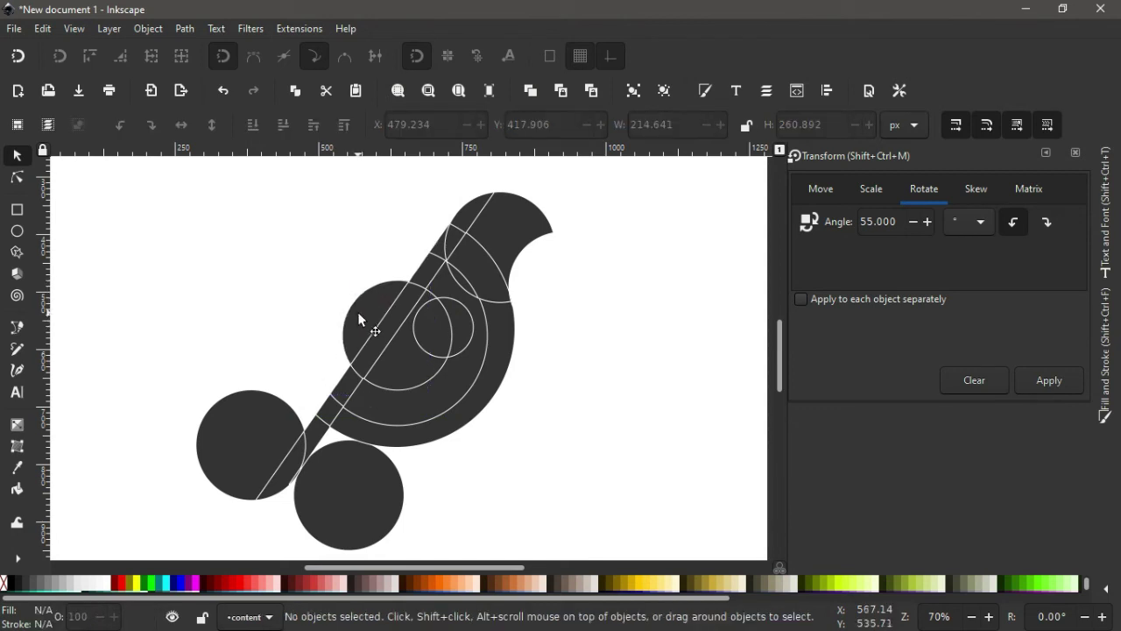
click(359, 319)
key(Delete)
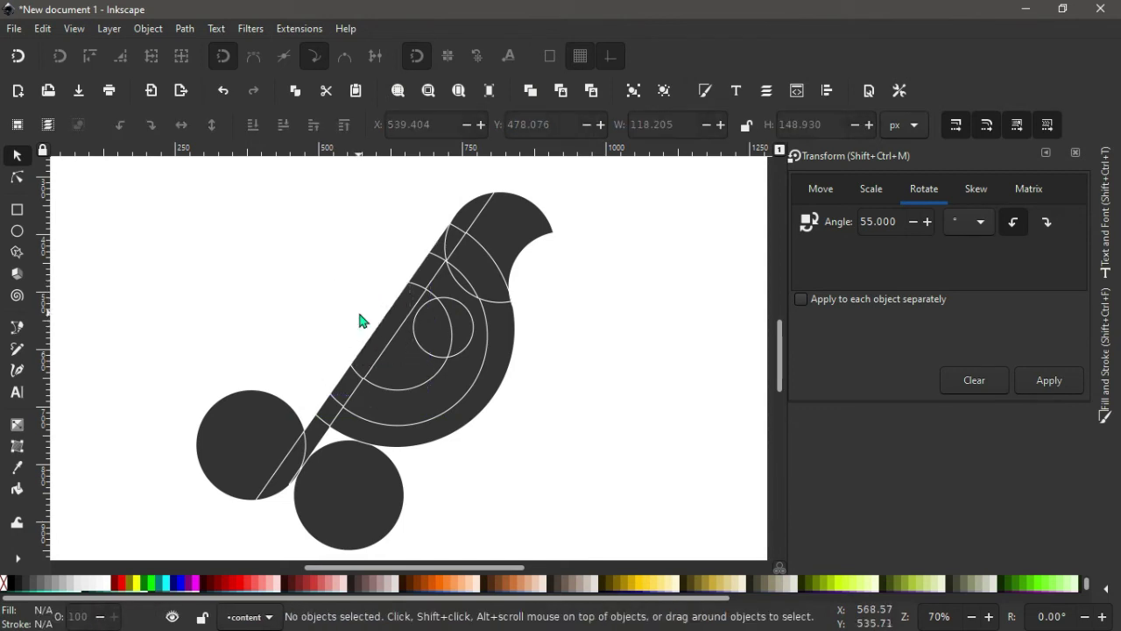
- Delete the two circles on either side of the tail, keeping only the pointed tail segments
click(443, 397)
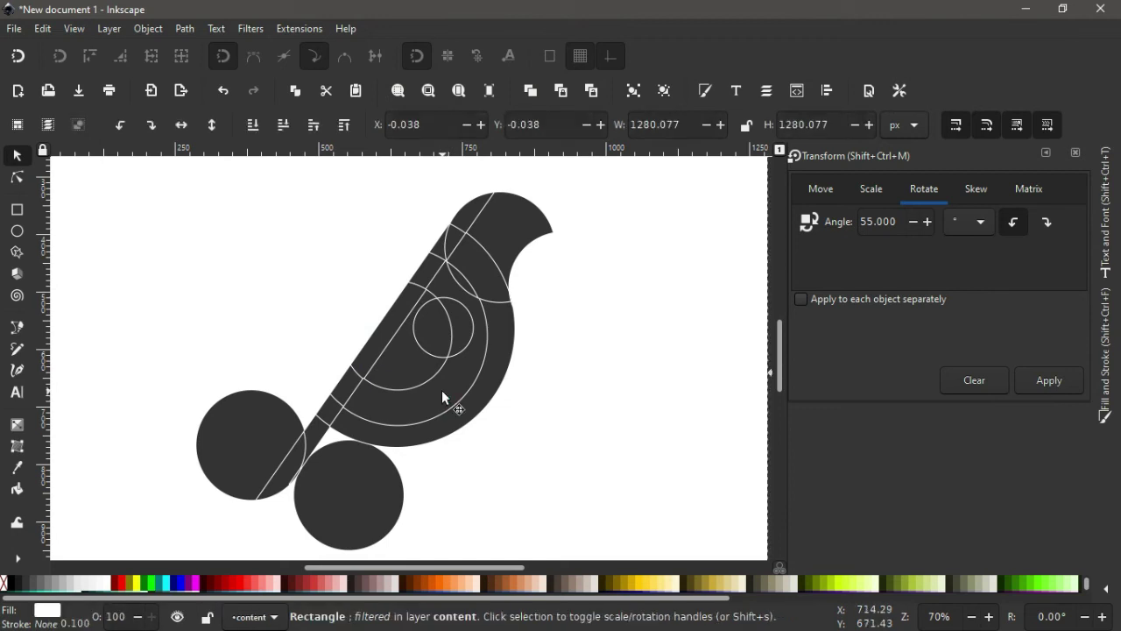
click(346, 520)
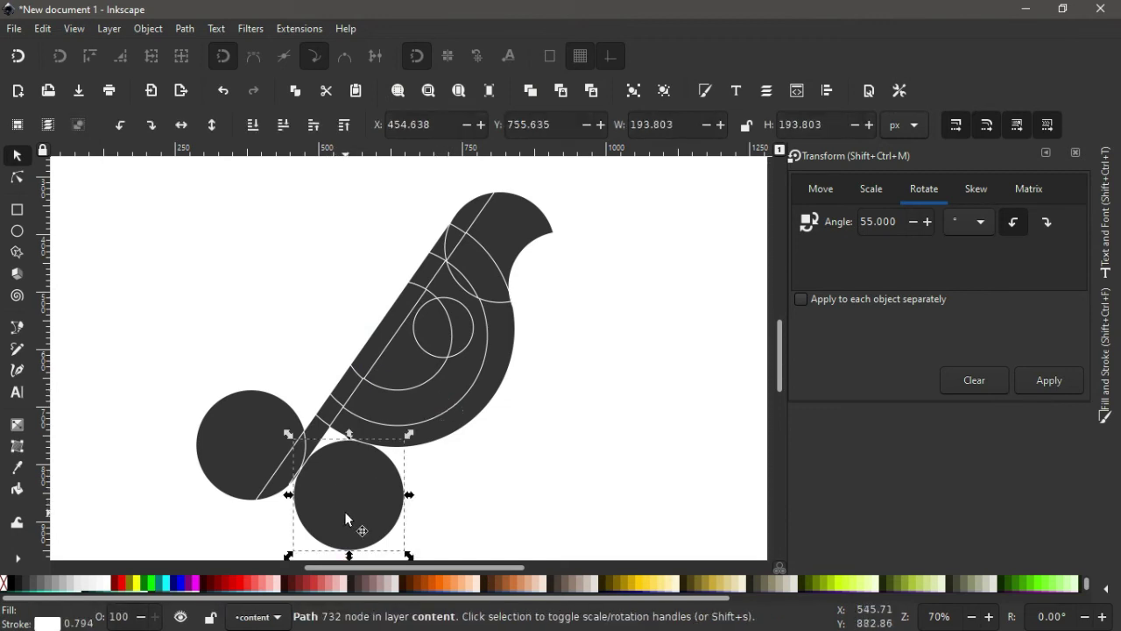
key(Escape)
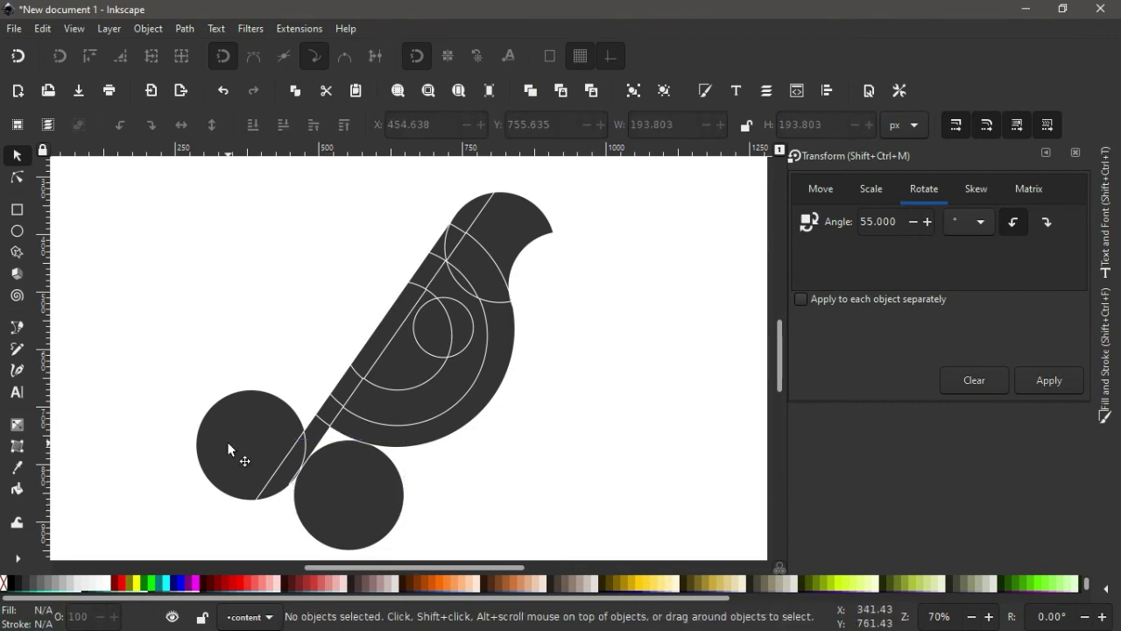
click(227, 444)
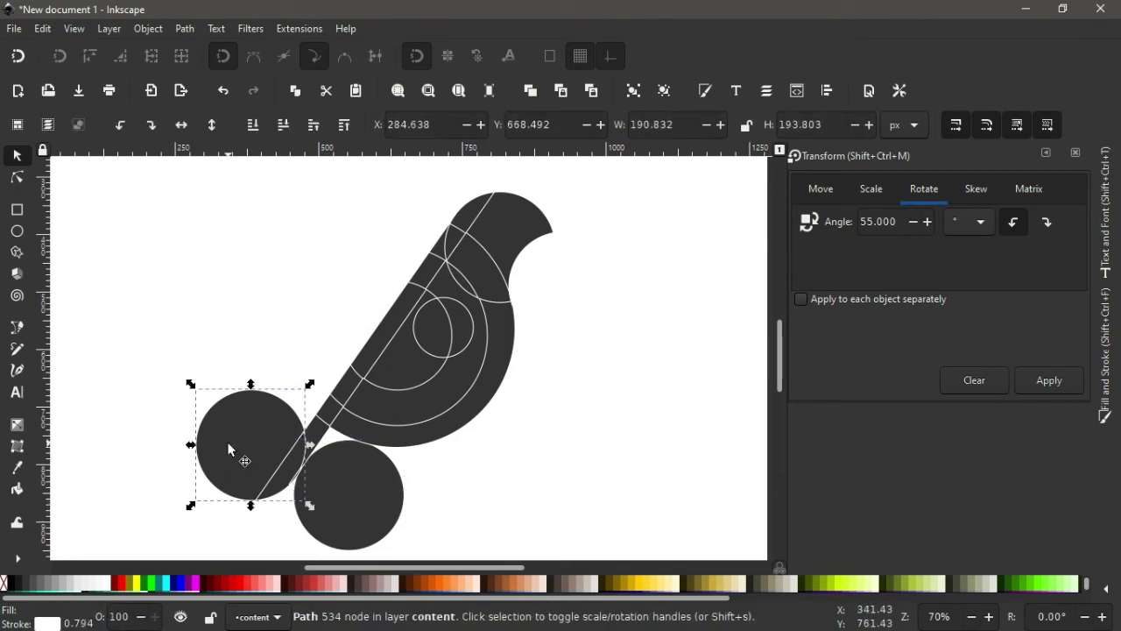
key(Delete)
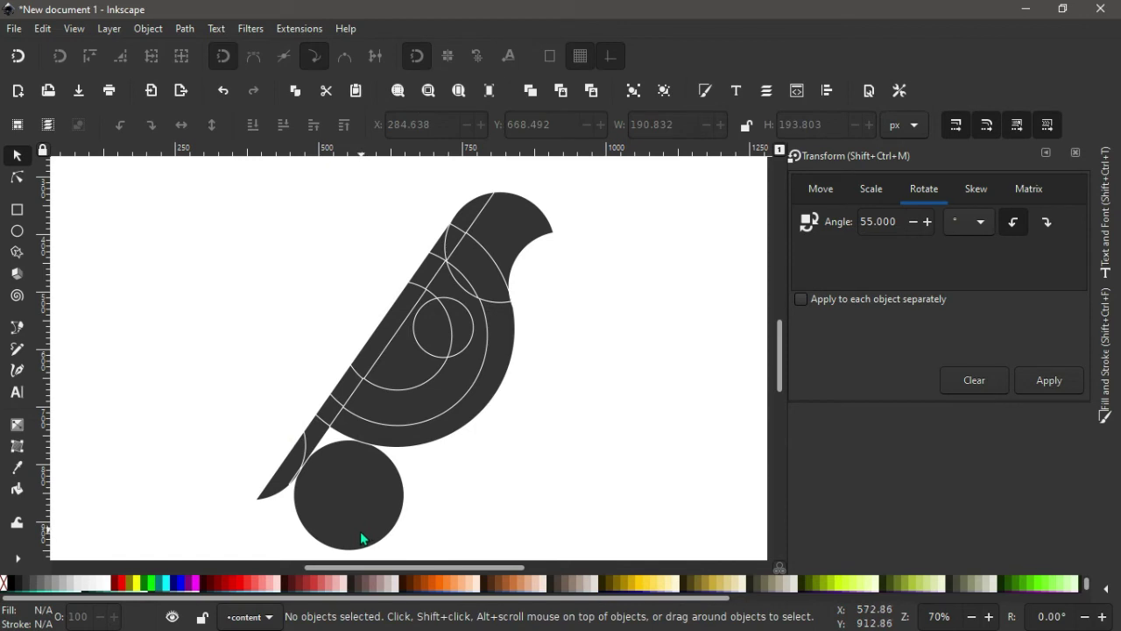
key(Delete)
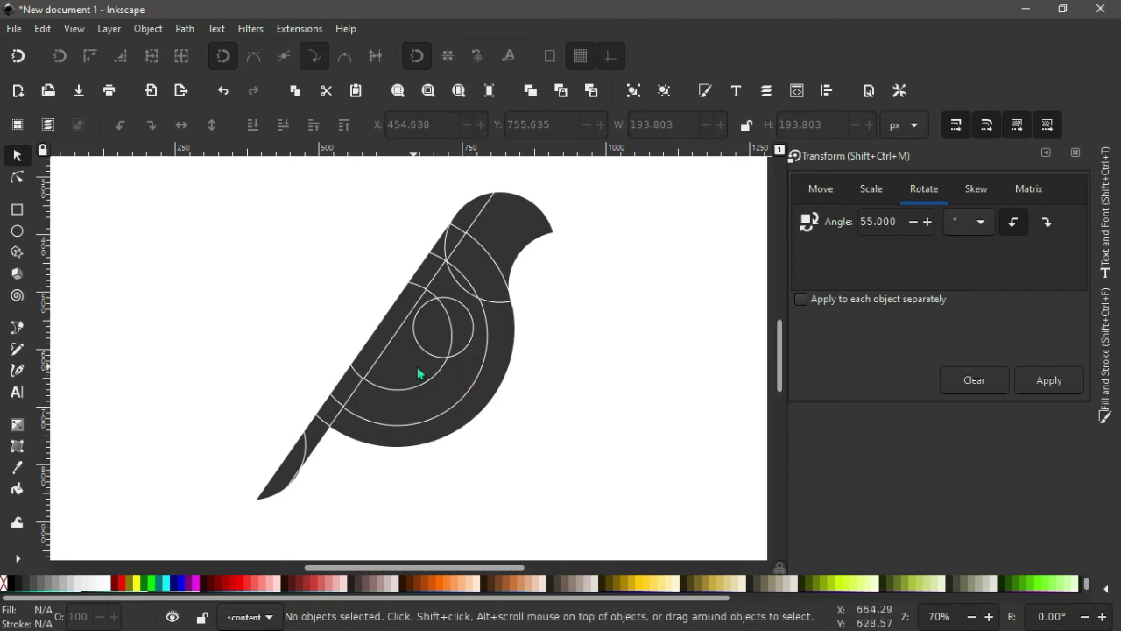
- Delete both pieces of the small inner circle to leave a round highlight in the eye
click(459, 325)
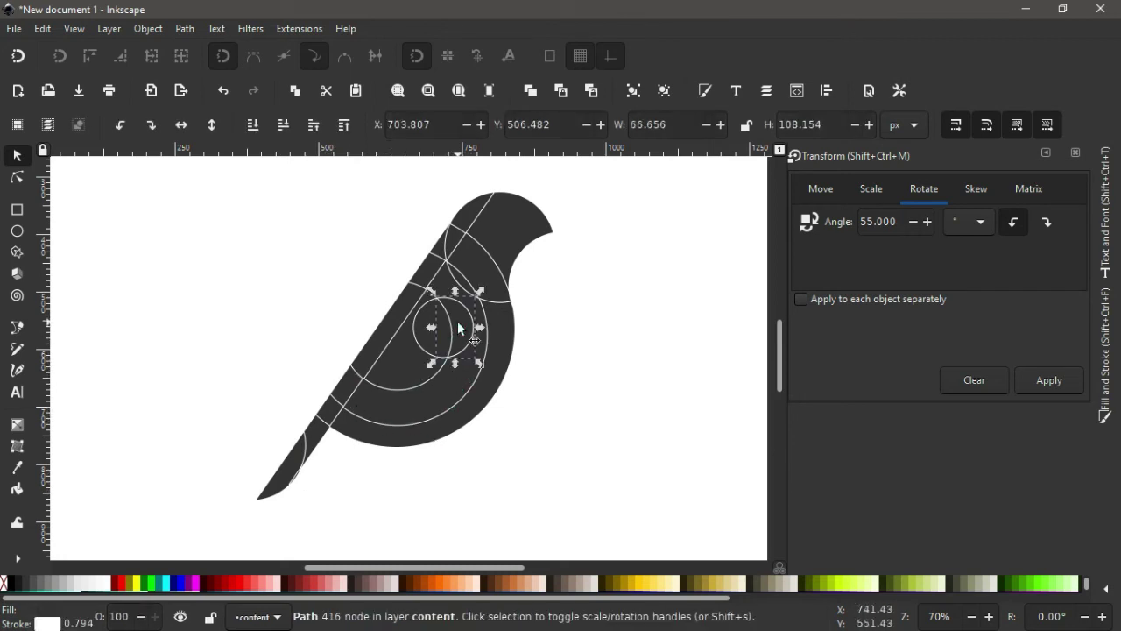
key(Delete)
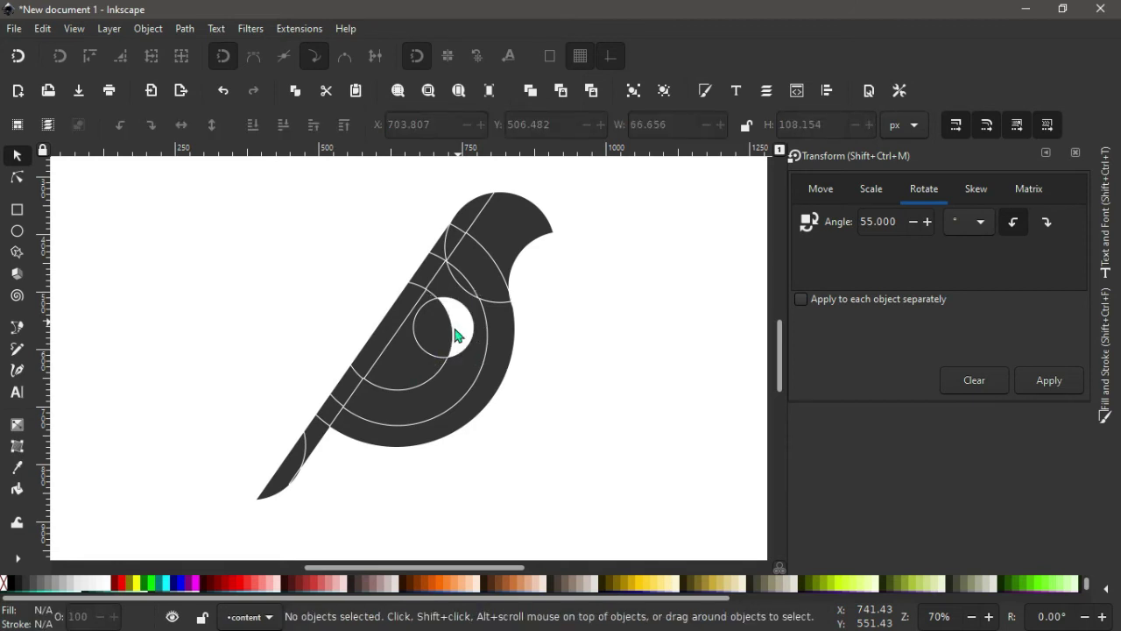
click(431, 337)
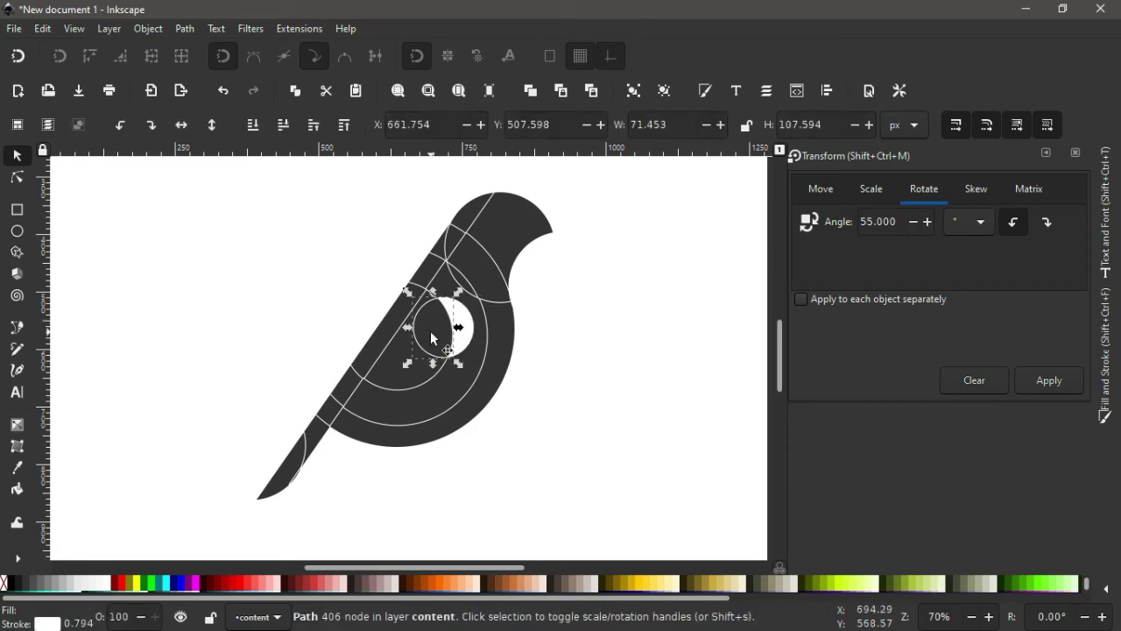
key(Delete)
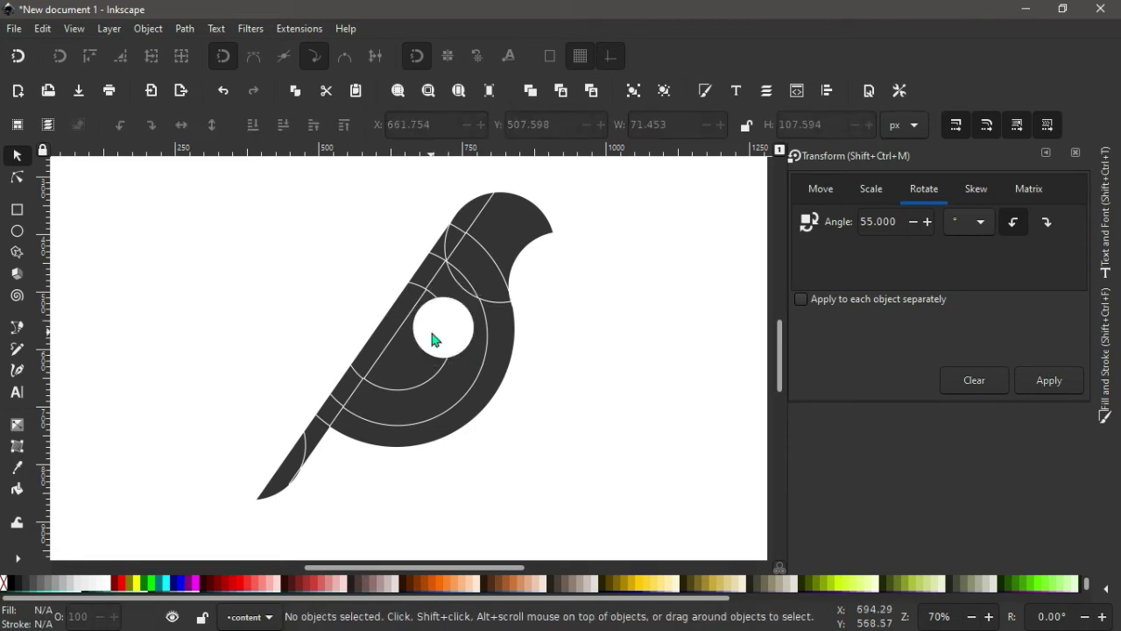
- Delete the white background rectangle and the ring segment between the inner and middle circles around the eye
click(393, 412)
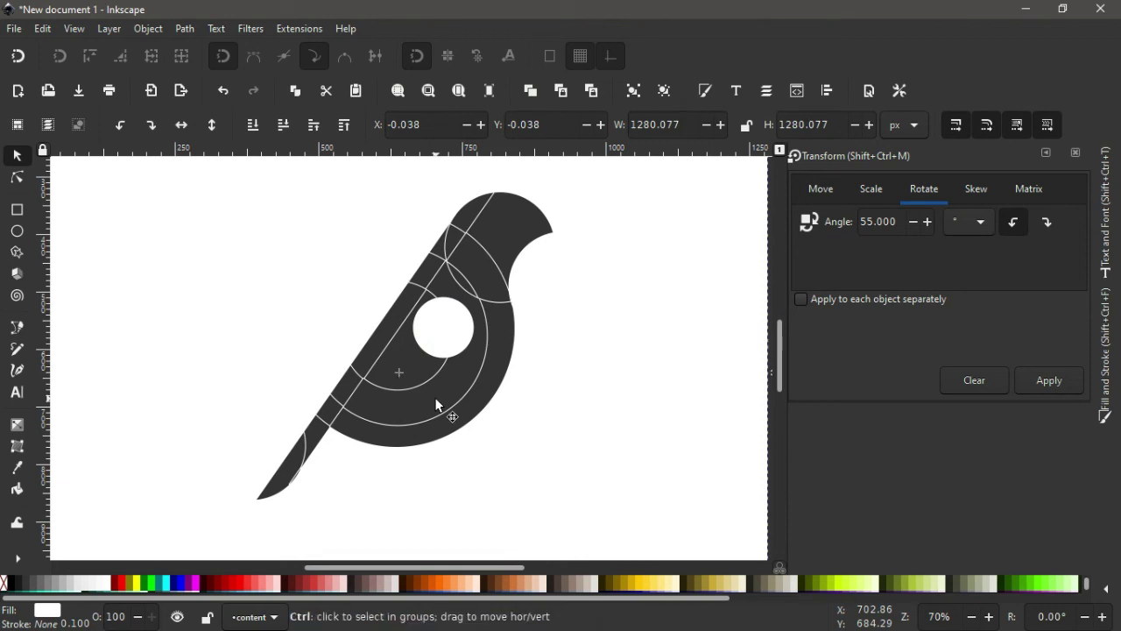
ctrl+scroll(436, 405, up, 2)
key(Escape)
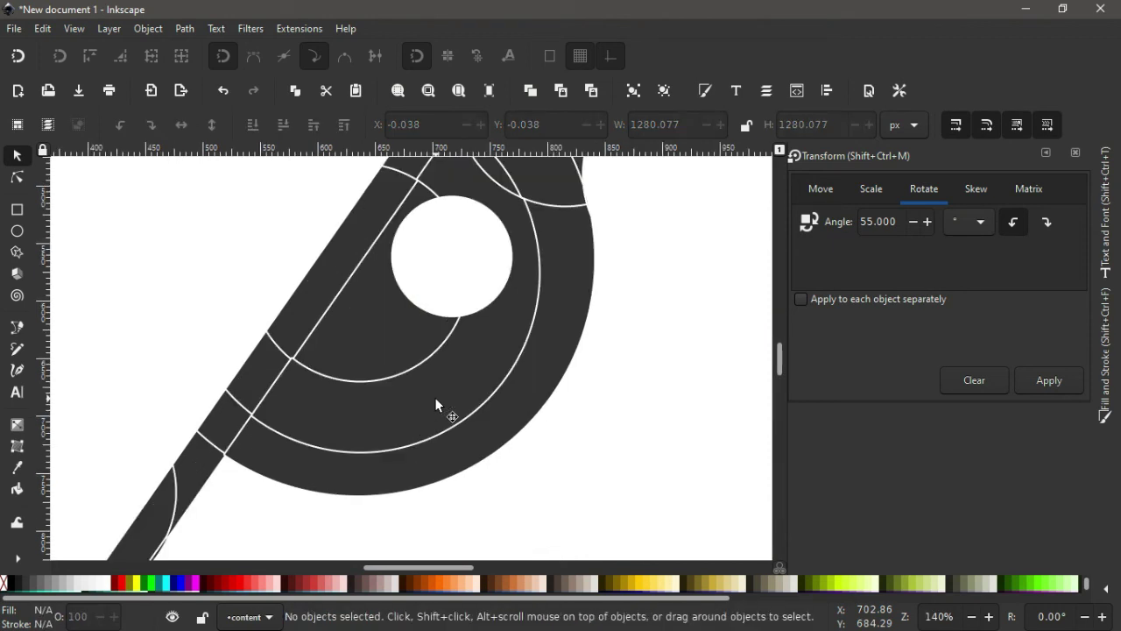
key(Delete)
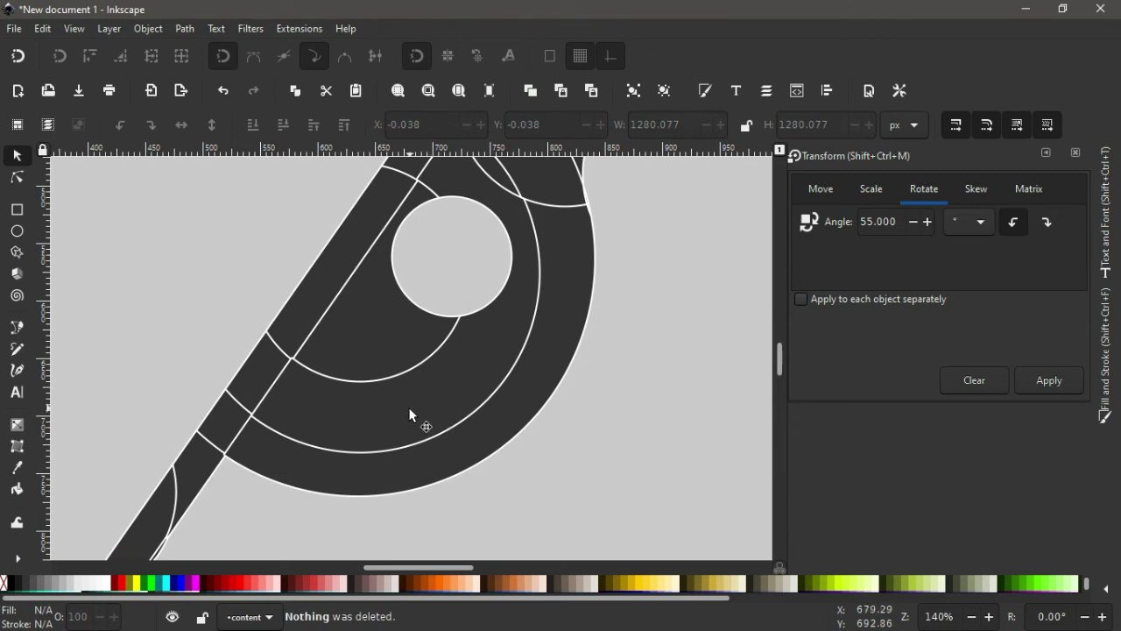
key(ctrl+z)
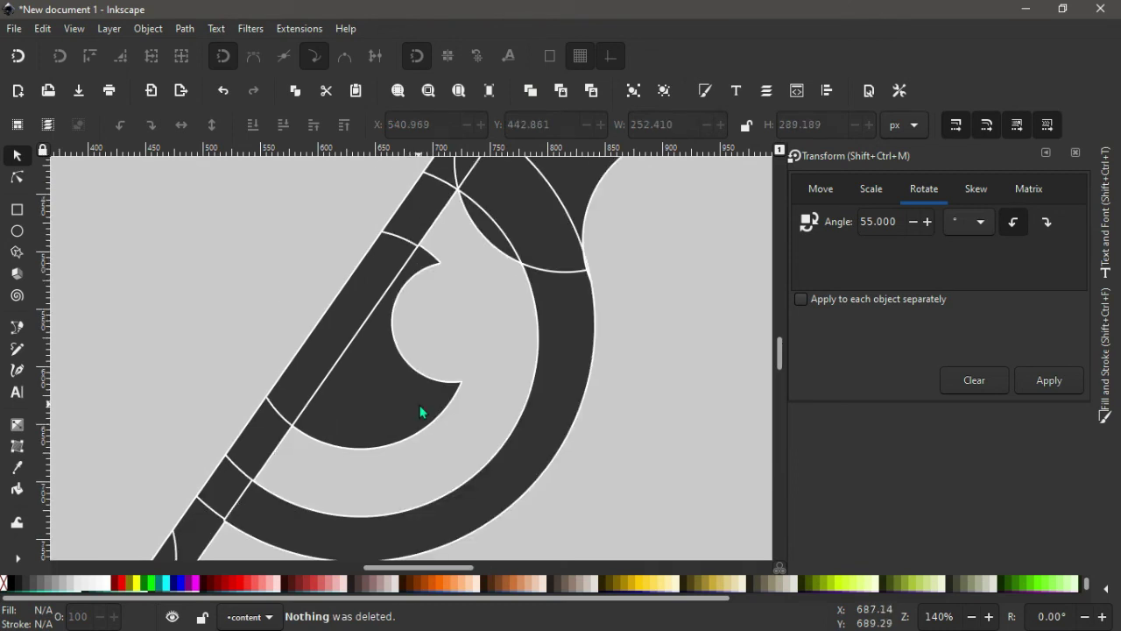
- Delete the leftover sliver where the middle circle overlaps the head circle, completing the open area around the eye
scroll(420, 410, up, 3)
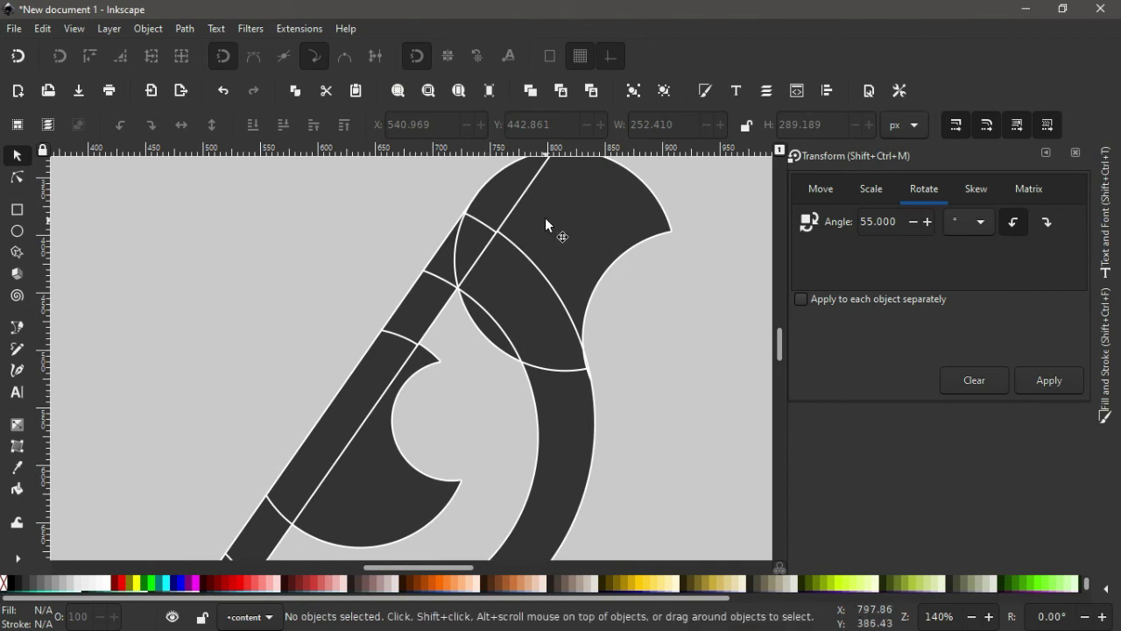
key(Delete)
click(478, 325)
key(Delete)
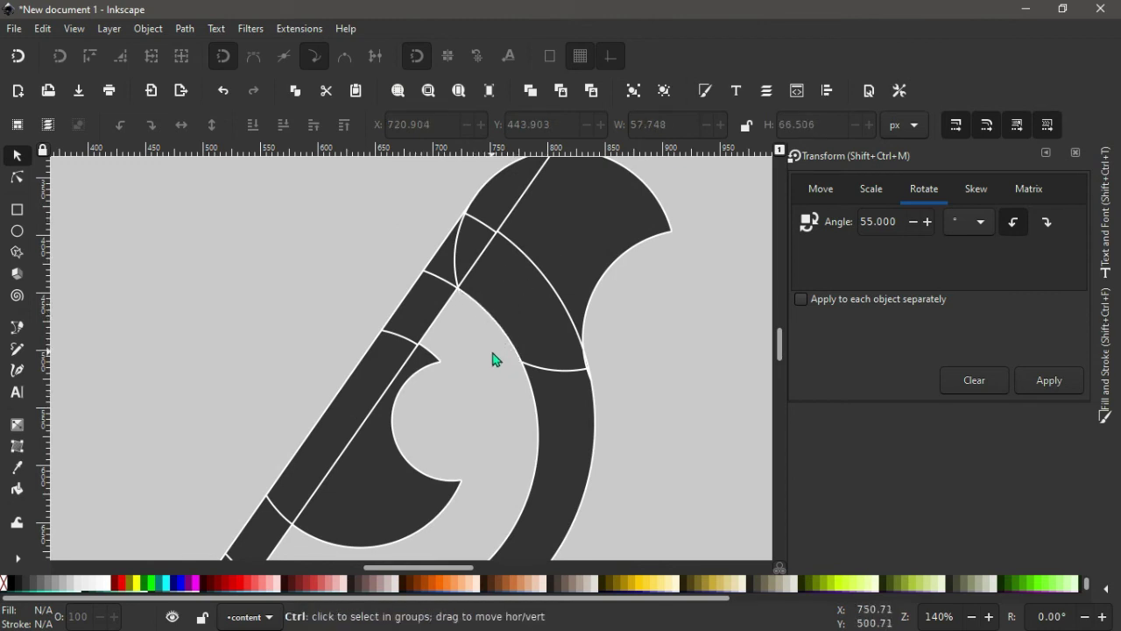
- Select all the remaining bird segments and merge them into a single path with Union
scroll(493, 359, down, 4)
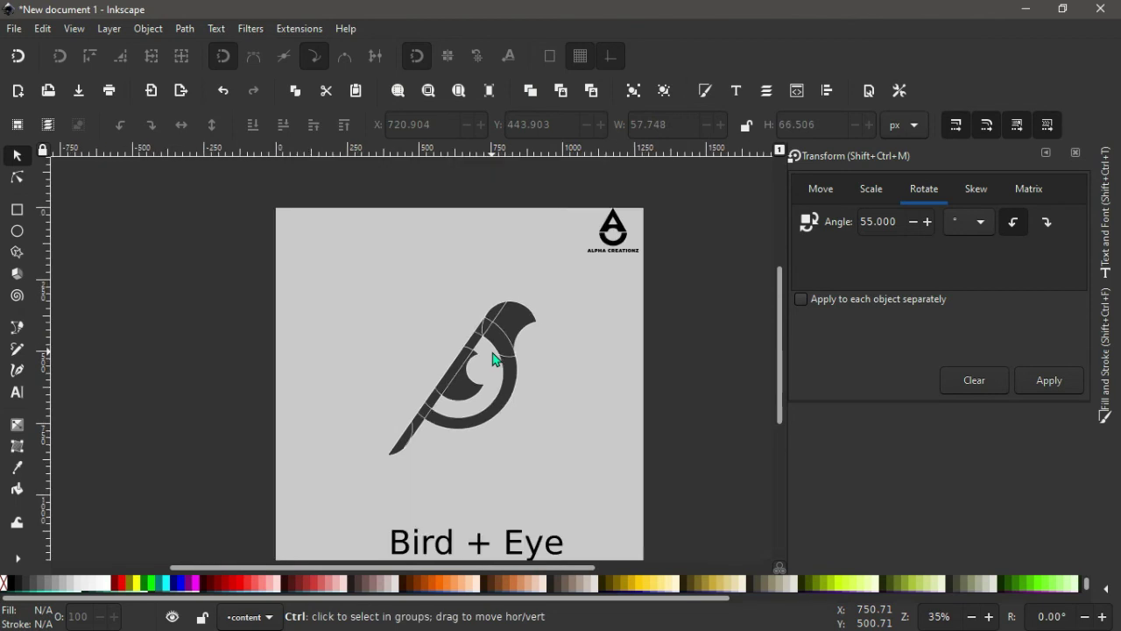
drag(228, 238, 558, 443)
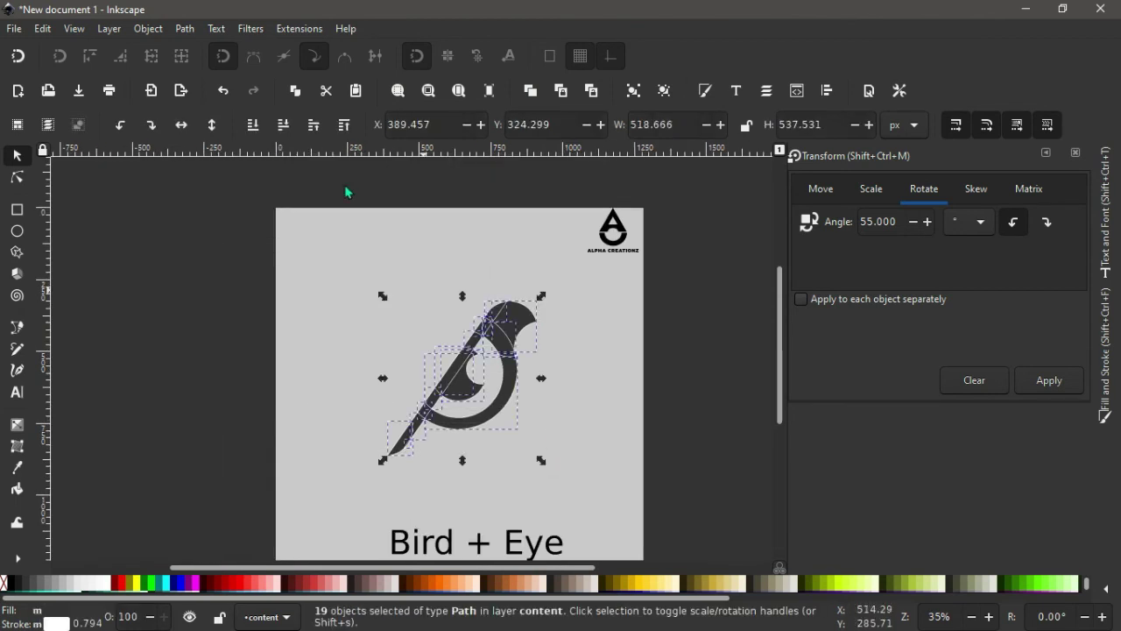
click(184, 29)
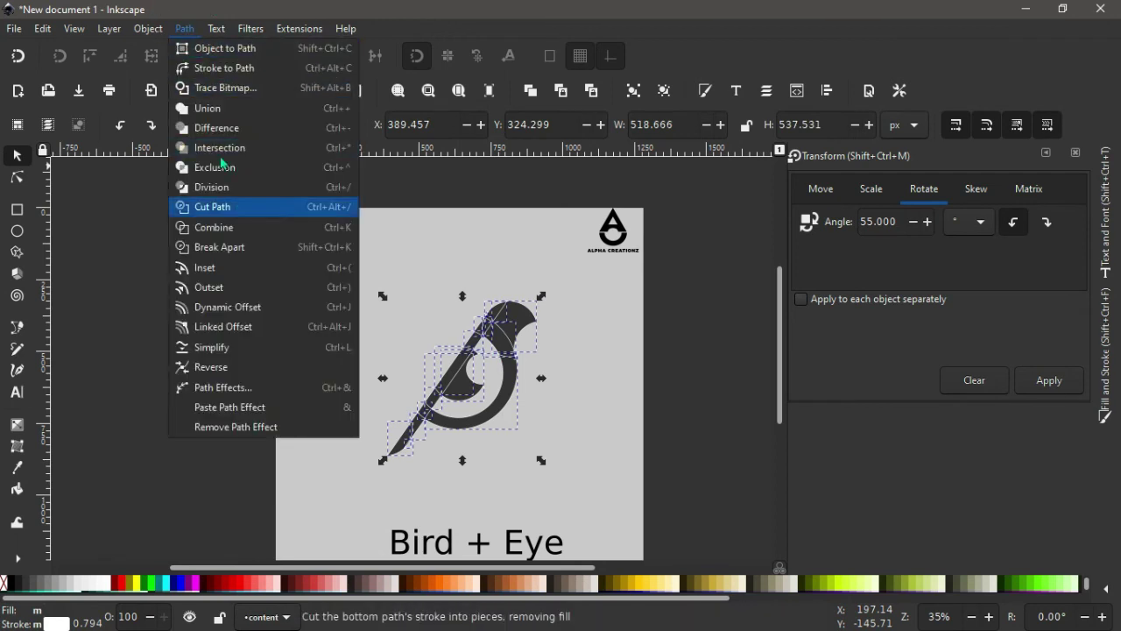
click(214, 114)
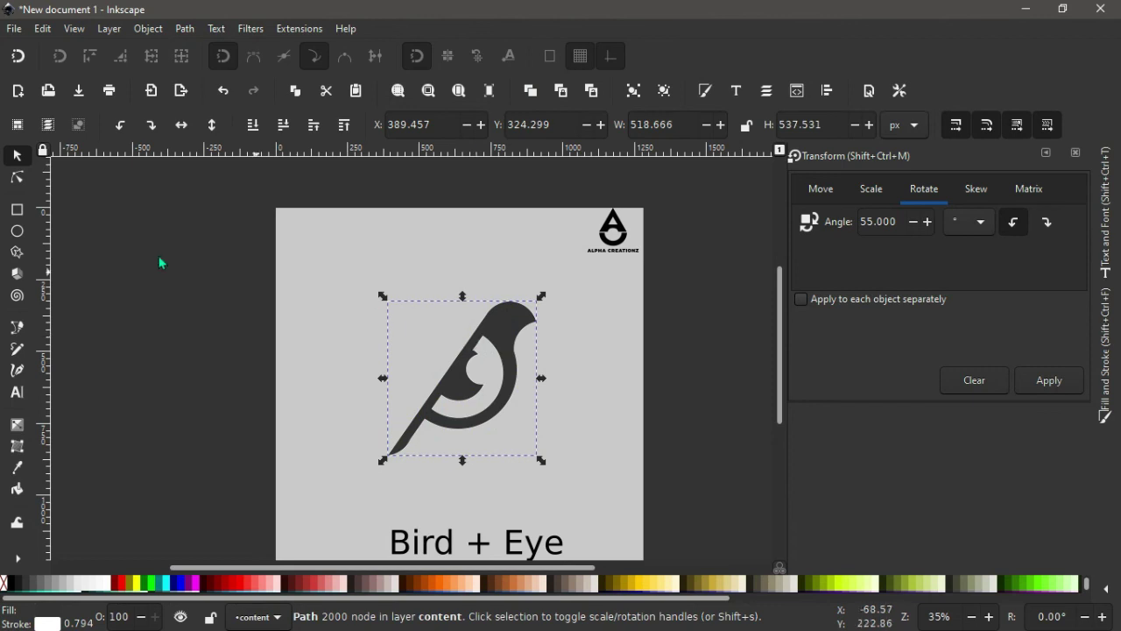
- Draw a rectangle about 1297 × 1289 px covering the whole page and fill it with white
click(17, 210)
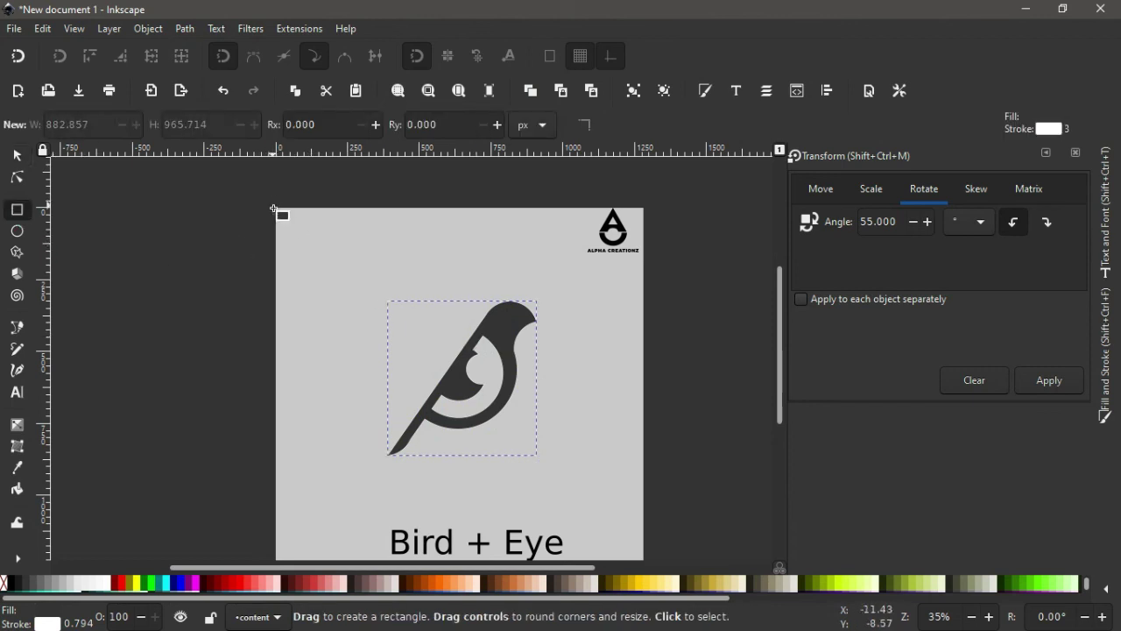
drag(273, 208, 649, 565)
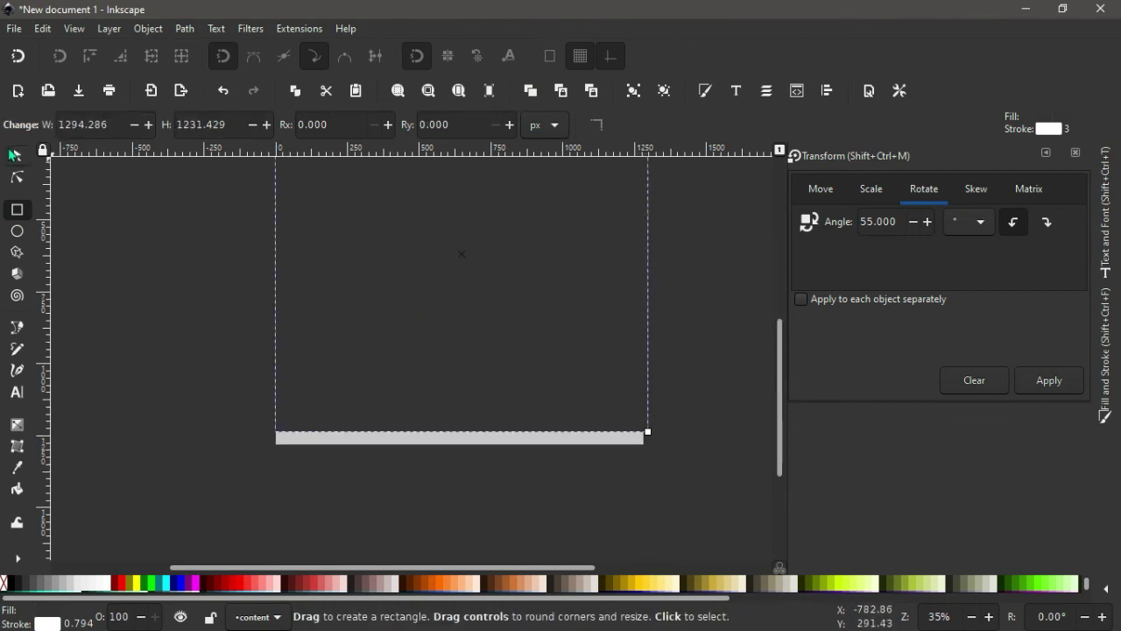
click(14, 154)
drag(461, 434, 463, 447)
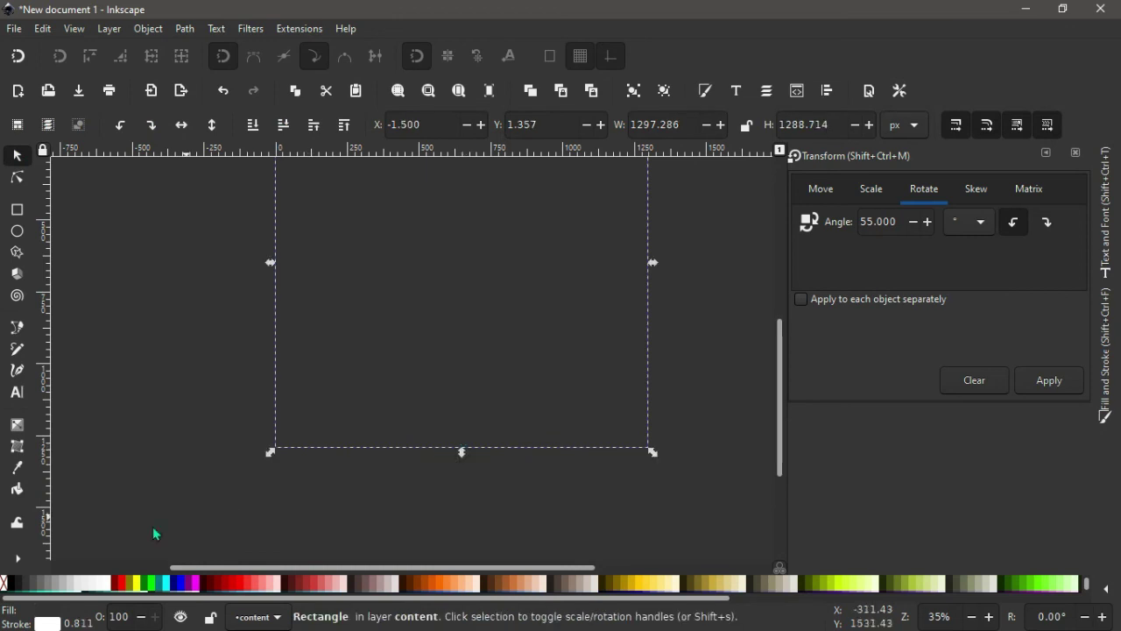
click(110, 585)
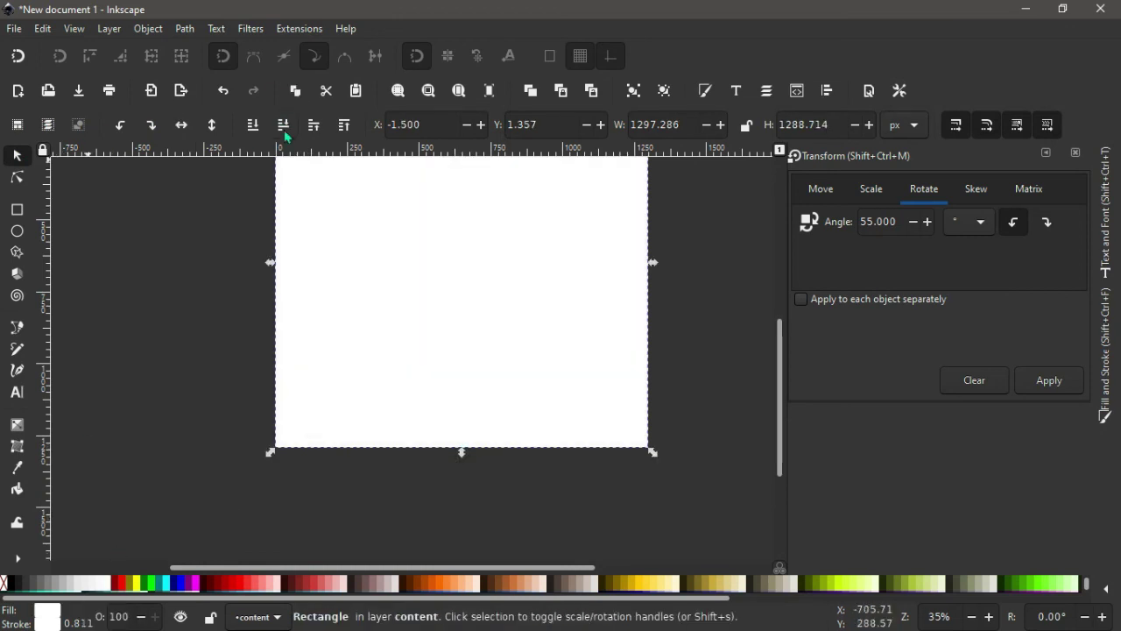
- Lower the white rectangle to the bottom of the stack, behind the bird, the caption and the brand logo
click(253, 125)
scroll(528, 350, up, 2)
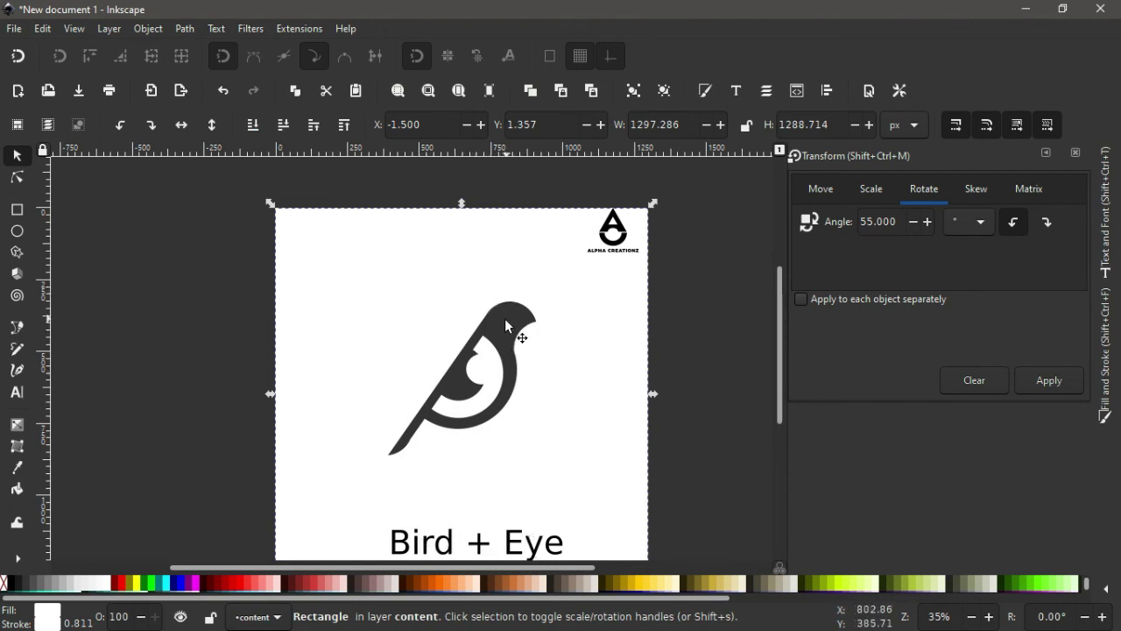
- Try rotating the bird freehand until it lies nearly horizontal with its head facing left, and undo the rotation
key(Tab)
key(3)
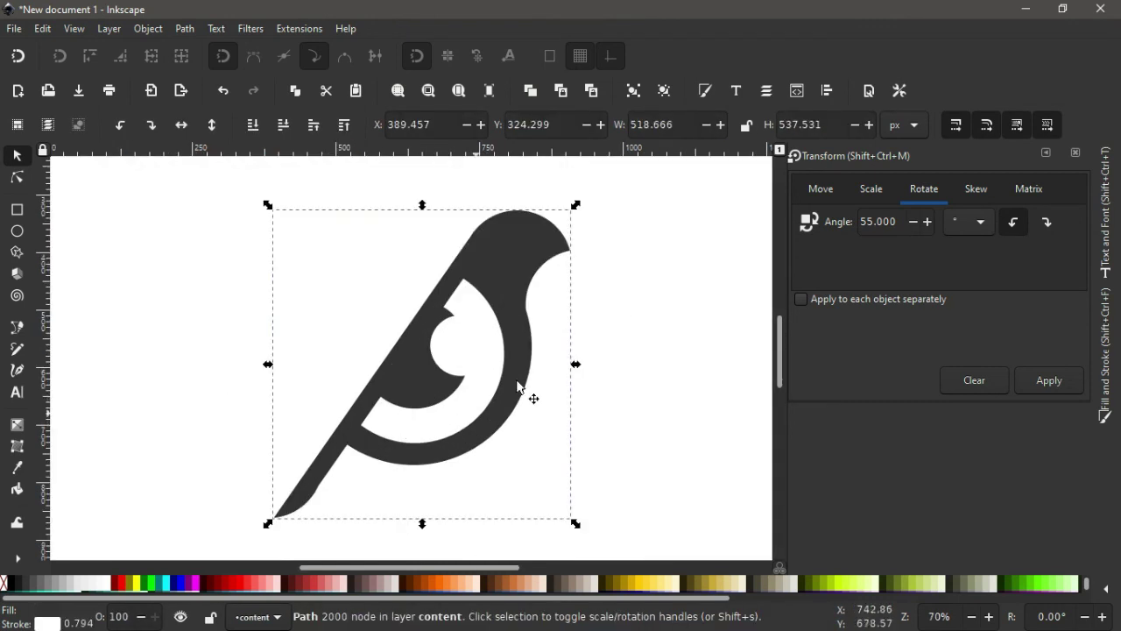
click(501, 279)
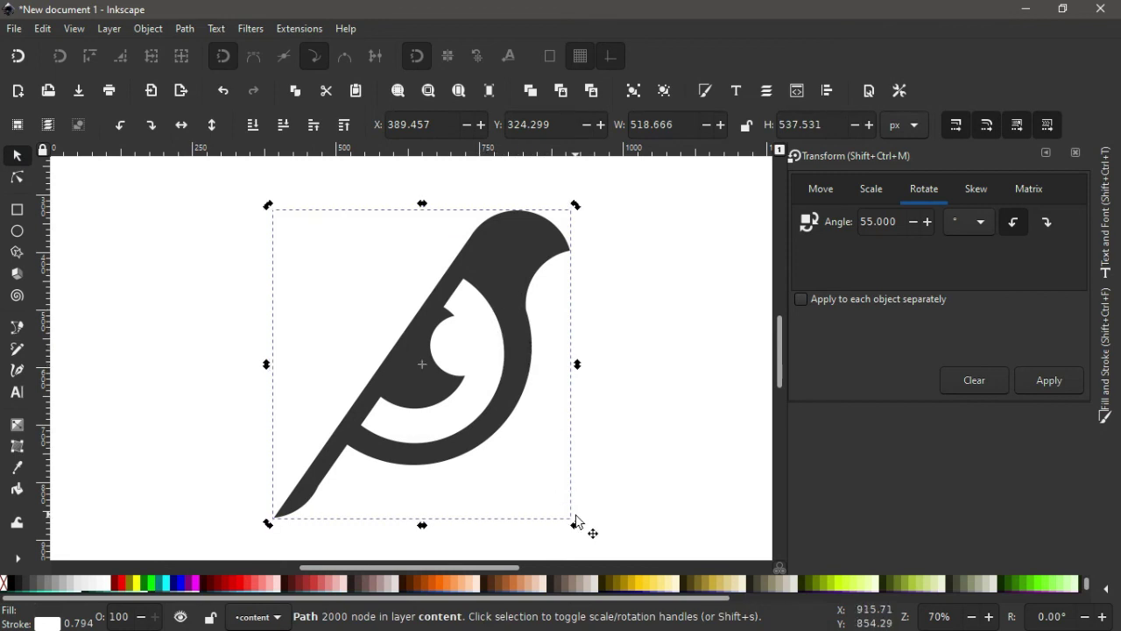
drag(578, 526, 462, 217)
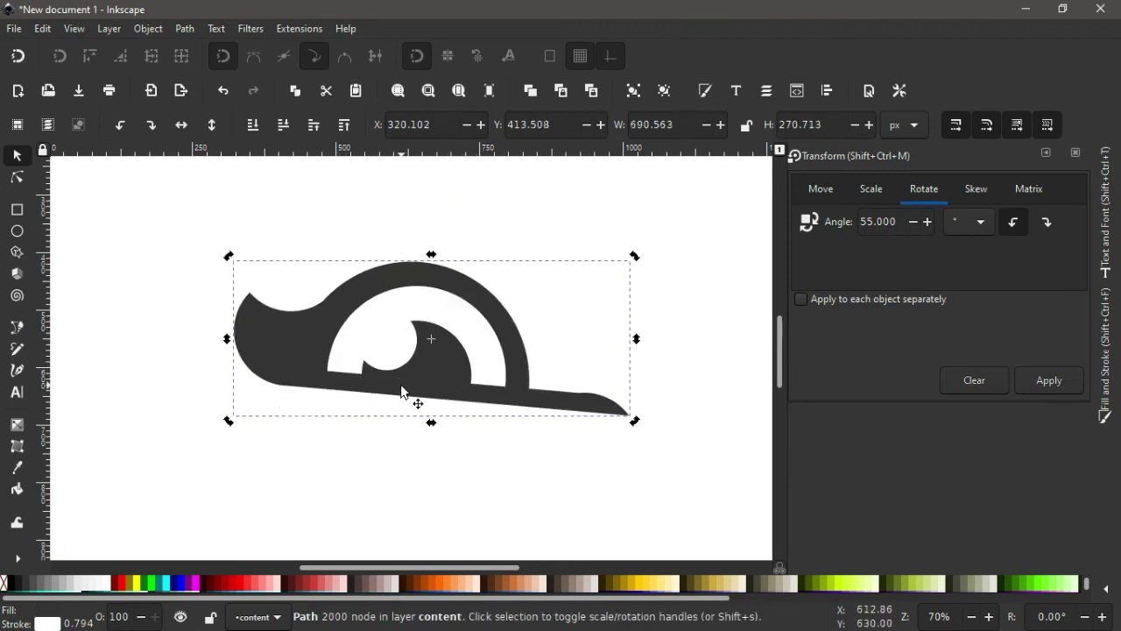
key(ctrl+z)
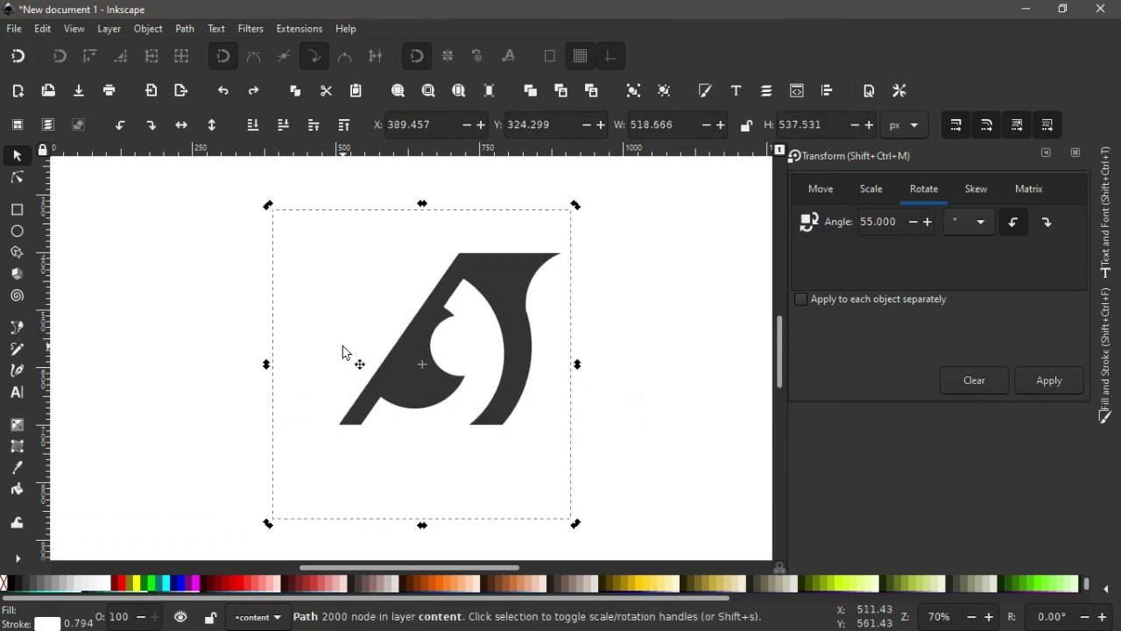
ctrl+scroll(557, 342, down, 2)
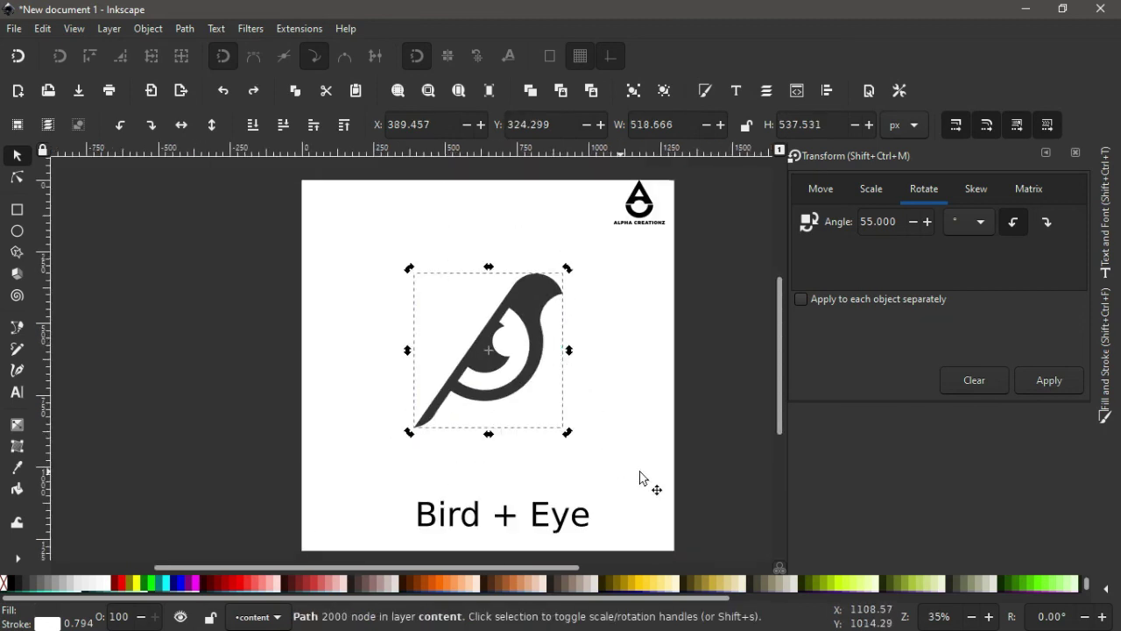
click(751, 383)
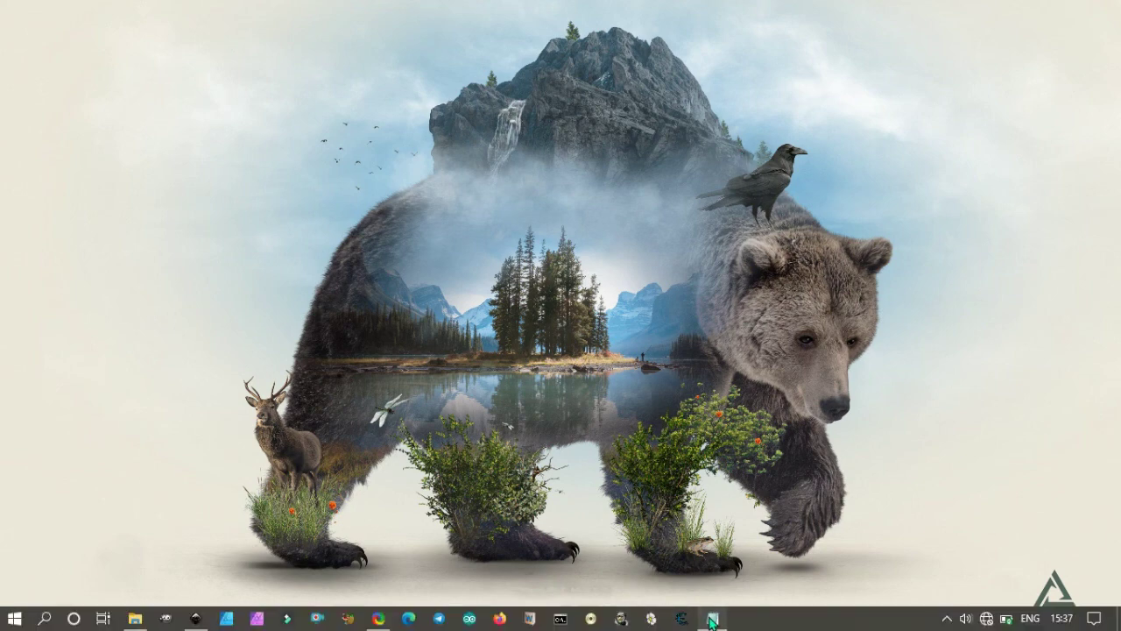
- Switch to a blank Notepad document, move its window higher on the desktop and write "thank you so much"
click(711, 620)
drag(598, 220, 546, 59)
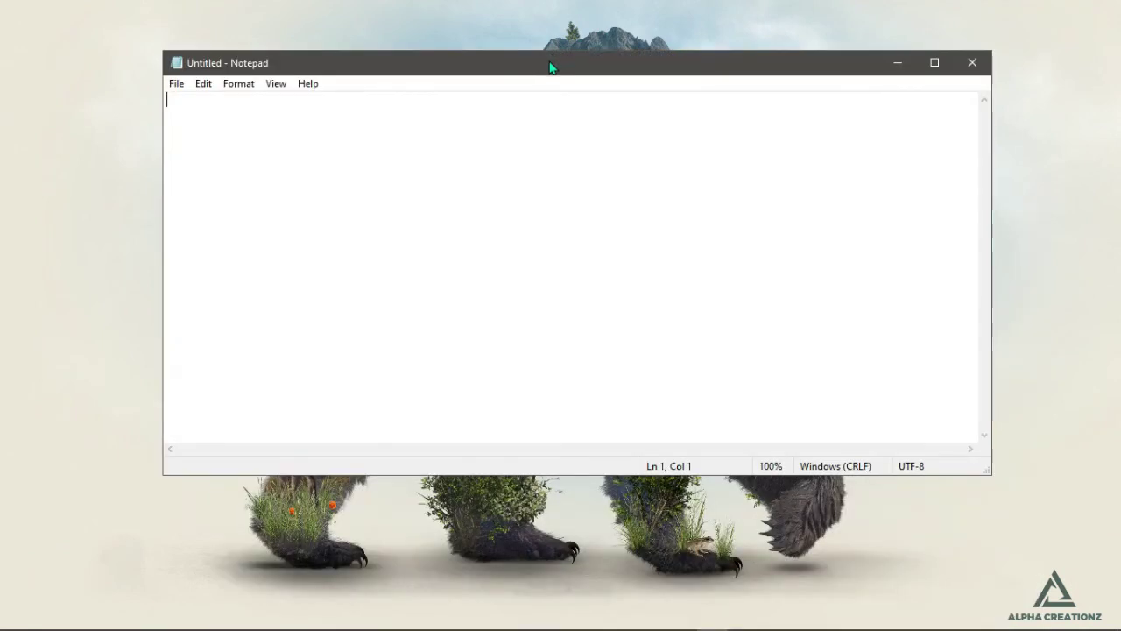
text(than)
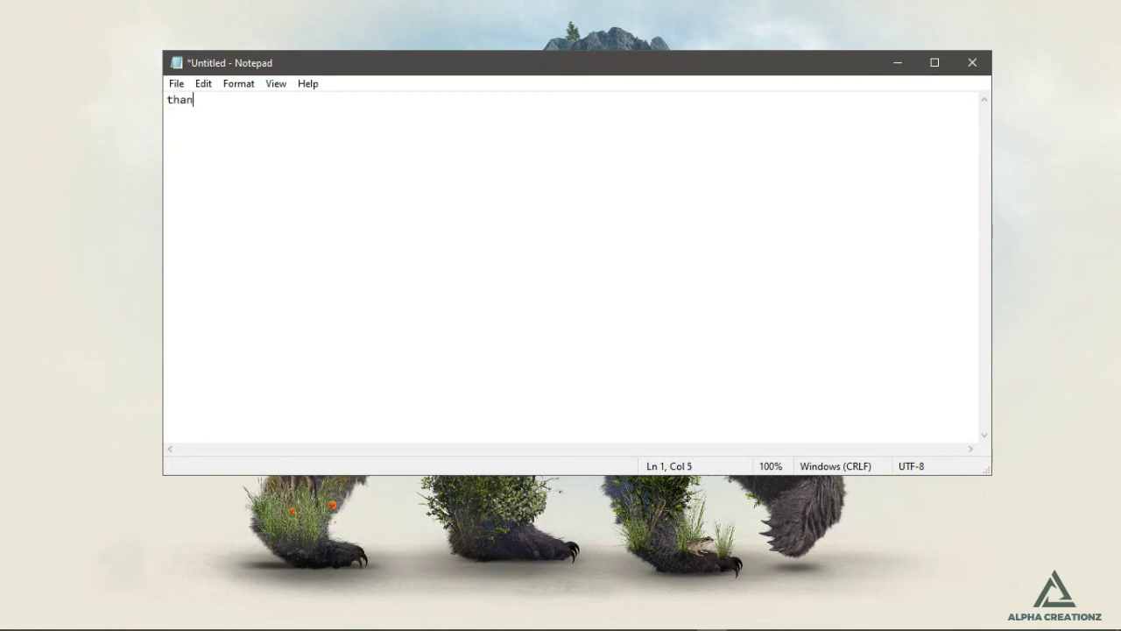
text(k you som)
- Add emojis after the thank-you text: five sparkling pink hearts, a tears-of-joy face, two red hearts and a kiss mark
key(super+period)
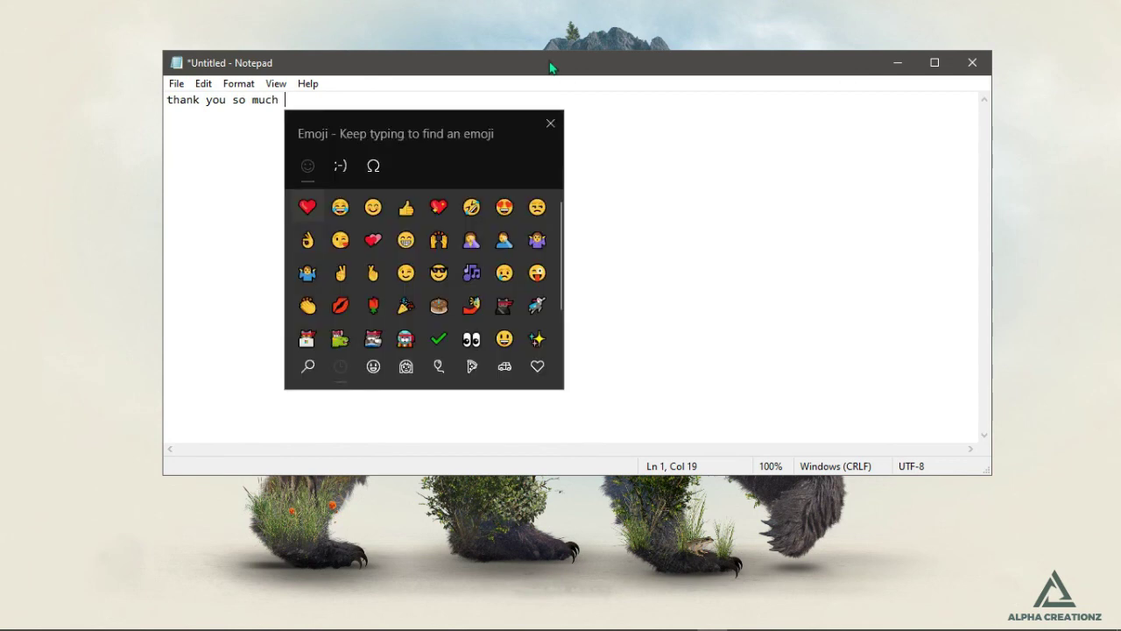
drag(428, 120, 612, 174)
click(622, 258)
click(622, 257)
click(622, 258)
click(622, 257)
click(622, 257)
click(523, 258)
click(491, 258)
click(492, 258)
click(550, 350)
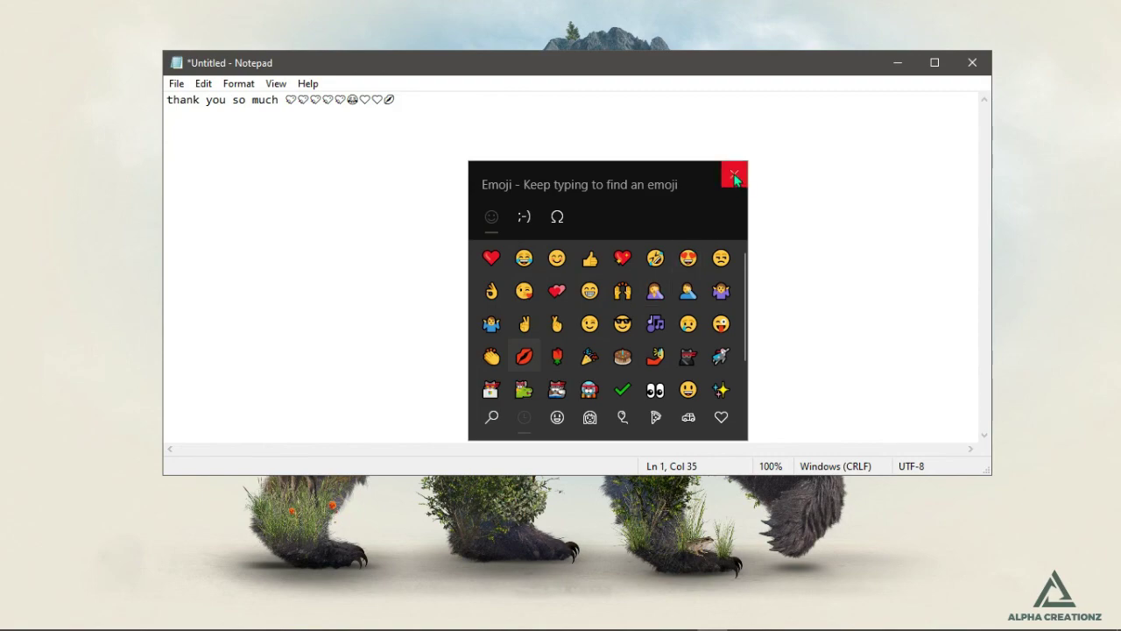